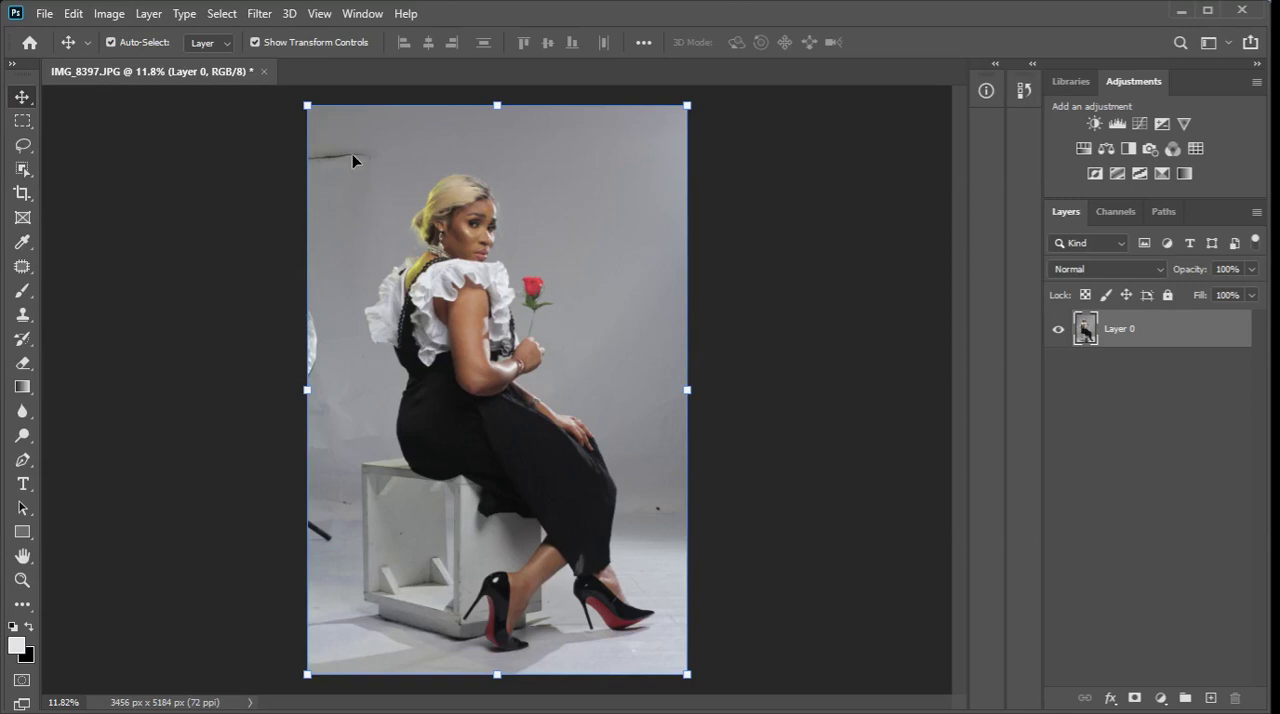
Examine the photo's backdrop and subject for tears, stray objects and spots that need retouching.
{"action": "scroll", "coordinate": [341, 156], "scroll_direction": "up", "scroll_amount": 5}
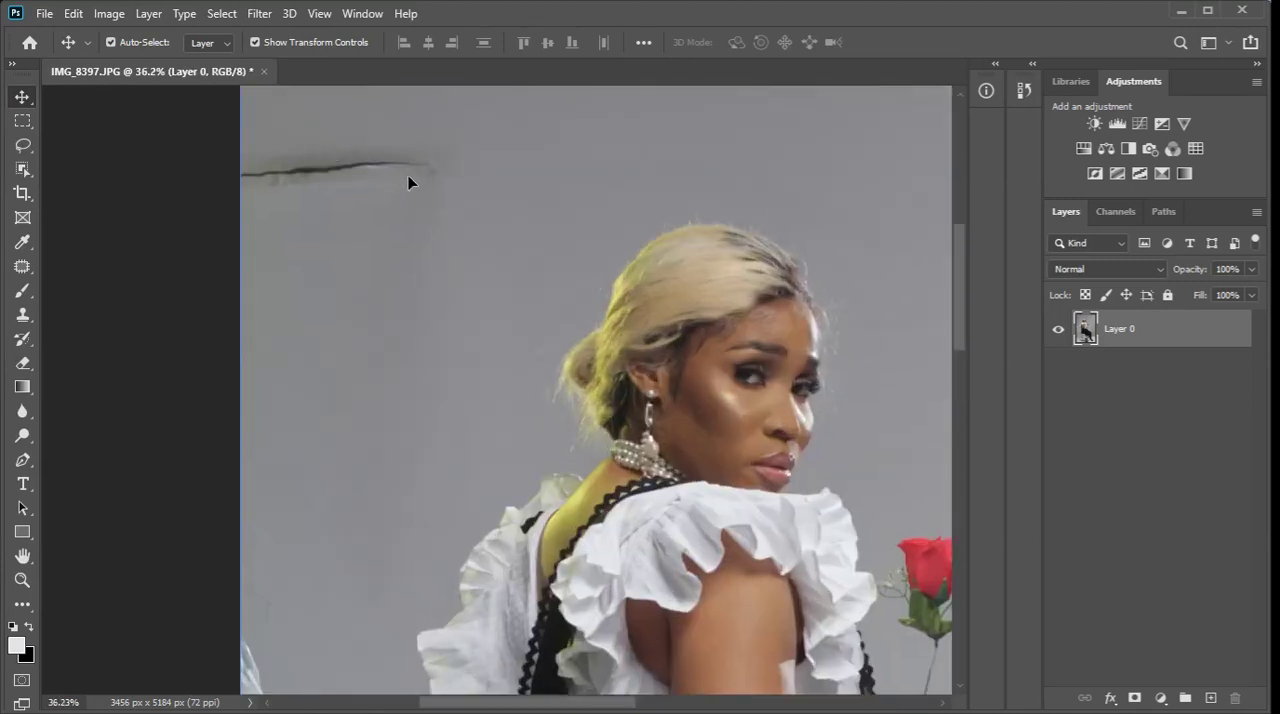
{"action": "scroll", "coordinate": [310, 158], "scroll_direction": "up", "scroll_amount": 2}
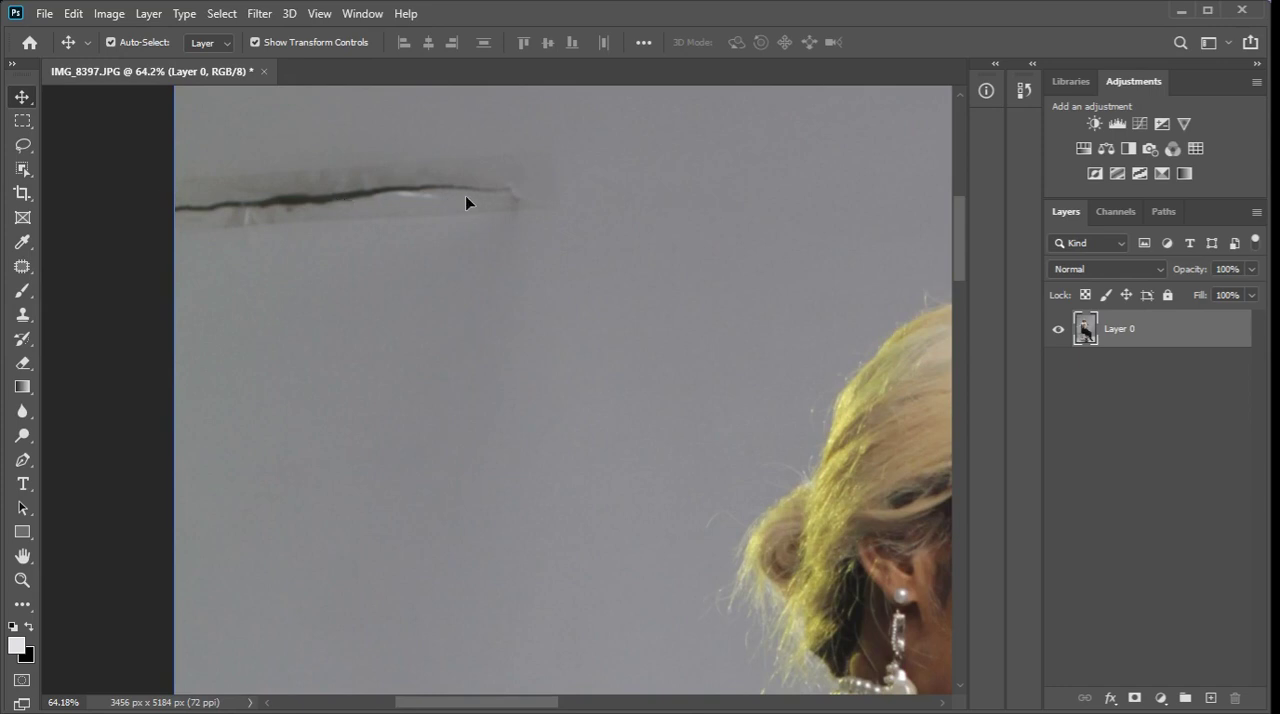
{"action": "scroll", "coordinate": [461, 193], "scroll_direction": "down", "scroll_amount": 2}
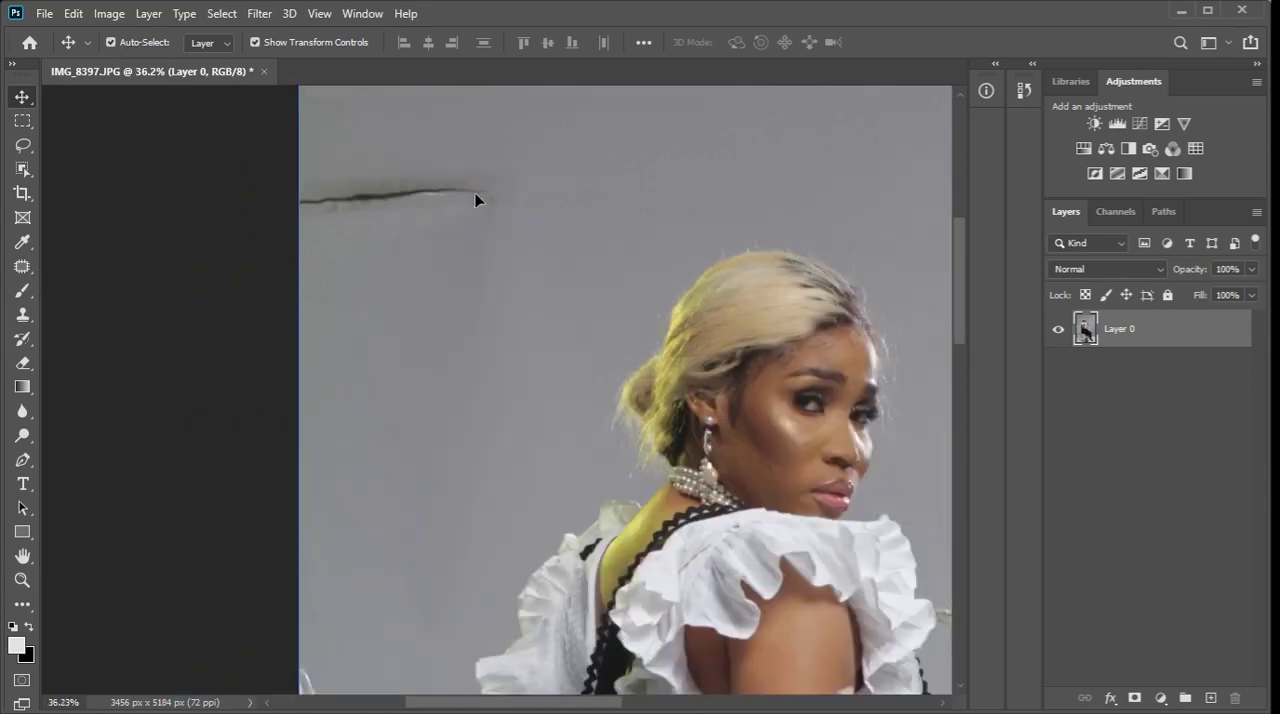
{"action": "scroll", "coordinate": [479, 188], "scroll_direction": "down", "scroll_amount": 5}
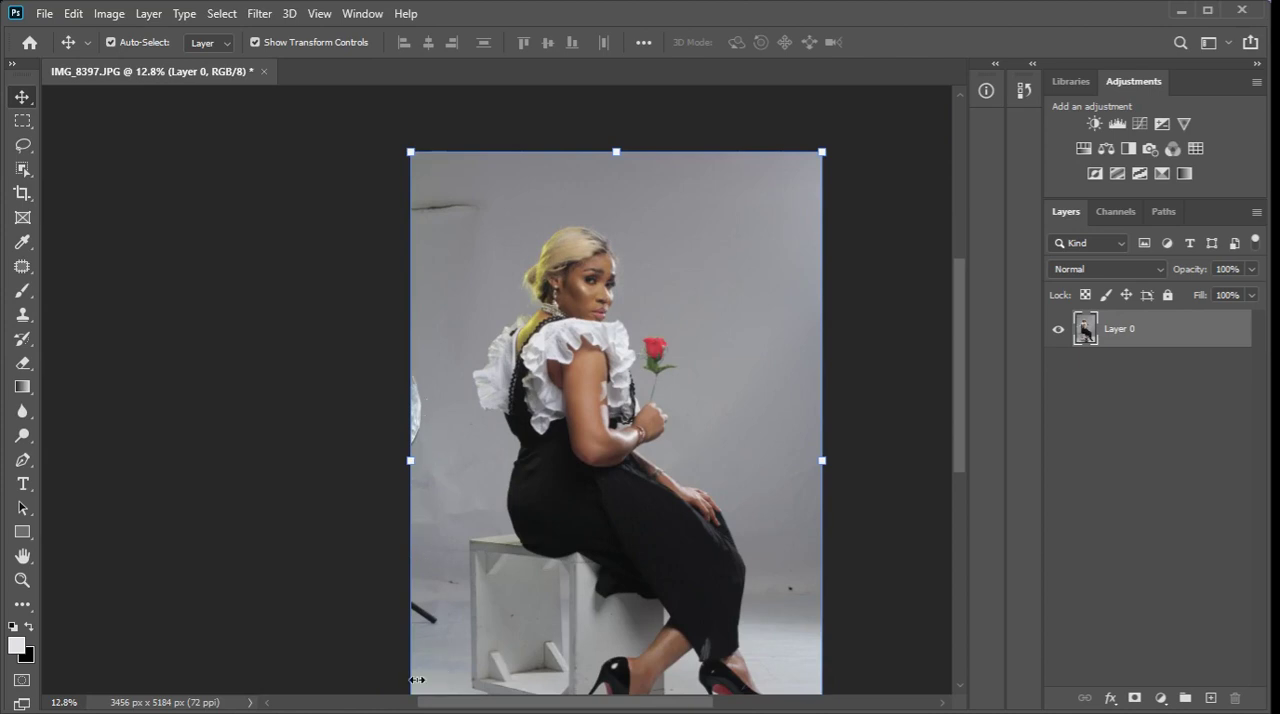
{"action": "scroll", "coordinate": [507, 230], "scroll_direction": "down", "scroll_amount": 2}
{"action": "scroll", "coordinate": [505, 525], "scroll_direction": "up", "scroll_amount": 1}
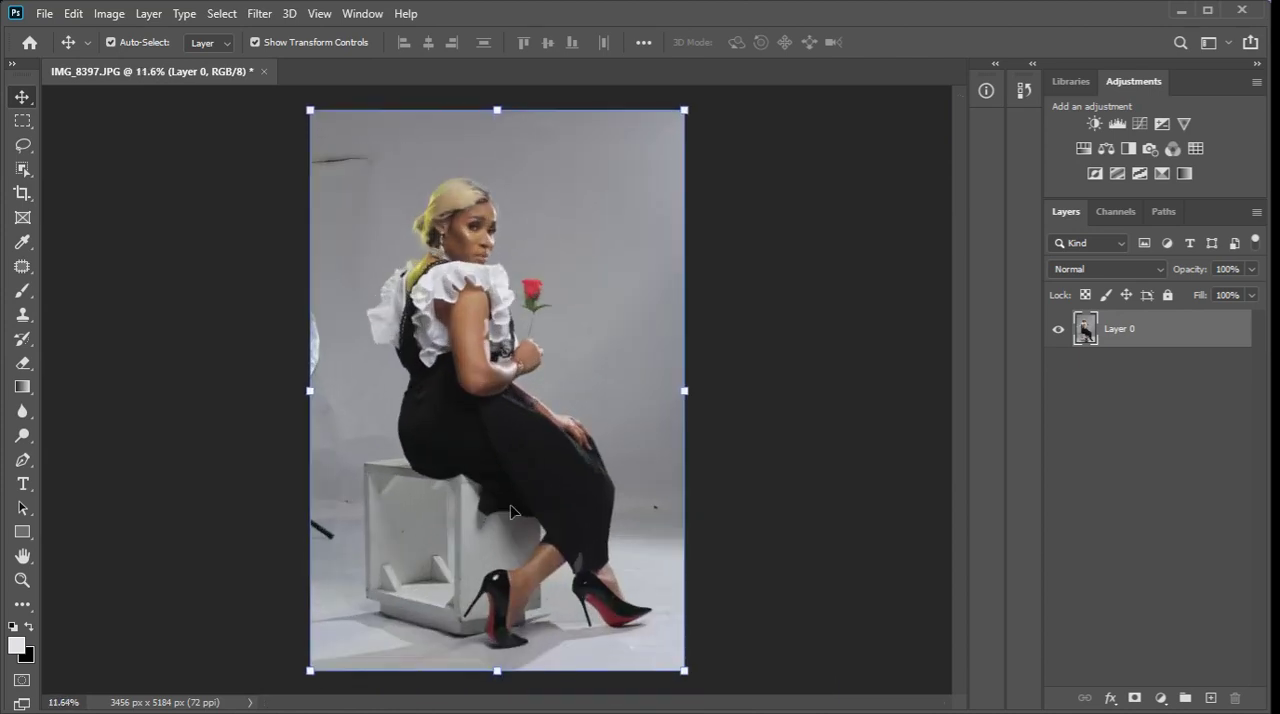
{"action": "scroll", "coordinate": [655, 500], "scroll_direction": "up", "scroll_amount": 1}
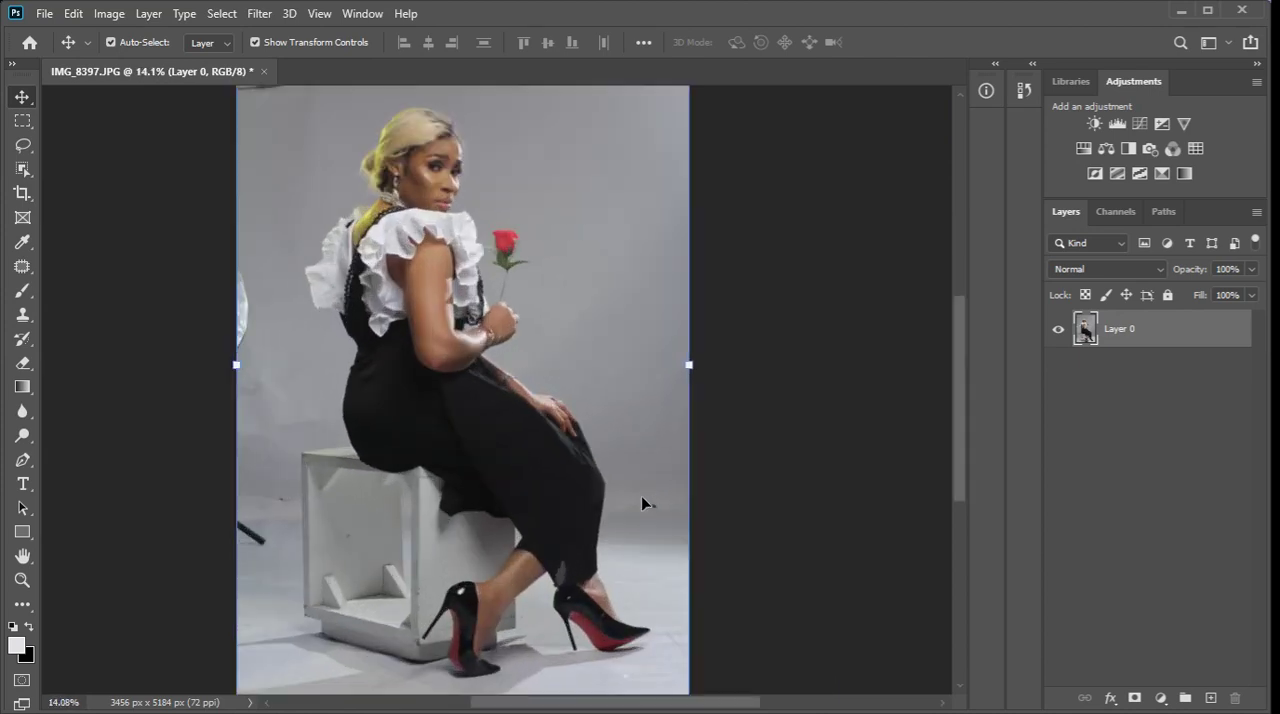
{"action": "scroll", "coordinate": [641, 428], "scroll_direction": "down", "scroll_amount": 1}
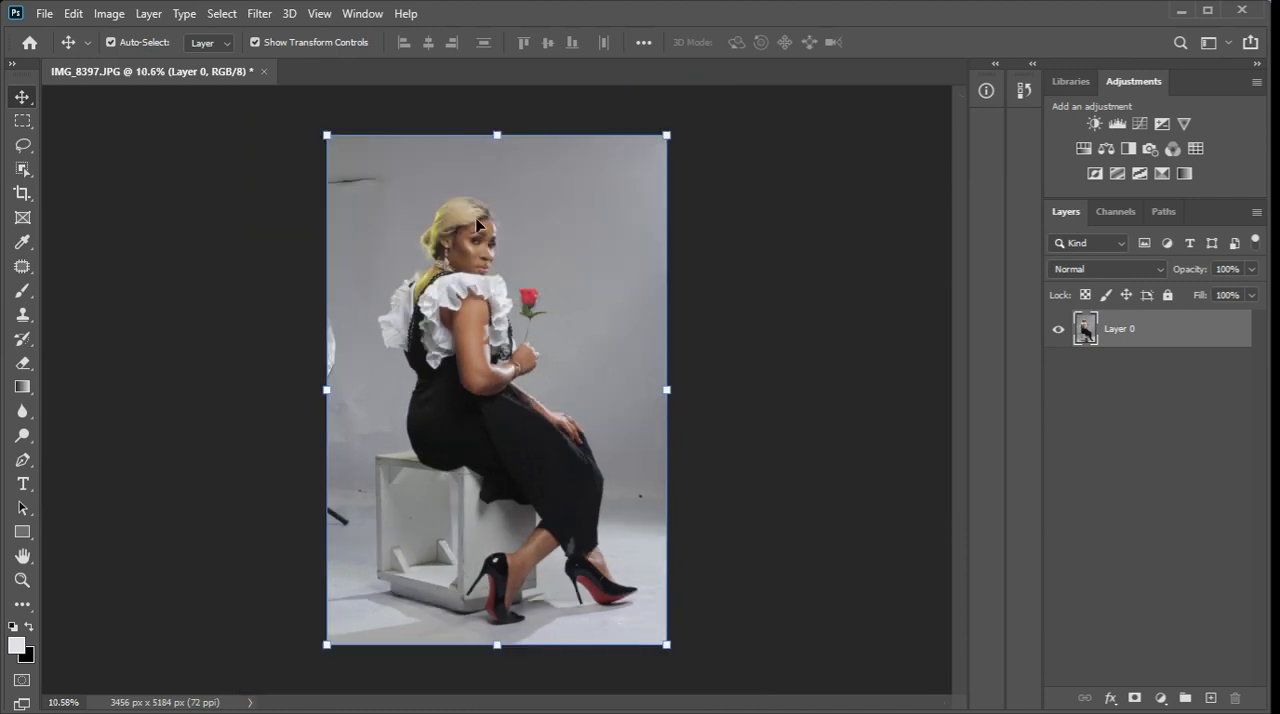
Duplicate Layer 0 and hide the original layer beneath the copy.
{"action": "key", "text": "ctrl+j"}
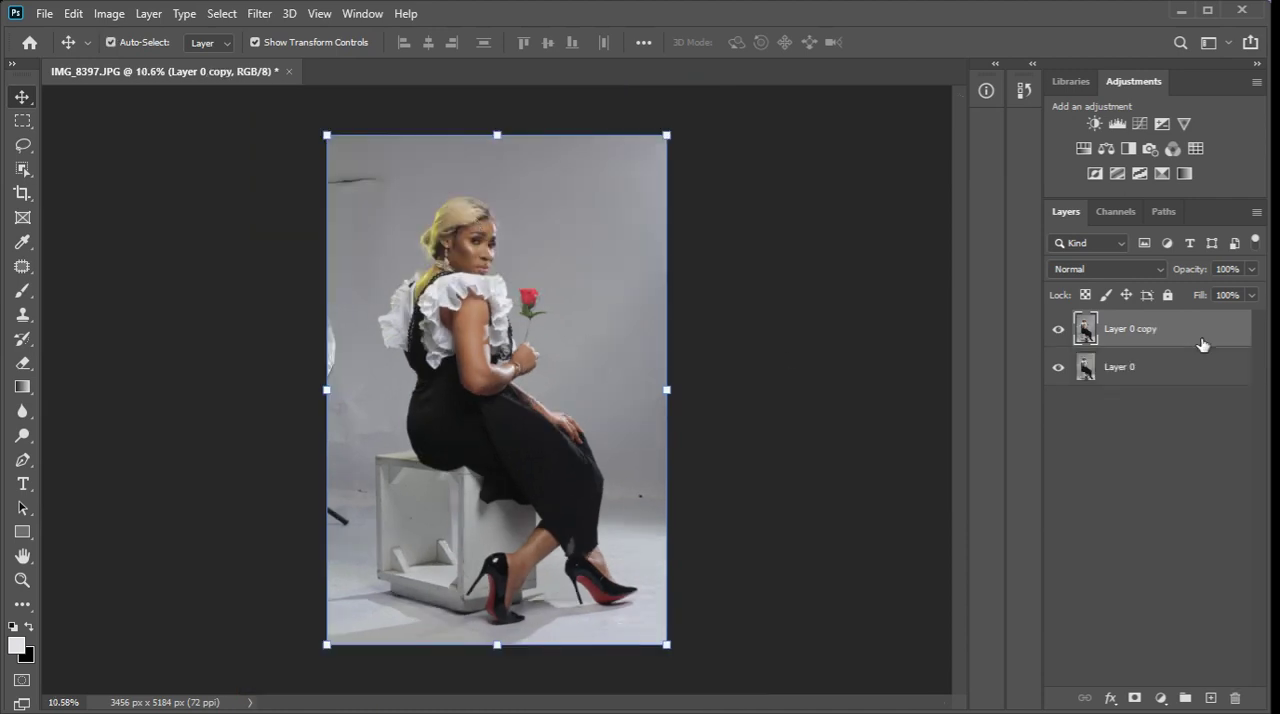
{"action": "left_click", "coordinate": [1059, 367]}
Remove the backdrop tear and the white object at the photo's left edge with the Patch tool, using clean backdrop.
{"action": "left_click", "coordinate": [22, 266]}
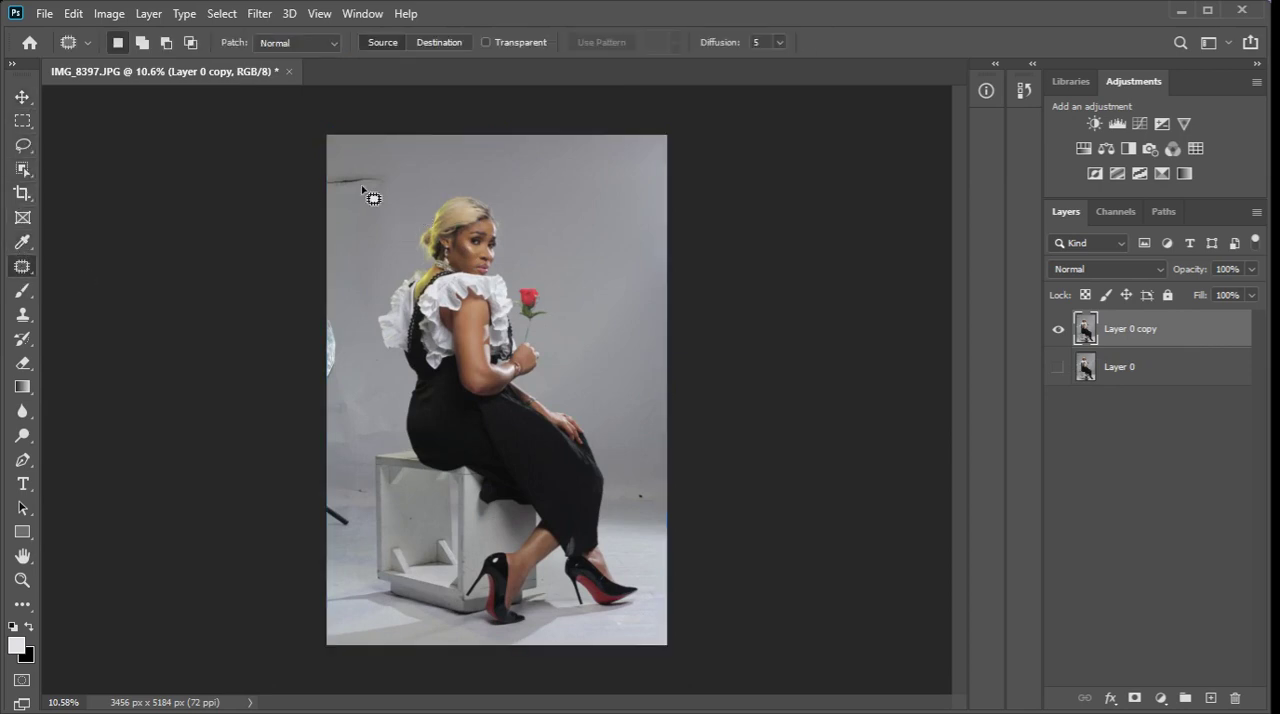
{"action": "mouse_move", "coordinate": [327, 166]}
{"action": "left_mouse_down"}
{"action": "mouse_move", "coordinate": [410, 172]}
{"action": "mouse_move", "coordinate": [382, 216]}
{"action": "mouse_move", "coordinate": [314, 221]}
{"action": "mouse_move", "coordinate": [305, 205]}
{"action": "mouse_move", "coordinate": [369, 174]}
{"action": "mouse_move", "coordinate": [395, 186]}
{"action": "mouse_move", "coordinate": [331, 199]}
{"action": "mouse_move", "coordinate": [314, 186]}
{"action": "mouse_move", "coordinate": [319, 163]}
{"action": "mouse_move", "coordinate": [344, 231]}
{"action": "left_mouse_up"}
{"action": "left_click", "coordinate": [346, 237]}
{"action": "left_click", "coordinate": [353, 232]}
{"action": "mouse_move", "coordinate": [330, 312]}
{"action": "left_mouse_down"}
{"action": "mouse_move", "coordinate": [346, 381]}
{"action": "mouse_move", "coordinate": [309, 400]}
{"action": "mouse_move", "coordinate": [331, 262]}
{"action": "left_mouse_up"}
{"action": "key", "text": "ctrl+d"}
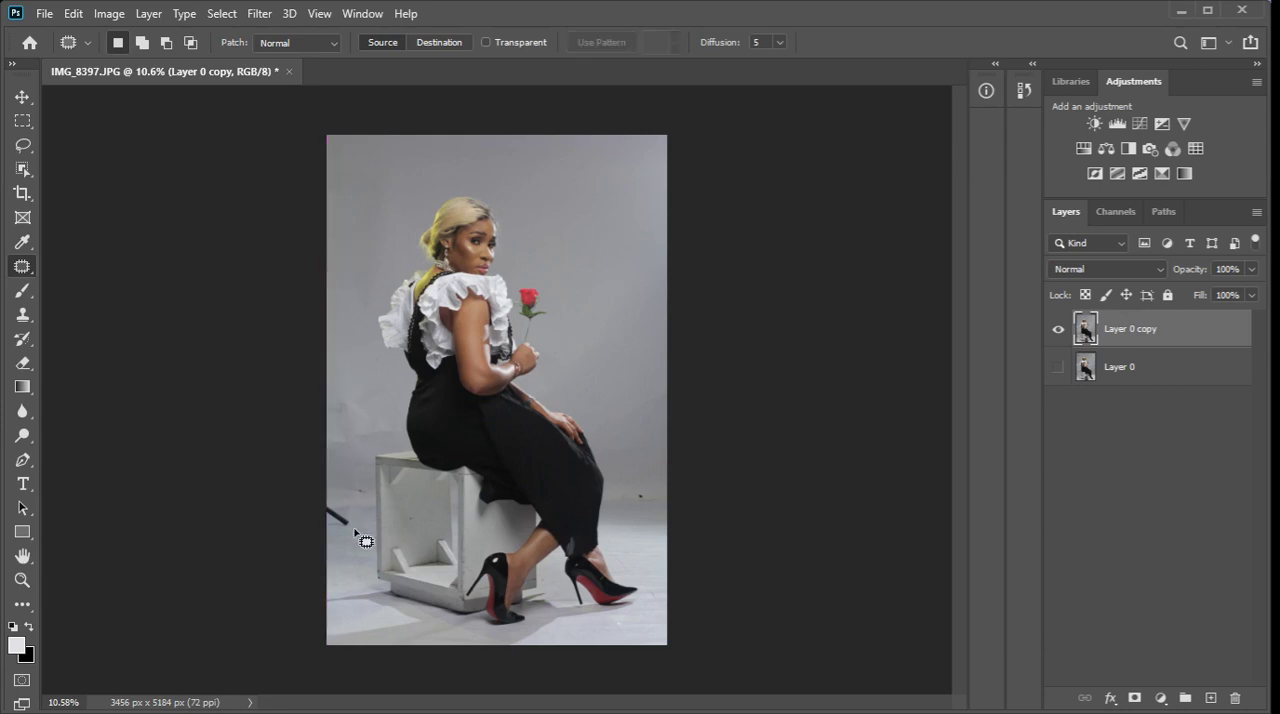
Patch out the dark rod at the photo's left edge beside the white box and clean up the area around it.
{"action": "mouse_move", "coordinate": [327, 547]}
{"action": "left_mouse_down"}
{"action": "mouse_move", "coordinate": [330, 476]}
{"action": "mouse_move", "coordinate": [334, 563]}
{"action": "mouse_move", "coordinate": [330, 429]}
{"action": "mouse_move", "coordinate": [343, 434]}
{"action": "mouse_move", "coordinate": [343, 420]}
{"action": "left_mouse_up"}
{"action": "key", "text": "ctrl+d"}
{"action": "mouse_move", "coordinate": [332, 498]}
{"action": "left_mouse_down"}
{"action": "mouse_move", "coordinate": [351, 543]}
{"action": "mouse_move", "coordinate": [328, 585]}
{"action": "mouse_move", "coordinate": [339, 564]}
{"action": "left_mouse_up"}
{"action": "key", "text": "ctrl+d"}
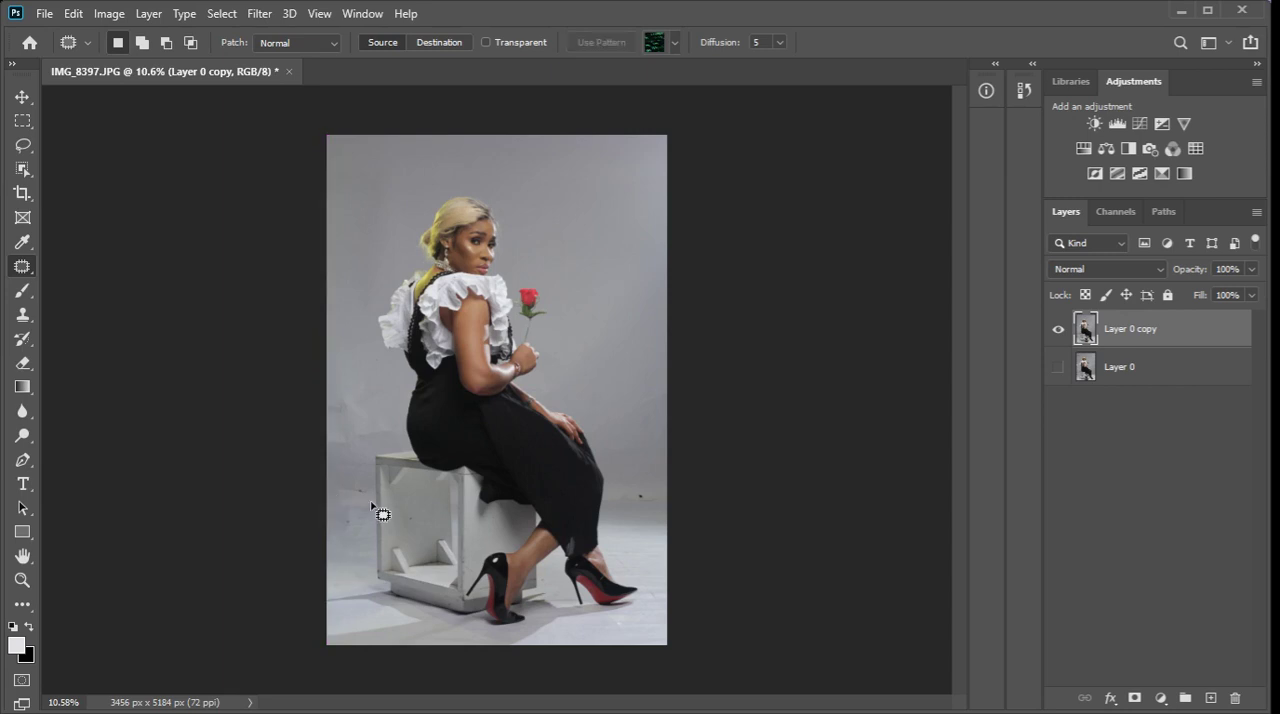
Patch away the leftover mark beside the white box and the dark speck on the backdrop behind the woman's legs.
{"action": "mouse_move", "coordinate": [362, 480]}
{"action": "left_mouse_down"}
{"action": "mouse_move", "coordinate": [335, 496]}
{"action": "mouse_move", "coordinate": [345, 535]}
{"action": "mouse_move", "coordinate": [361, 482]}
{"action": "left_mouse_up"}
{"action": "key", "text": "ctrl+d"}
{"action": "mouse_move", "coordinate": [646, 496]}
{"action": "left_mouse_down"}
{"action": "mouse_move", "coordinate": [648, 515]}
{"action": "mouse_move", "coordinate": [655, 488]}
{"action": "mouse_move", "coordinate": [636, 502]}
{"action": "left_mouse_up"}
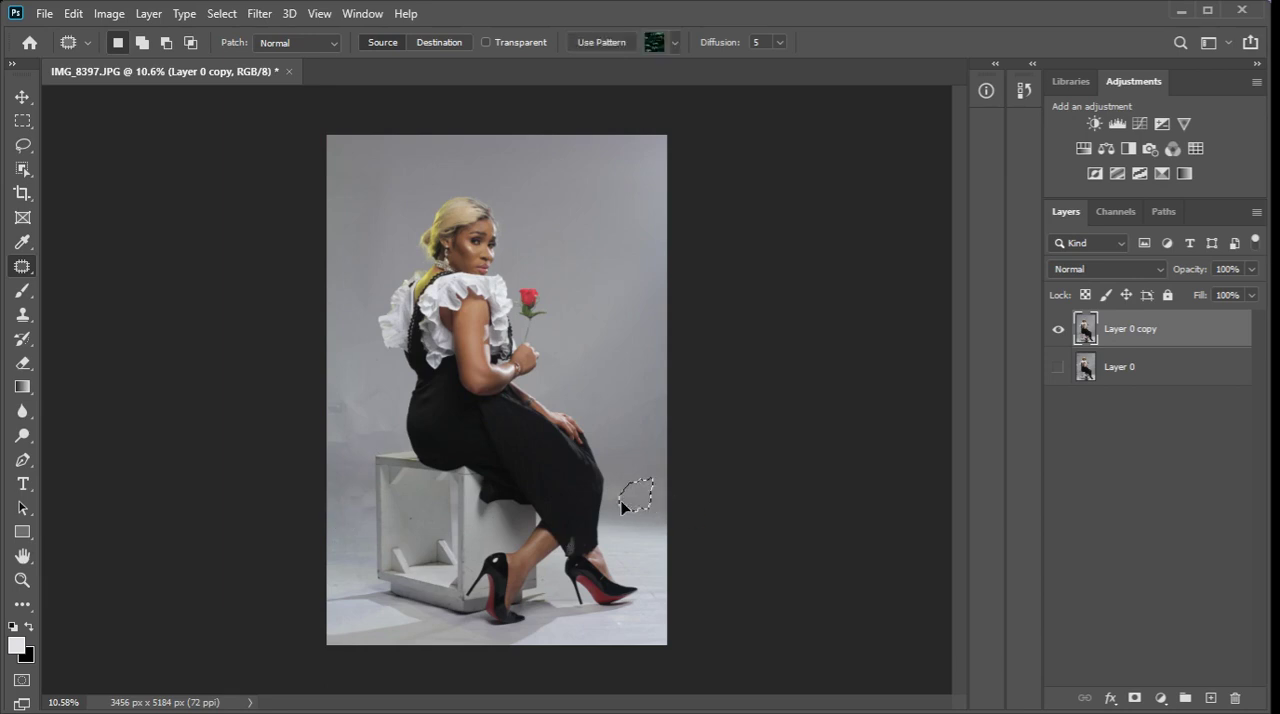
{"action": "key", "text": "ctrl+d"}
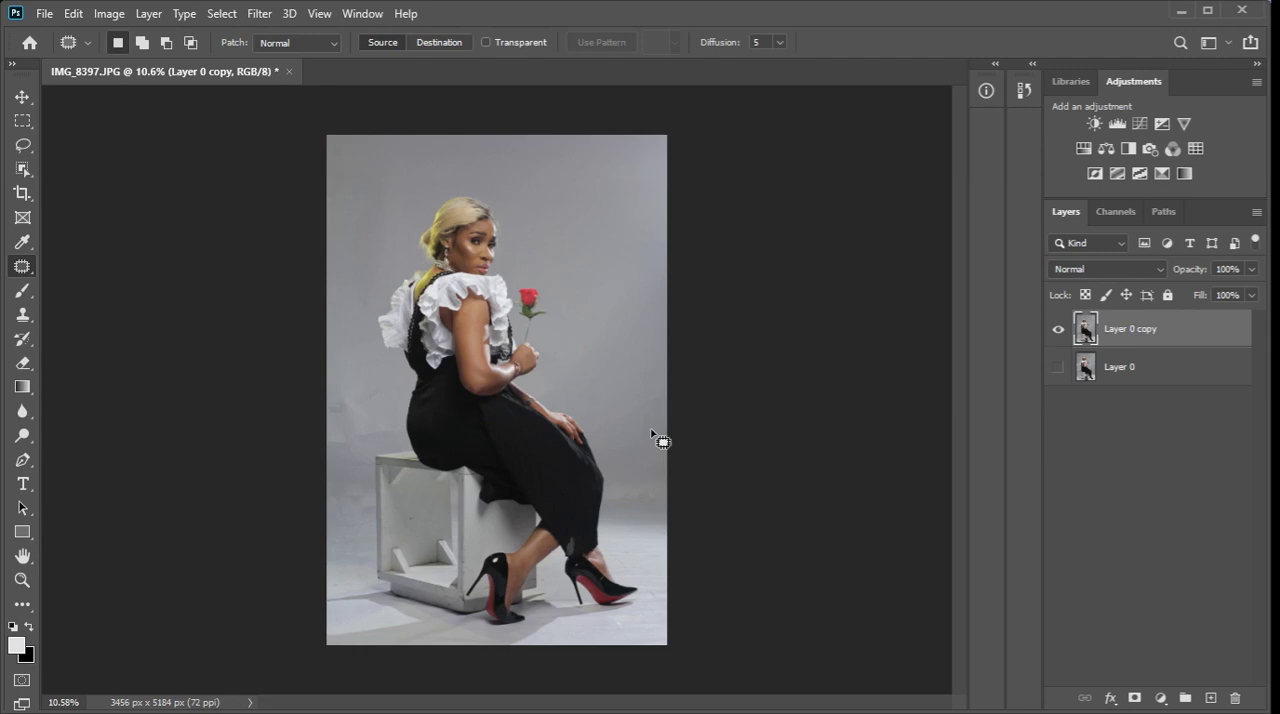
Add an Exposure adjustment layer above the retouched copy with gamma correction set to 0.90.
{"action": "scroll", "coordinate": [540, 210], "scroll_direction": "up", "scroll_amount": 5}
{"action": "scroll", "coordinate": [540, 203], "scroll_direction": "down", "scroll_amount": 5}
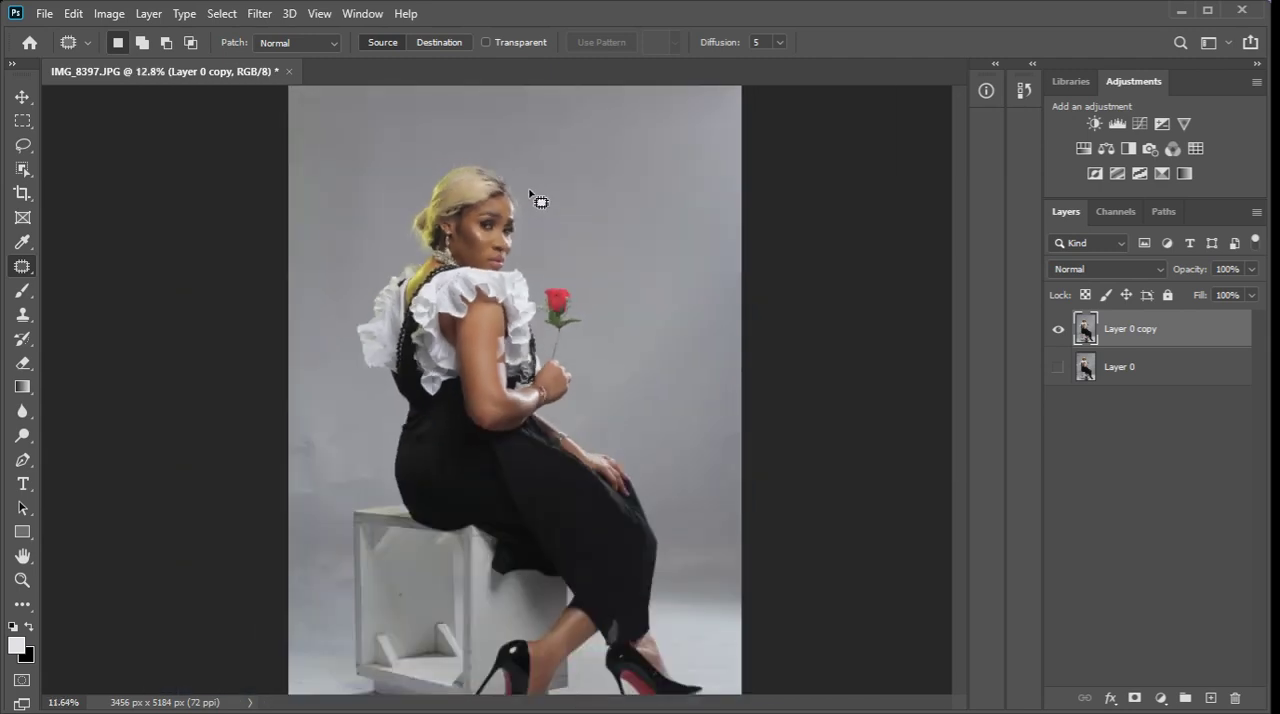
{"action": "scroll", "coordinate": [487, 205], "scroll_direction": "up", "scroll_amount": 3}
{"action": "scroll", "coordinate": [551, 248], "scroll_direction": "down", "scroll_amount": 4}
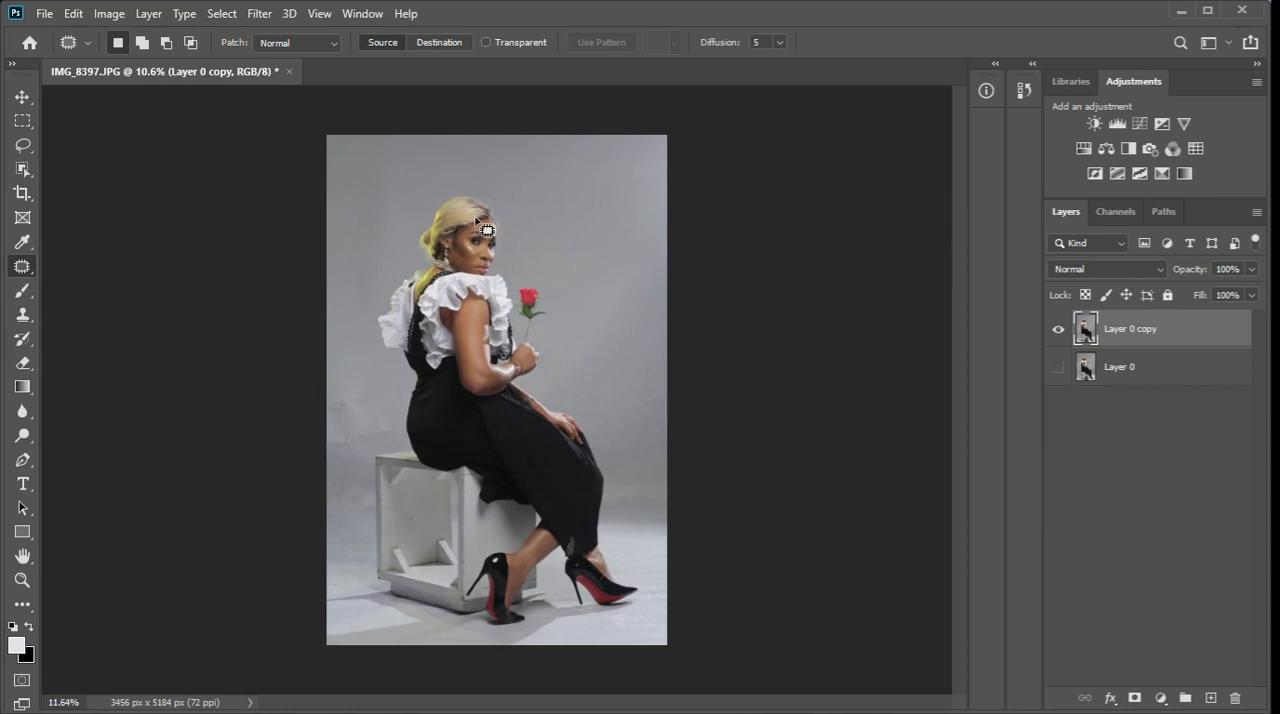
{"action": "scroll", "coordinate": [485, 227], "scroll_direction": "up", "scroll_amount": 5}
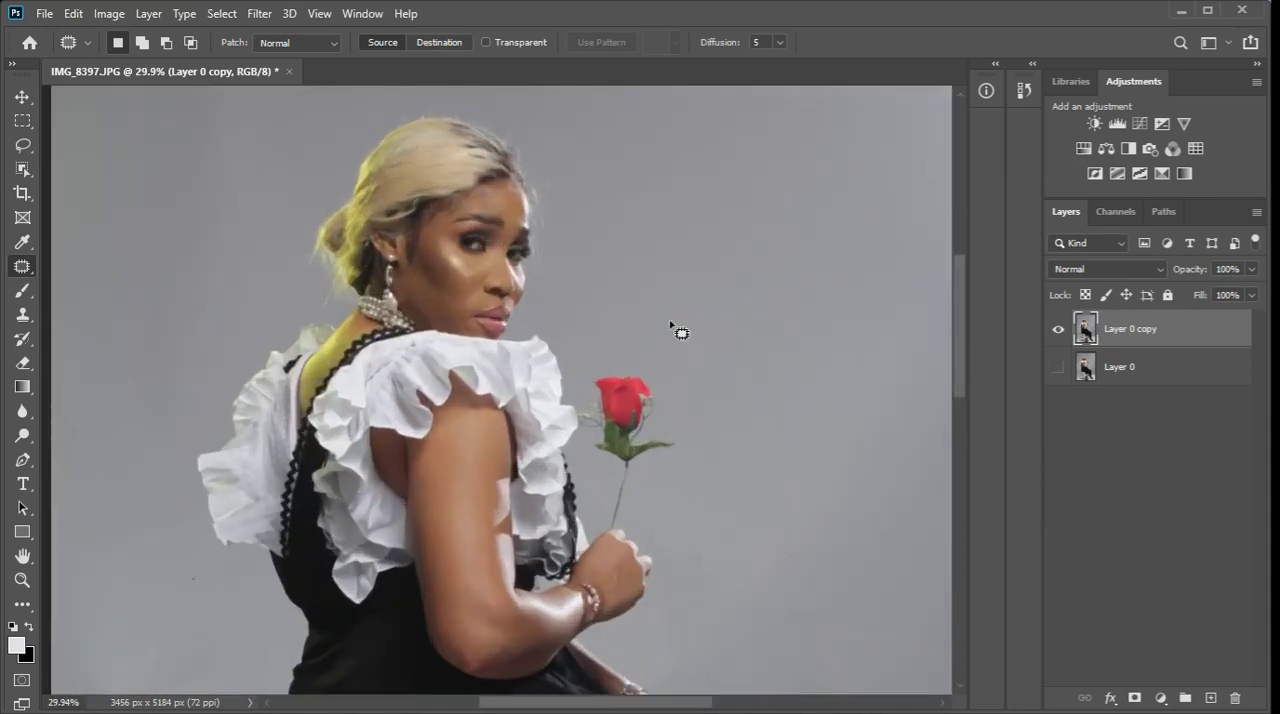
{"action": "scroll", "coordinate": [614, 240], "scroll_direction": "down", "scroll_amount": 5}
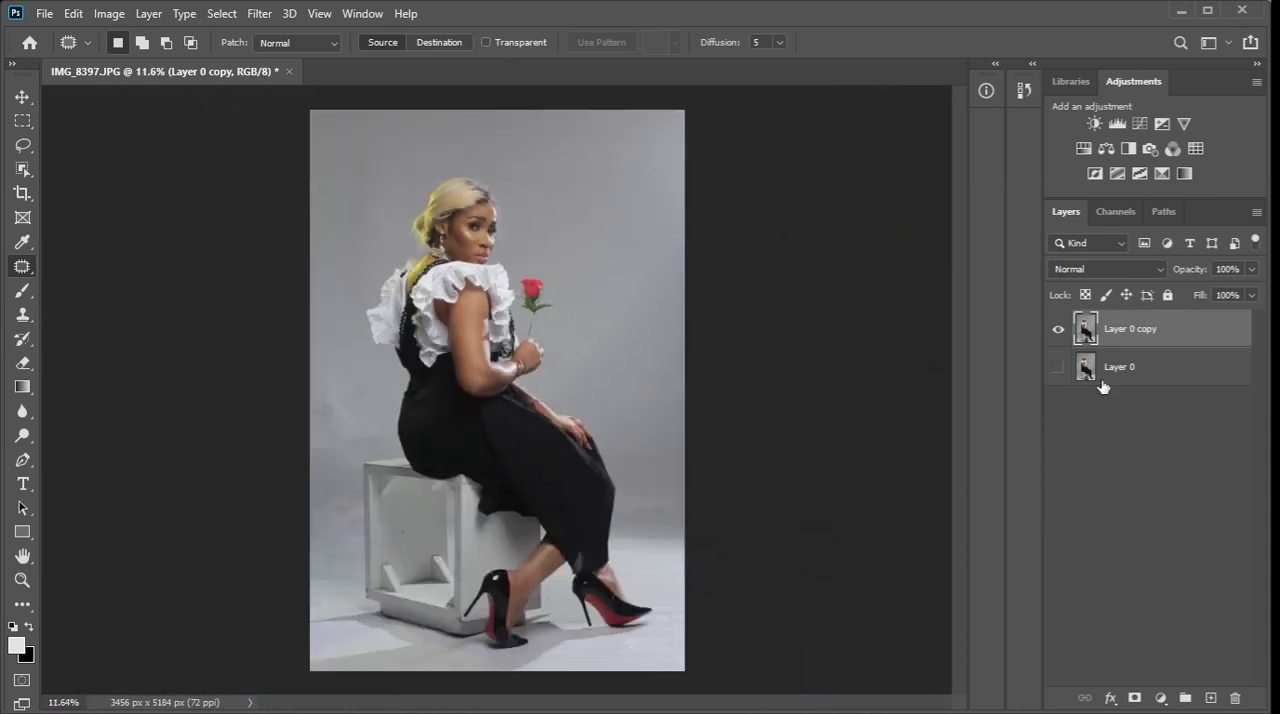
{"action": "left_click", "coordinate": [1161, 697]}
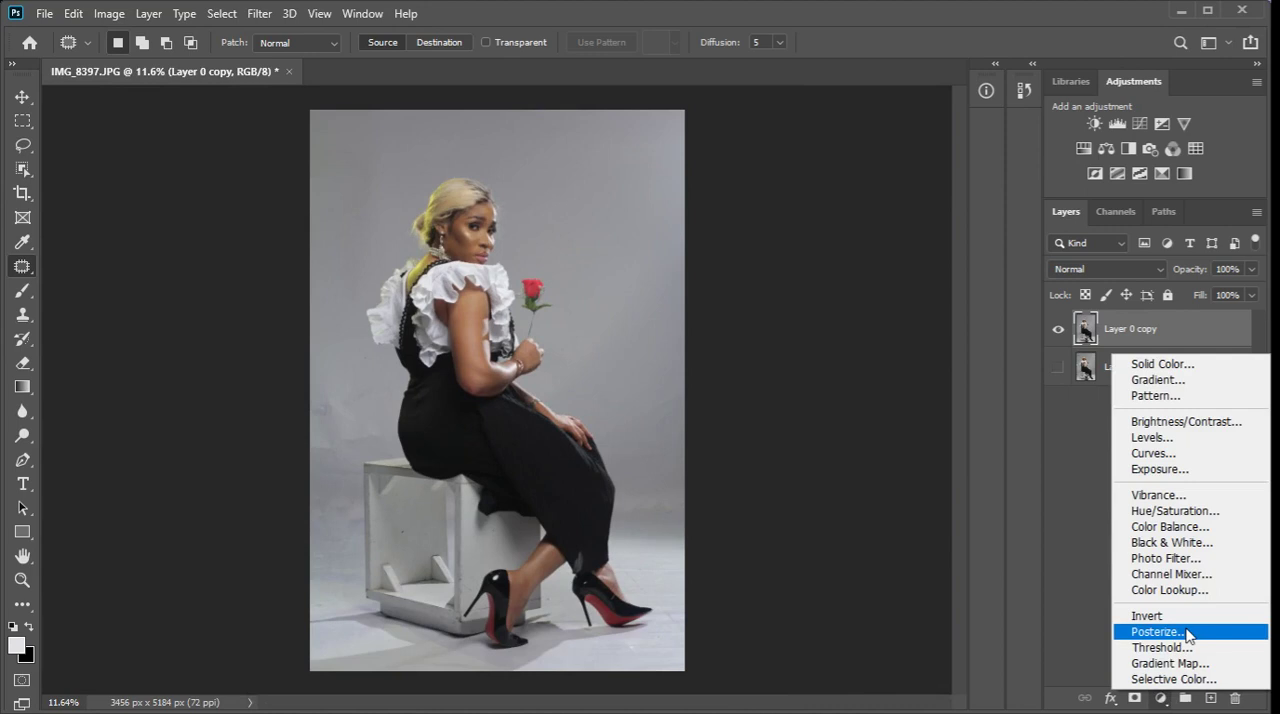
{"action": "left_click", "coordinate": [1192, 470]}
{"action": "mouse_move", "coordinate": [918, 450]}
{"action": "left_mouse_down"}
{"action": "mouse_move", "coordinate": [872, 457]}
{"action": "mouse_move", "coordinate": [919, 450]}
{"action": "left_mouse_up"}
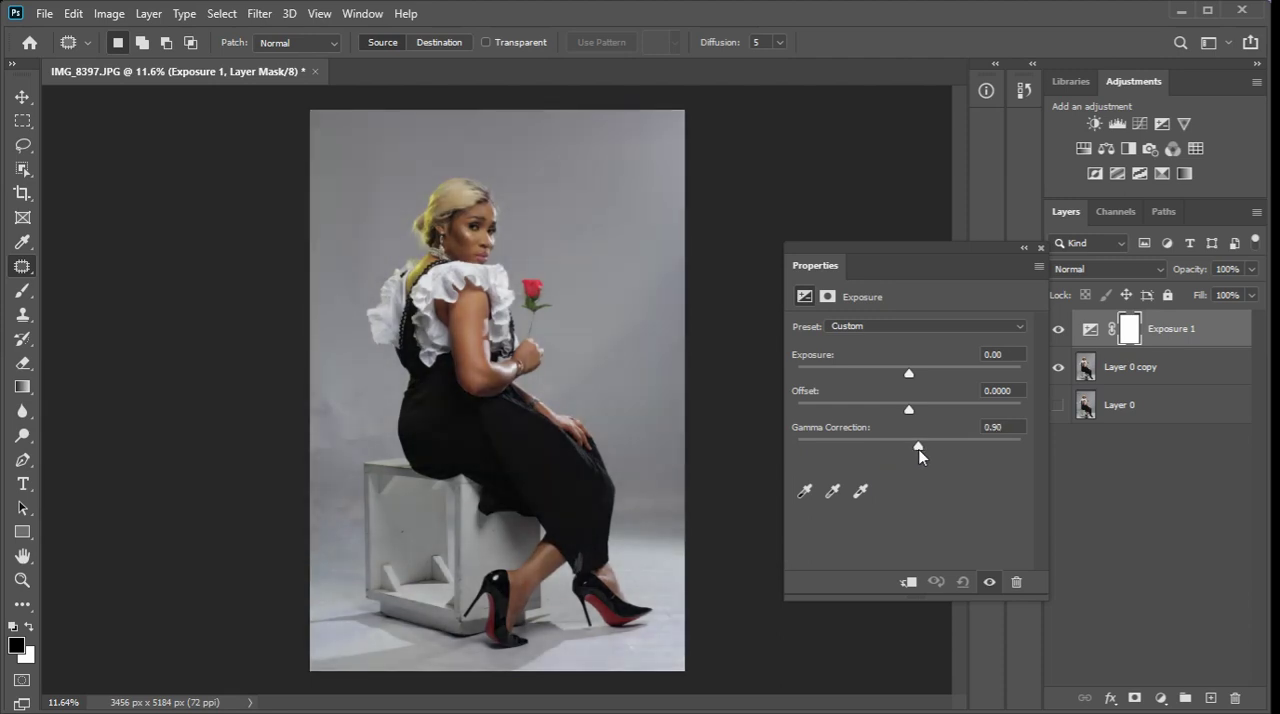
{"action": "left_click", "coordinate": [1041, 248]}
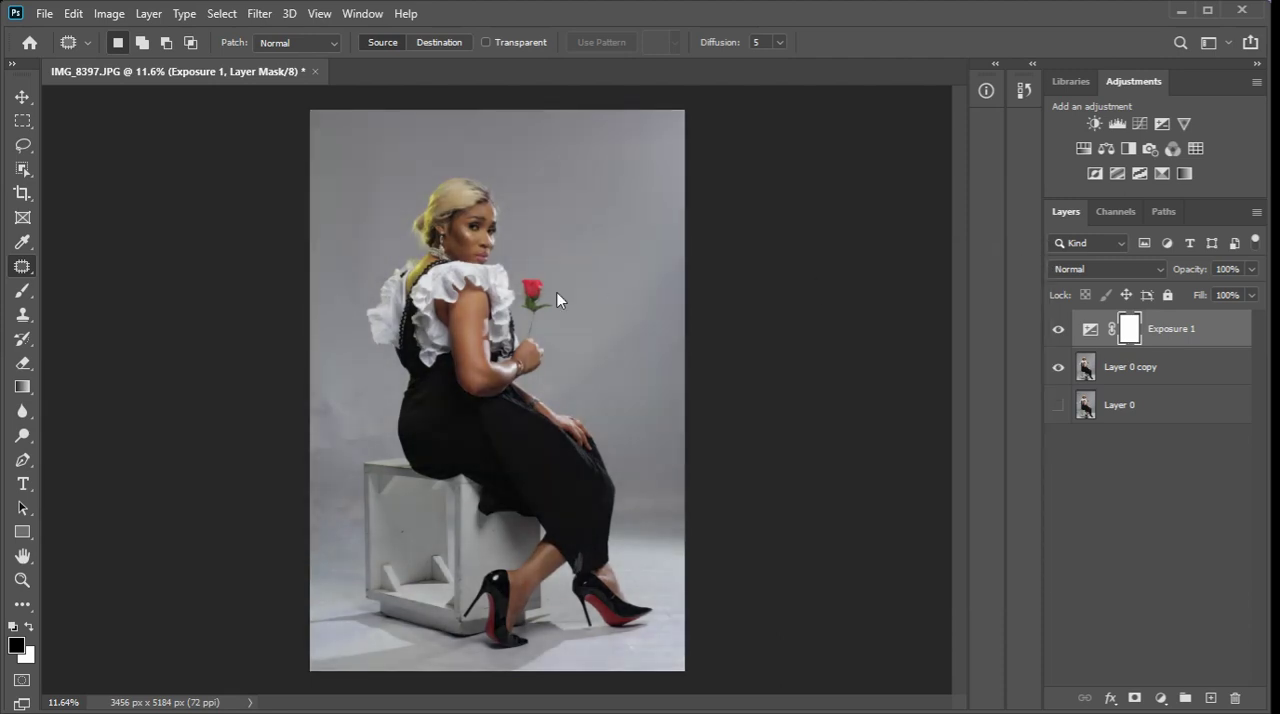
Examine the woman's skin tones on the face and arm, both up close and in the full photo.
{"action": "scroll", "coordinate": [421, 293], "scroll_direction": "up", "scroll_amount": 3}
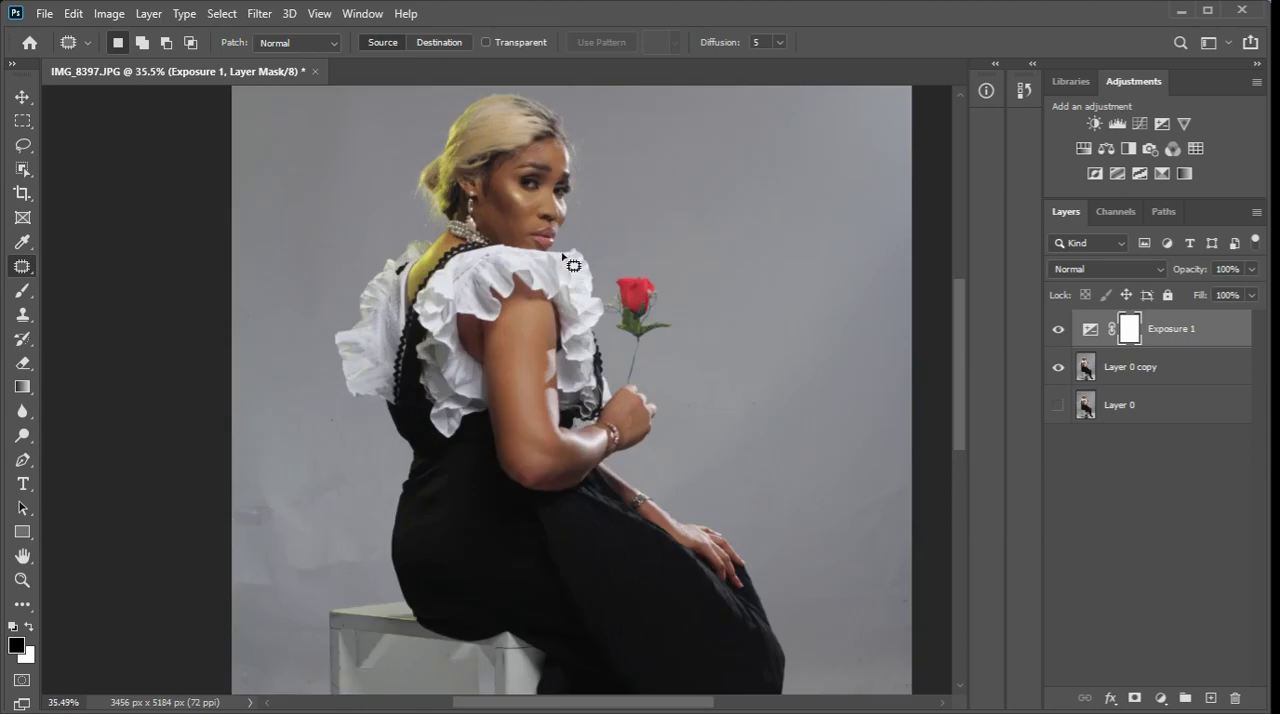
{"action": "scroll", "coordinate": [565, 262], "scroll_direction": "up", "scroll_amount": 3}
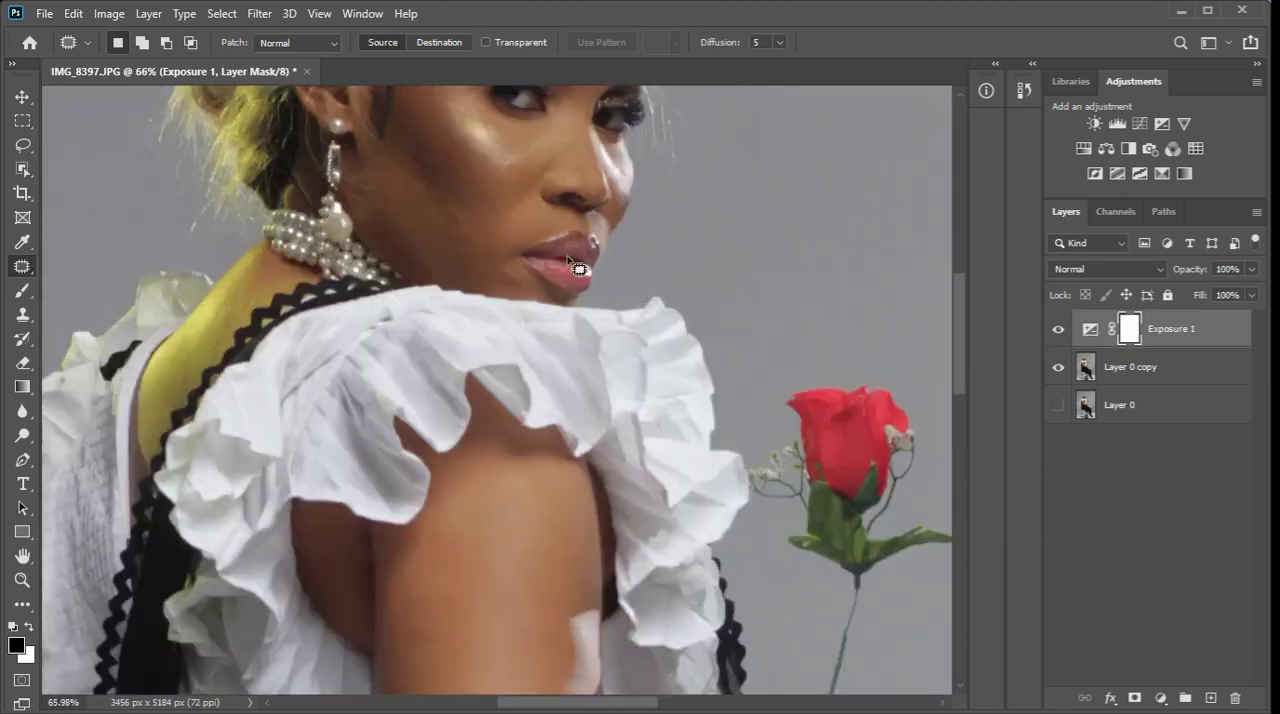
{"action": "scroll", "coordinate": [571, 366], "scroll_direction": "down", "scroll_amount": 5}
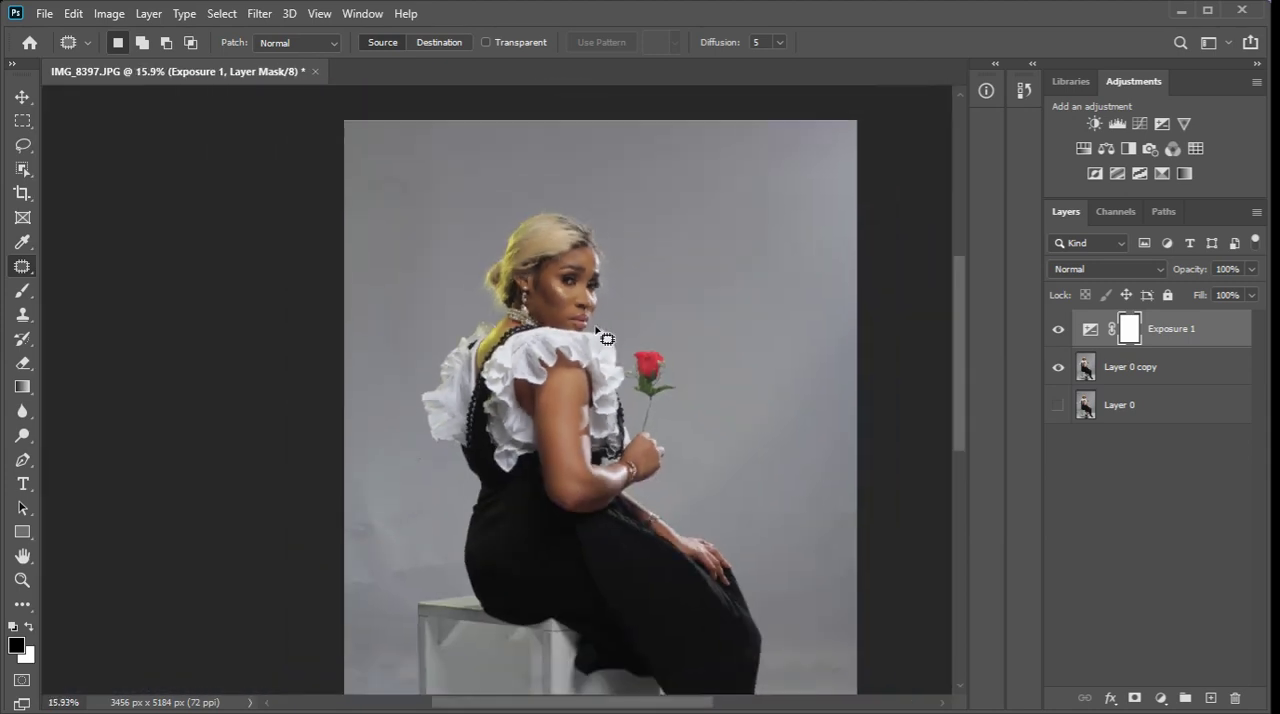
{"action": "scroll", "coordinate": [607, 338], "scroll_direction": "down", "scroll_amount": 1}
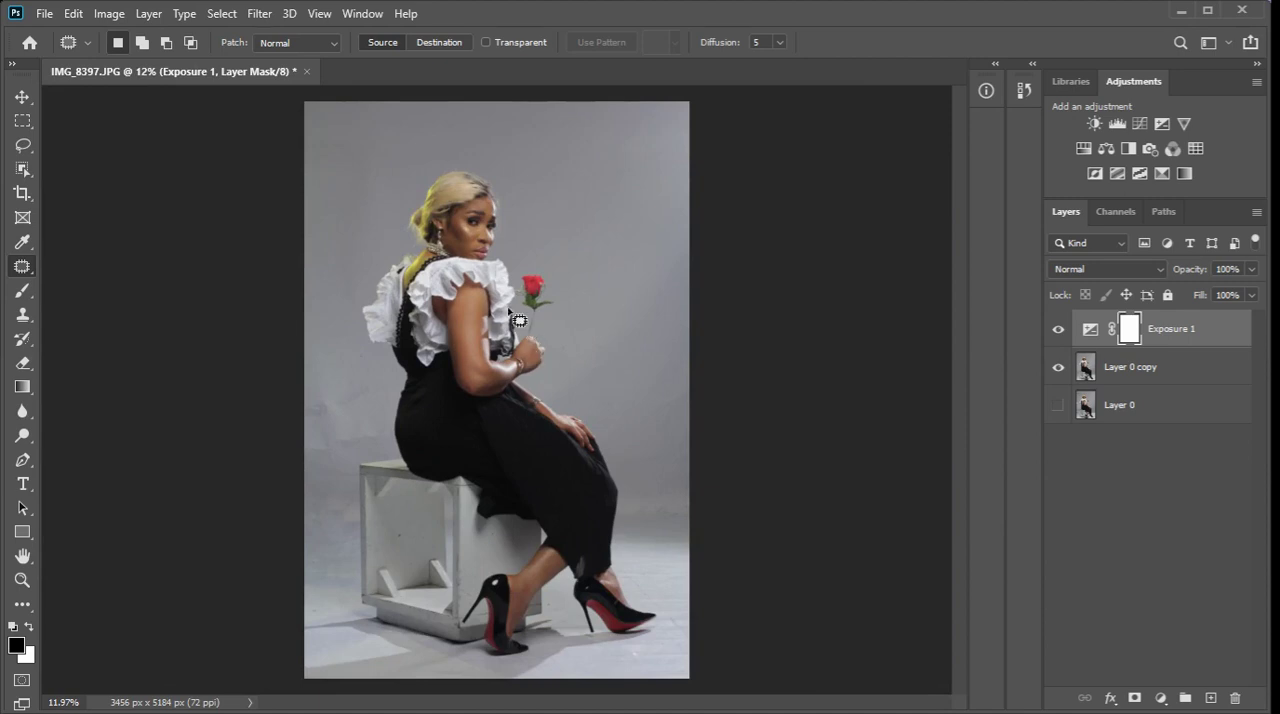
{"action": "scroll", "coordinate": [492, 212], "scroll_direction": "up", "scroll_amount": 3}
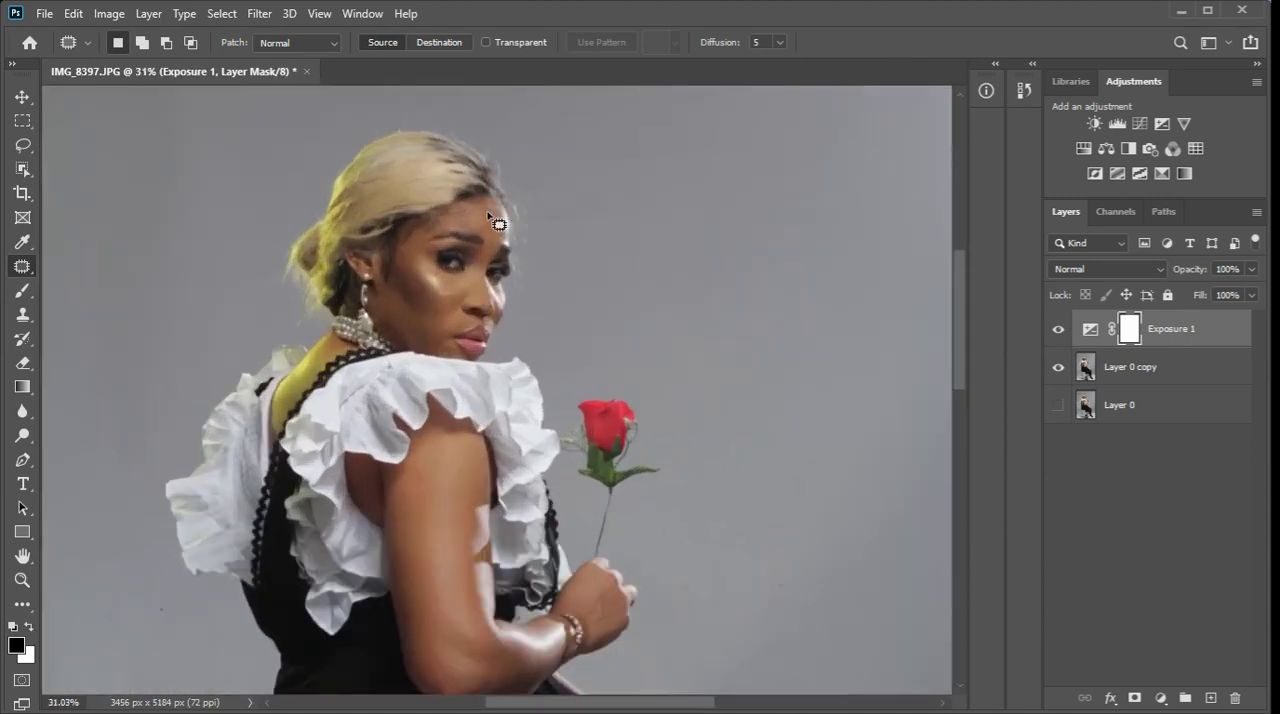
{"action": "scroll", "coordinate": [490, 222], "scroll_direction": "down", "scroll_amount": 1}
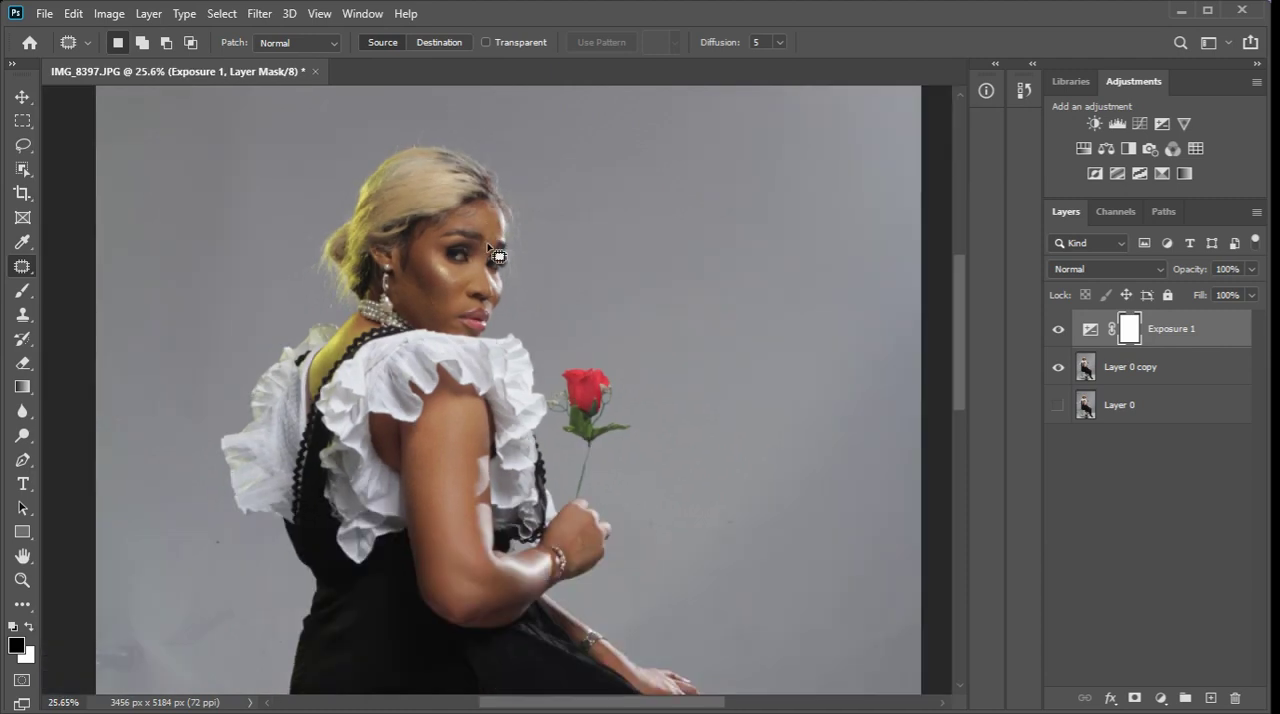
{"action": "scroll", "coordinate": [497, 256], "scroll_direction": "down", "scroll_amount": 2}
Add a Hue/Saturation adjustment layer, target the Reds by sampling the arm's skin, and set the hue to +180.
{"action": "left_click", "coordinate": [1161, 699]}
{"action": "left_click", "coordinate": [1174, 532]}
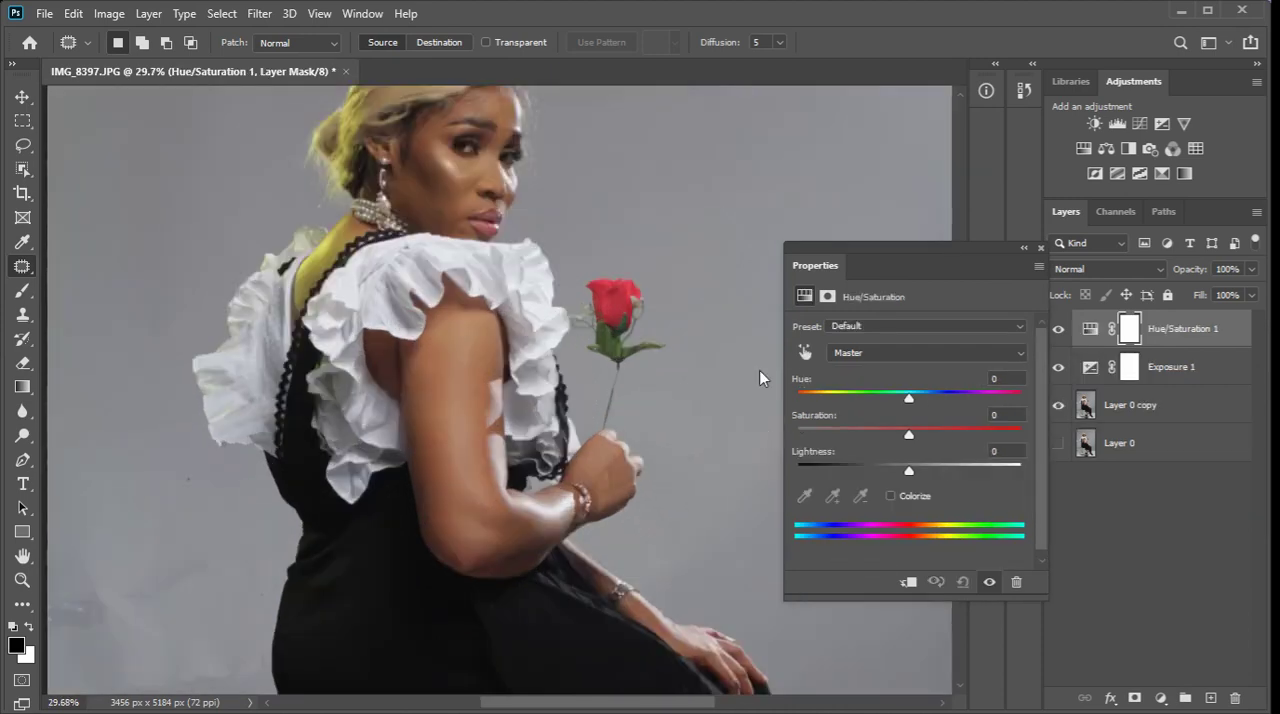
{"action": "left_click", "coordinate": [804, 353]}
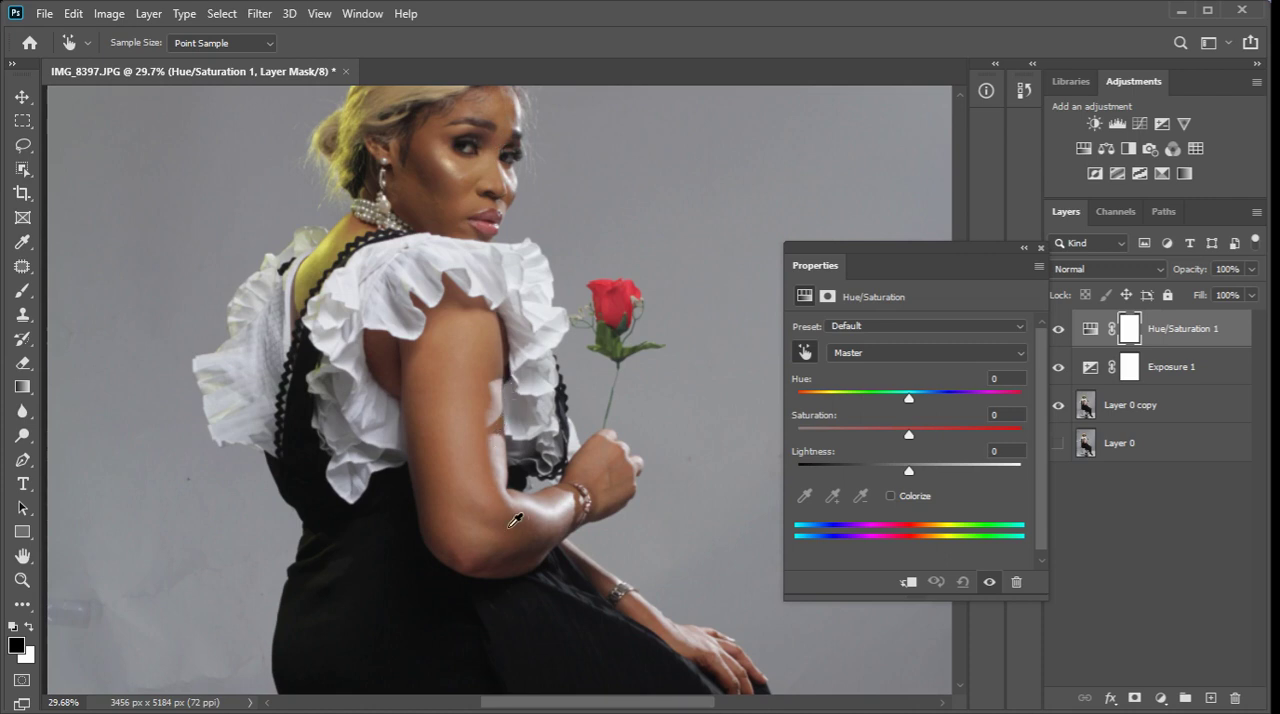
{"action": "left_click", "coordinate": [485, 389]}
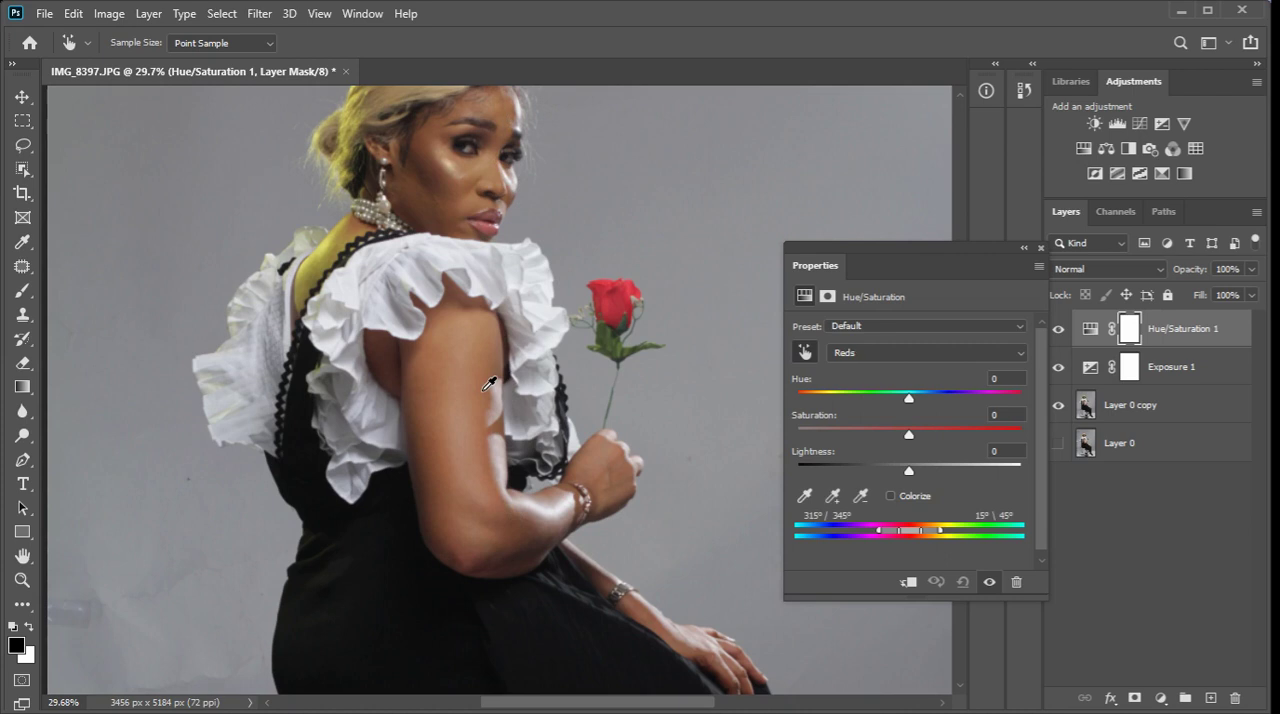
{"action": "left_click_drag", "start_coordinate": [908, 400], "coordinate": [1057, 400]}
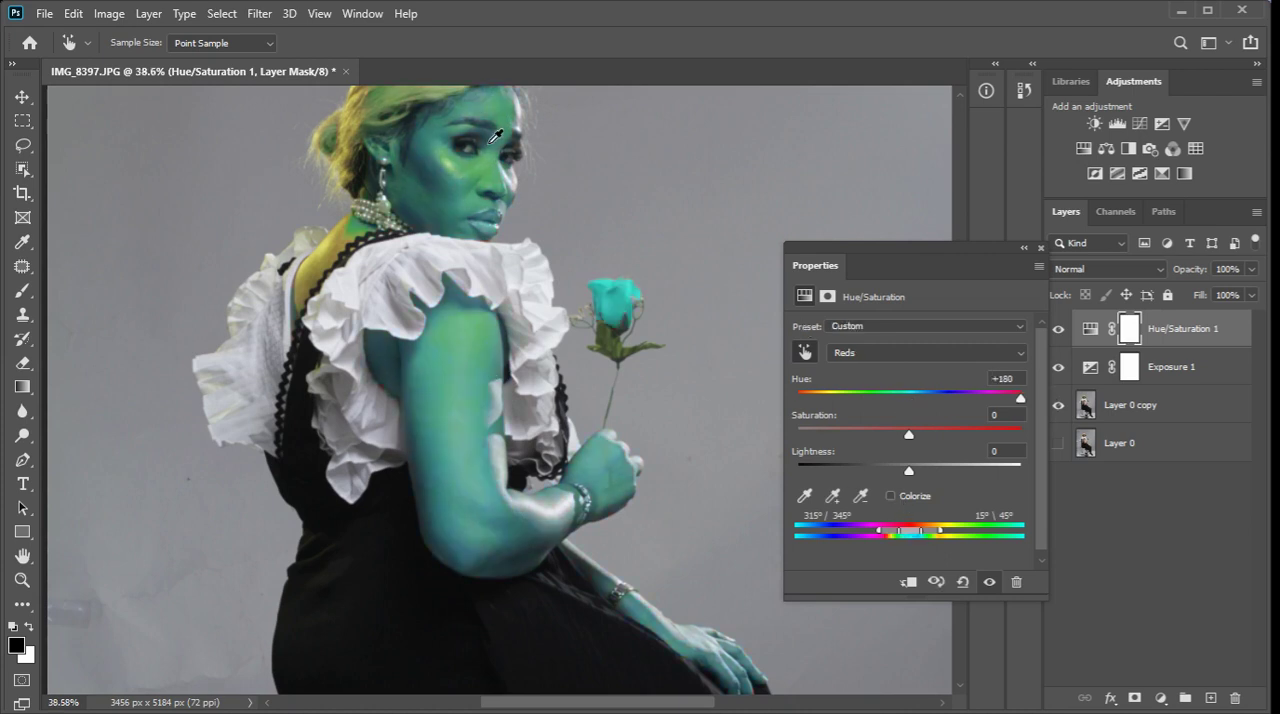
Shift the Reds range of the Hue/Saturation layer to 298°/327° and 358°\27°, and check its effect on the skin.
{"action": "scroll", "coordinate": [495, 135], "scroll_direction": "up", "scroll_amount": 2}
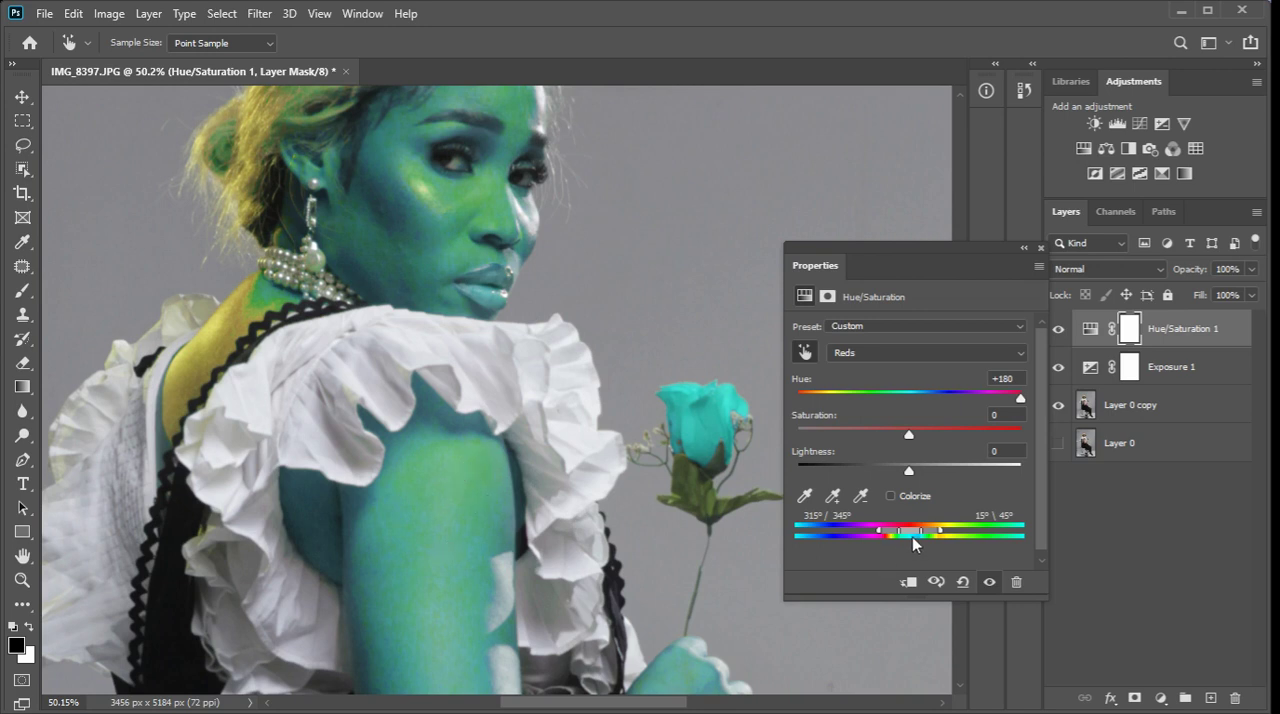
{"action": "mouse_move", "coordinate": [915, 540]}
{"action": "left_mouse_down"}
{"action": "mouse_move", "coordinate": [940, 535]}
{"action": "mouse_move", "coordinate": [890, 542]}
{"action": "mouse_move", "coordinate": [902, 540]}
{"action": "left_mouse_up"}
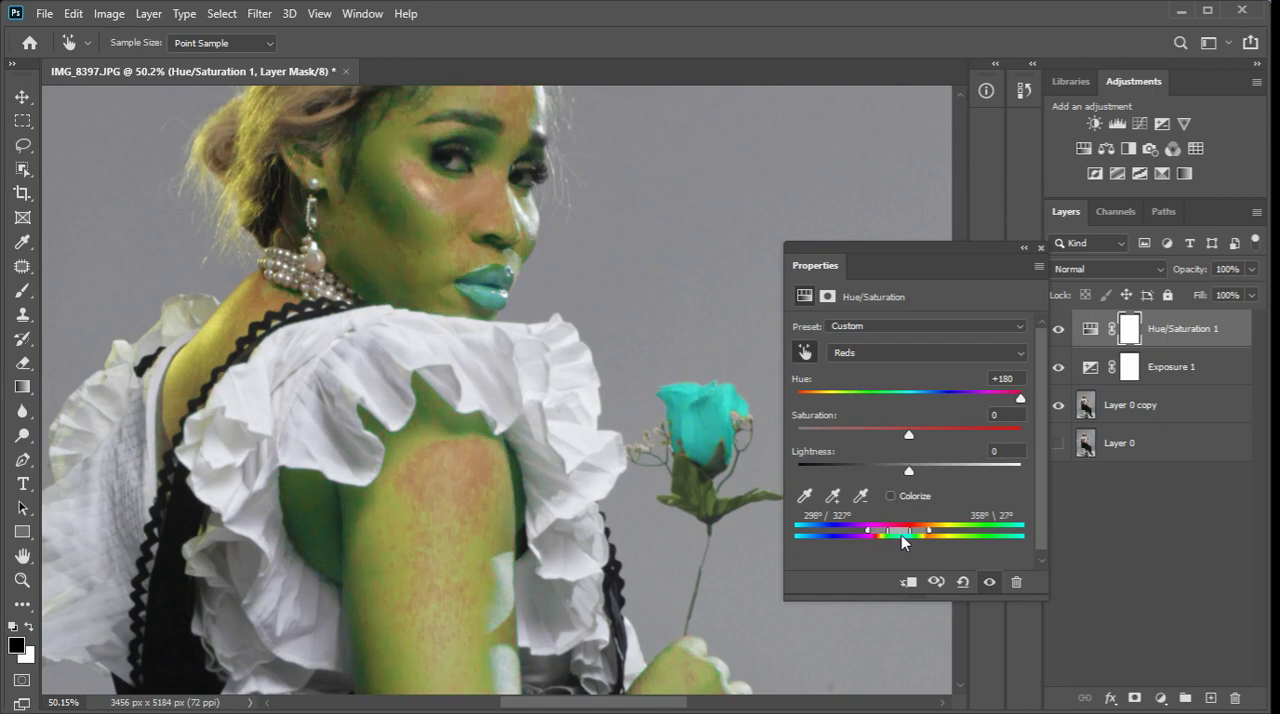
{"action": "scroll", "coordinate": [424, 357], "scroll_direction": "down", "scroll_amount": 5}
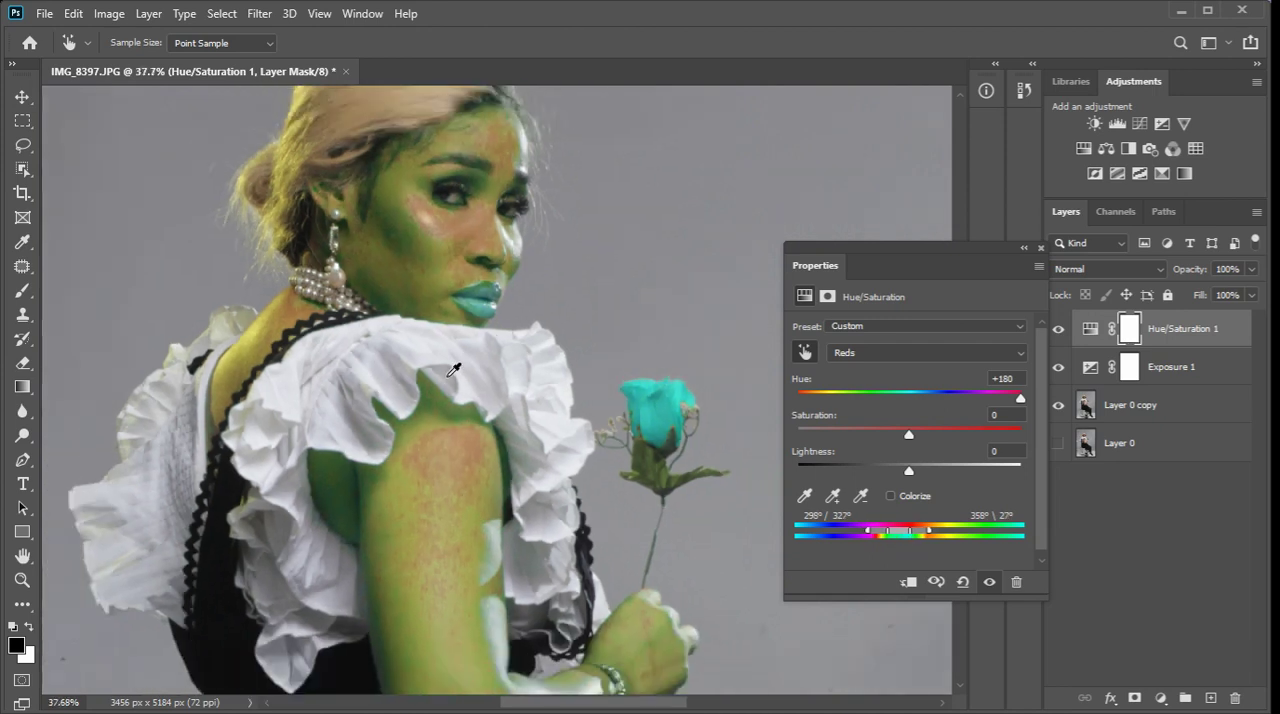
{"action": "scroll", "coordinate": [466, 320], "scroll_direction": "up", "scroll_amount": 4}
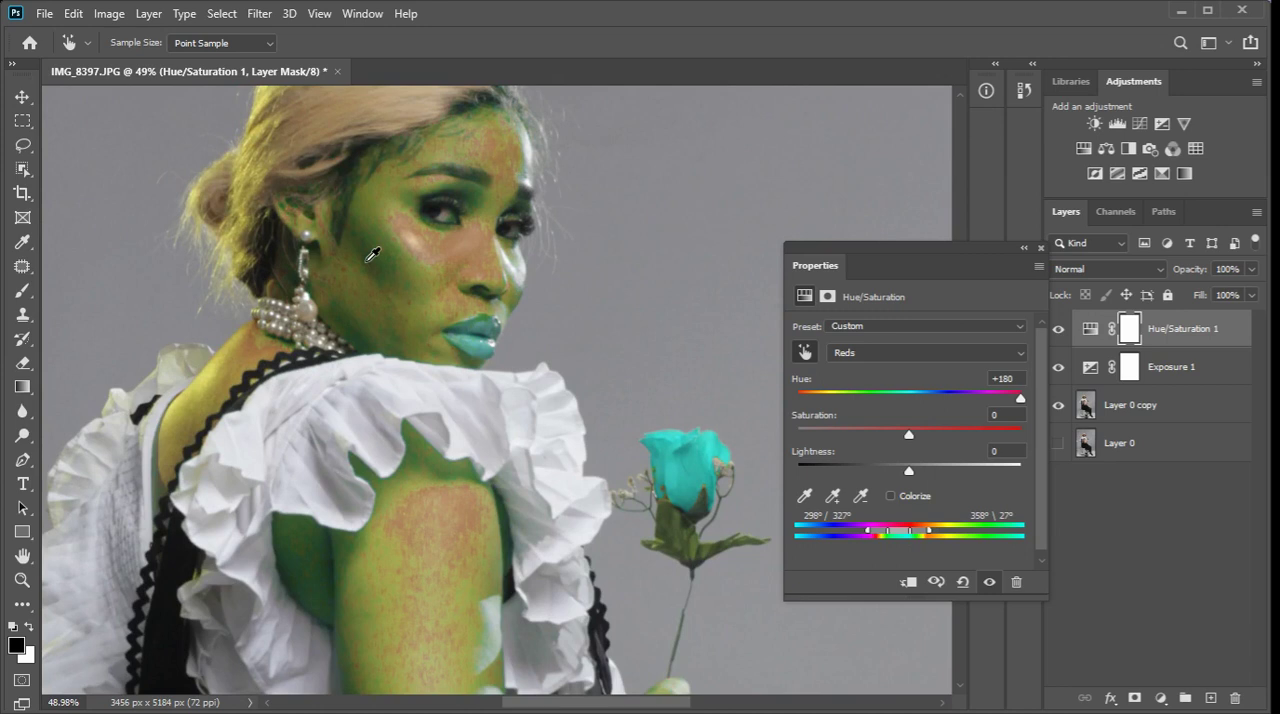
Set the hue of the Hue/Saturation layer's Reds range to +12.
{"action": "scroll", "coordinate": [470, 285], "scroll_direction": "up", "scroll_amount": 4}
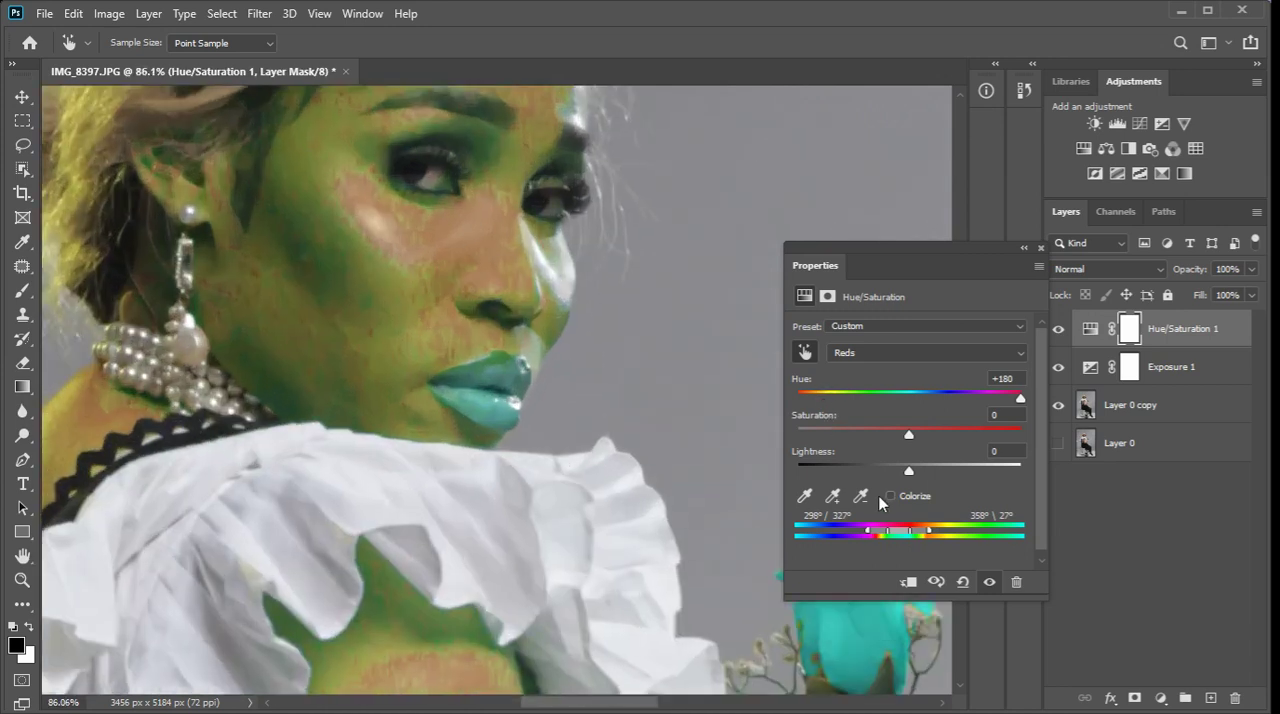
{"action": "scroll", "coordinate": [850, 460], "scroll_direction": "down", "scroll_amount": 1}
{"action": "left_click", "coordinate": [1005, 372]}
{"action": "type", "text": "0"}
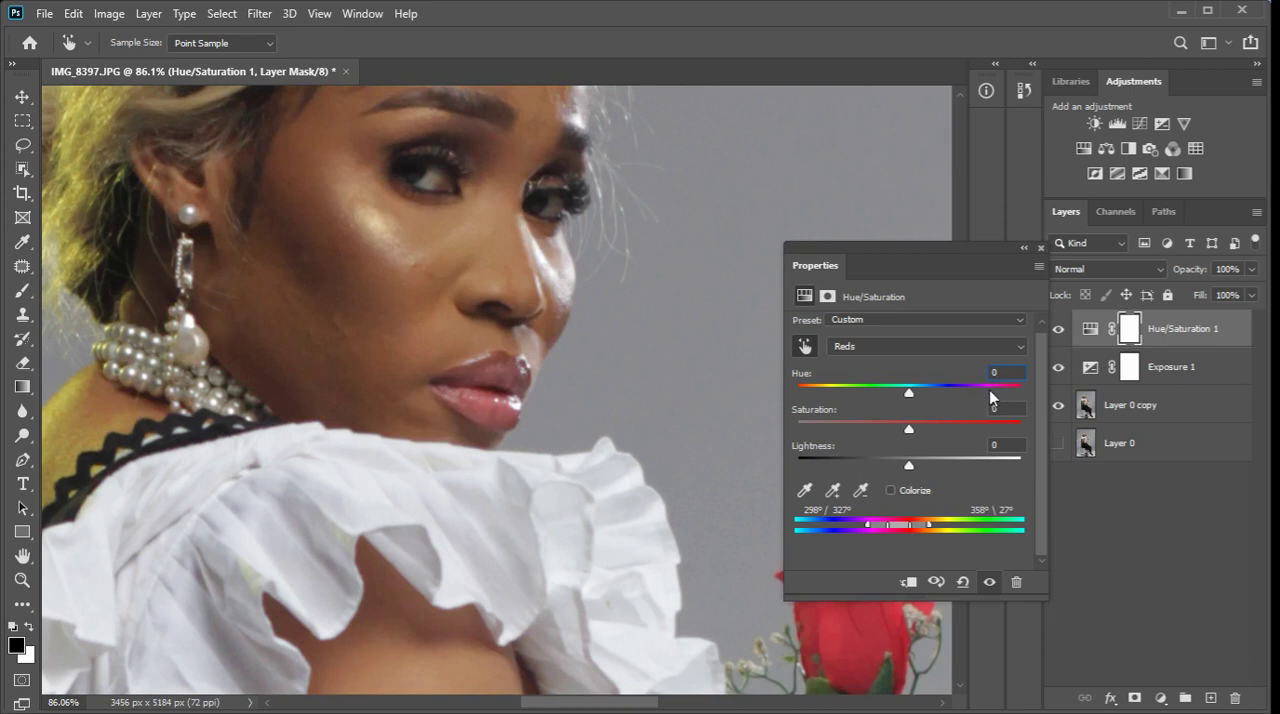
{"action": "left_click_drag", "start_coordinate": [905, 398], "coordinate": [932, 390]}
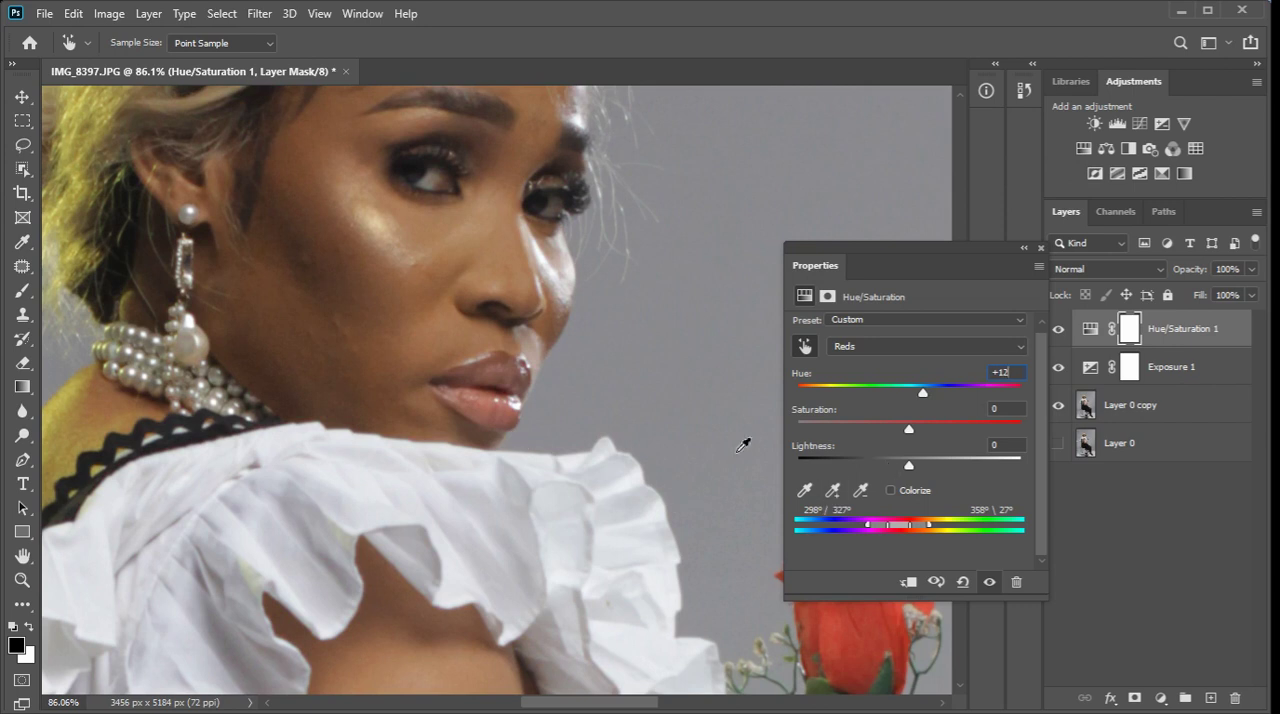
{"action": "left_click", "coordinate": [21, 96]}
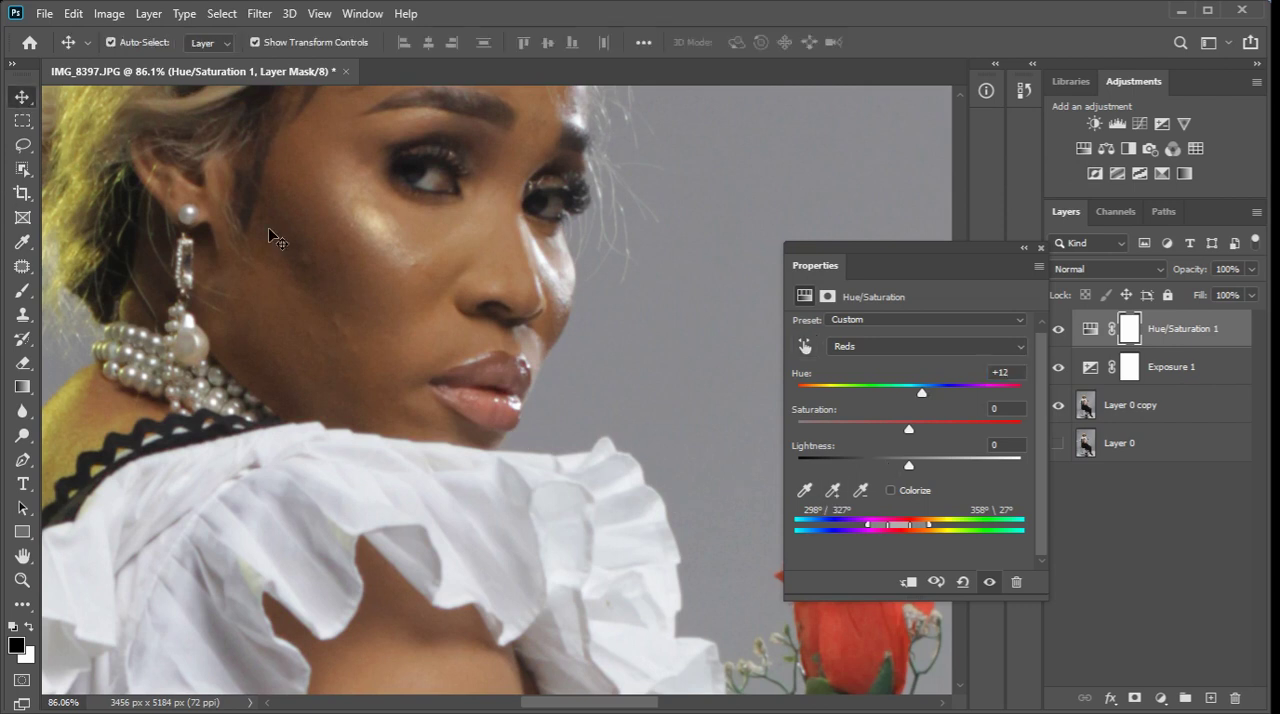
Set the Reds lightness to -7 and the Reds saturation to +13 in the Hue/Saturation layer.
{"action": "scroll", "coordinate": [588, 348], "scroll_direction": "down", "scroll_amount": 3}
{"action": "scroll", "coordinate": [588, 348], "scroll_direction": "down", "scroll_amount": 2}
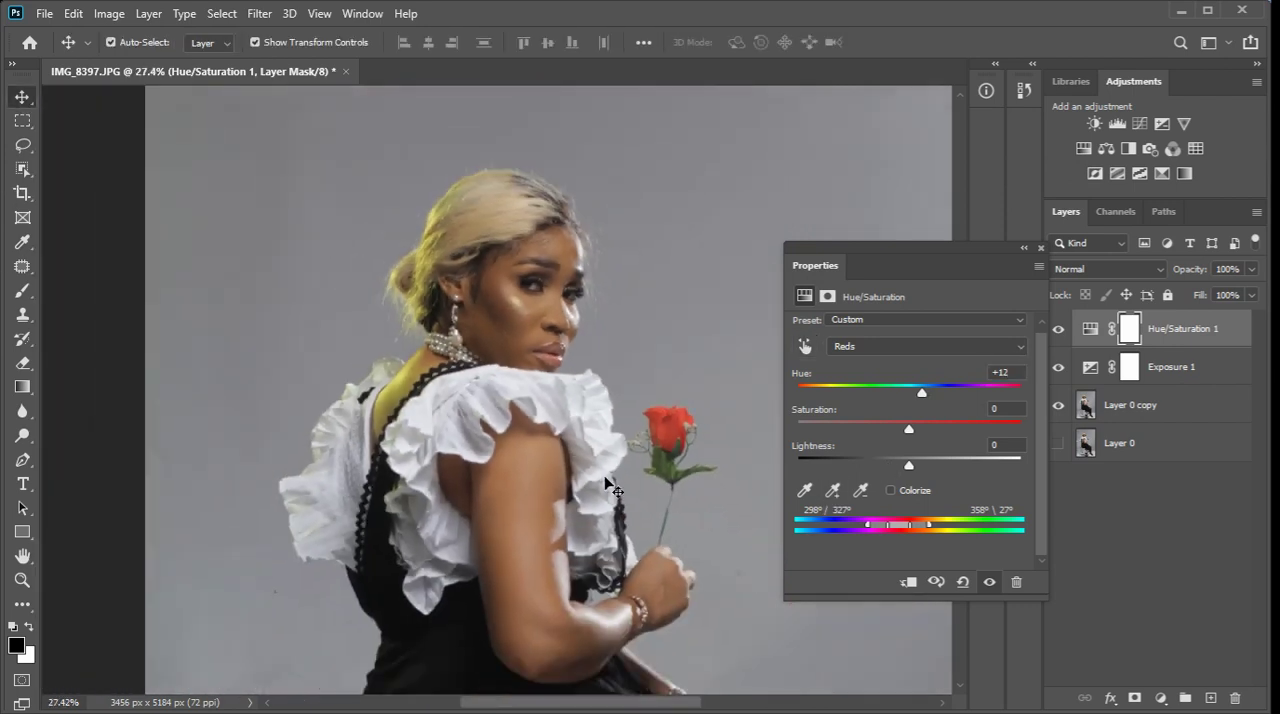
{"action": "scroll", "coordinate": [603, 480], "scroll_direction": "down", "scroll_amount": 2}
{"action": "scroll", "coordinate": [631, 544], "scroll_direction": "up", "scroll_amount": 1}
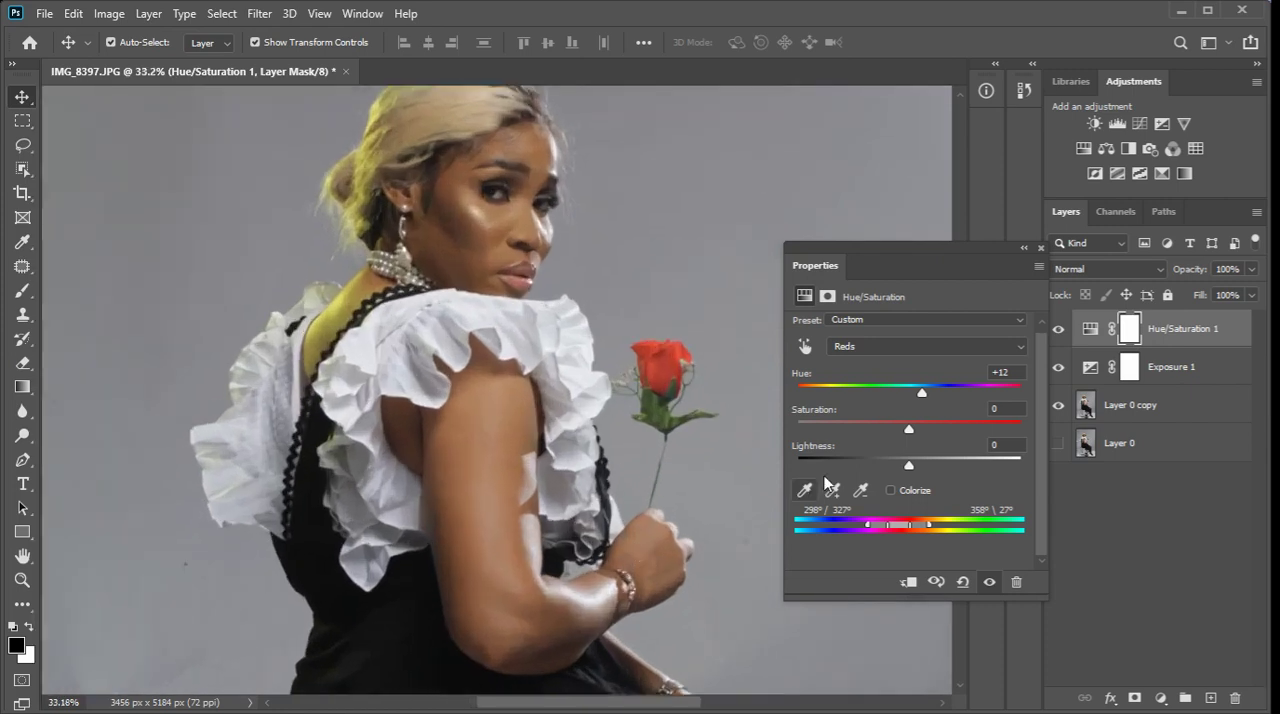
{"action": "left_click_drag", "start_coordinate": [909, 466], "coordinate": [920, 427]}
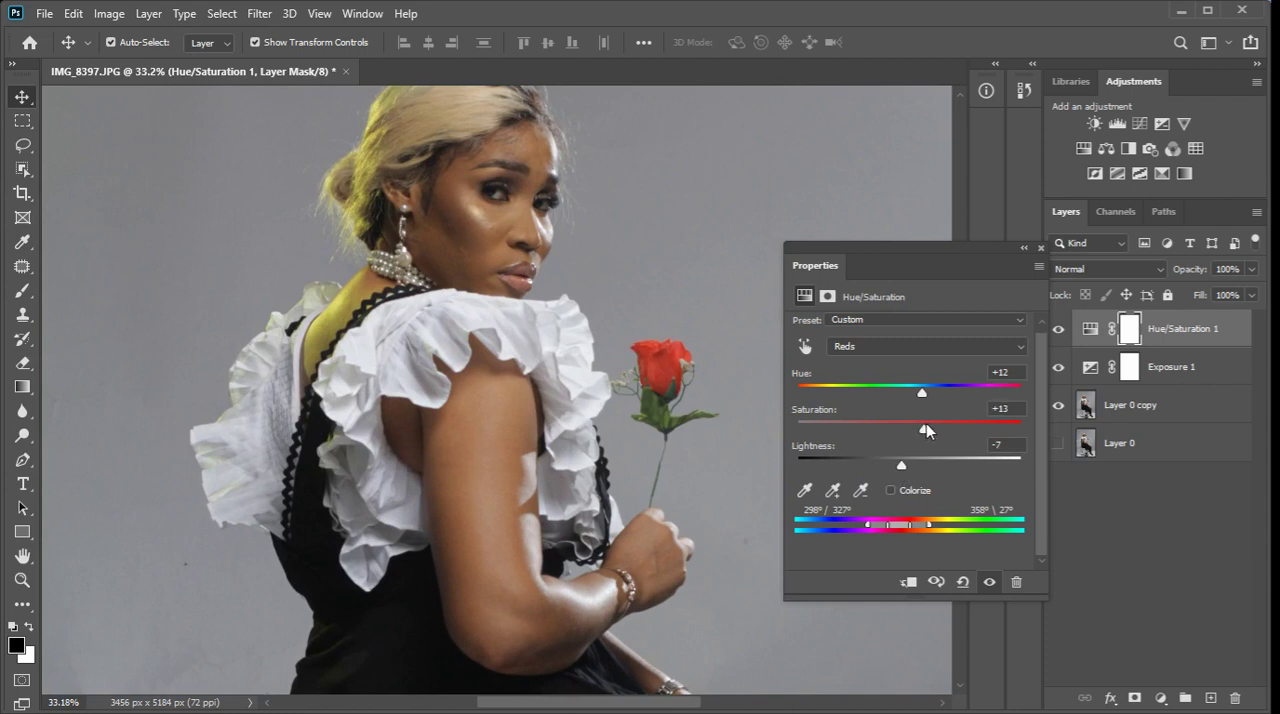
Compare the portrait with and without the Hue/Saturation layer, in the full view and closer up.
{"action": "left_click", "coordinate": [1041, 247]}
{"action": "key", "text": "ctrl+0"}
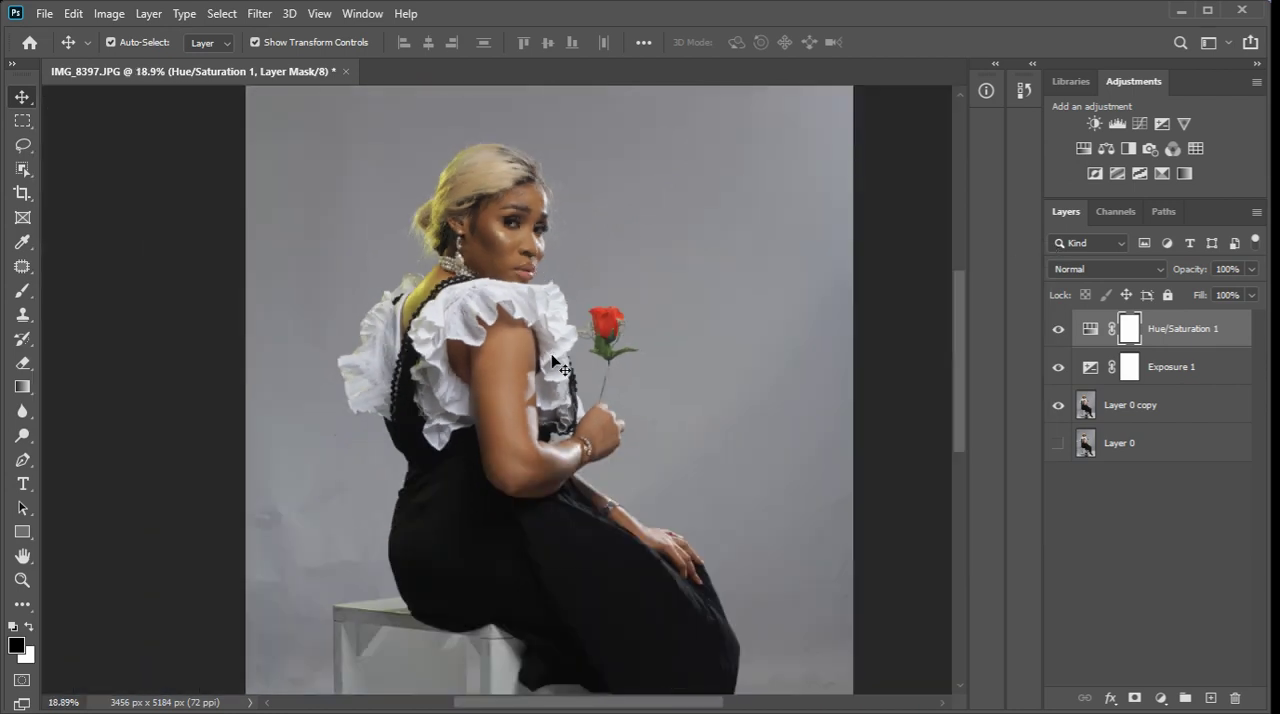
{"action": "left_click", "coordinate": [1057, 331]}
{"action": "left_click", "coordinate": [1063, 334]}
{"action": "left_click", "coordinate": [1065, 335]}
{"action": "left_click", "coordinate": [1065, 335]}
{"action": "scroll", "coordinate": [526, 309], "scroll_direction": "up", "scroll_amount": 6}
{"action": "scroll", "coordinate": [532, 294], "scroll_direction": "down", "scroll_amount": 3}
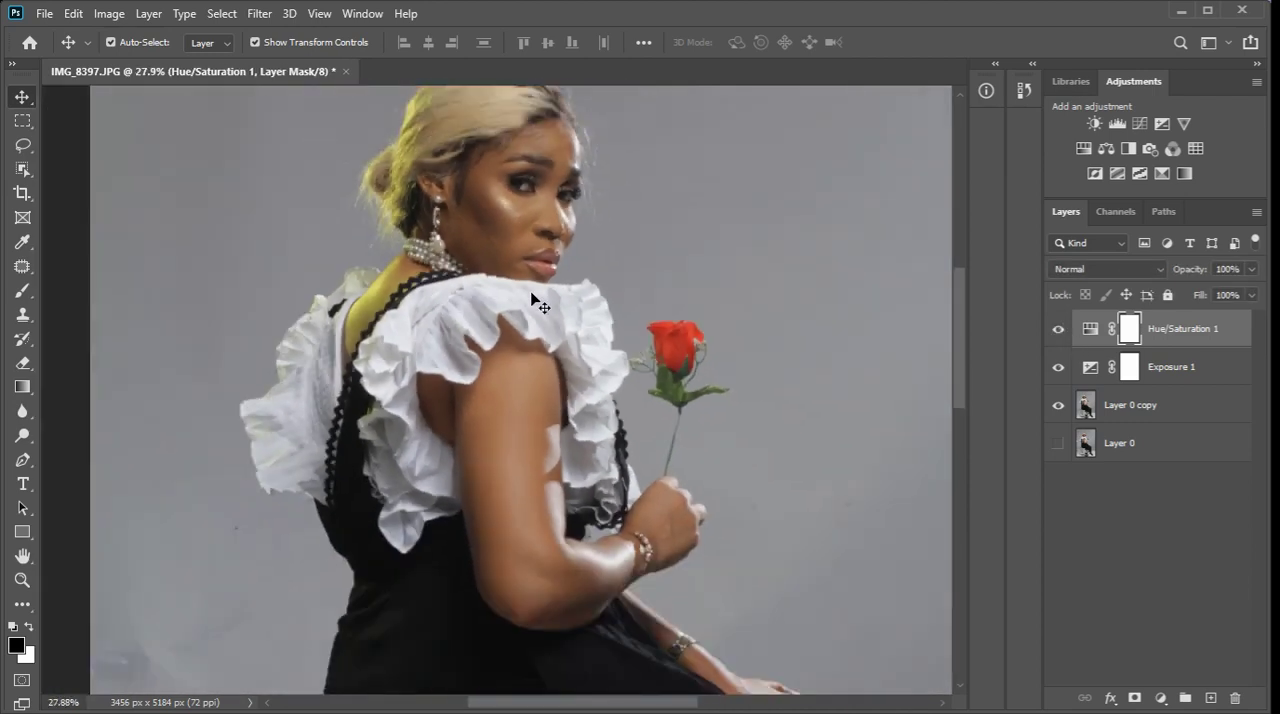
{"action": "scroll", "coordinate": [535, 300], "scroll_direction": "down", "scroll_amount": 2}
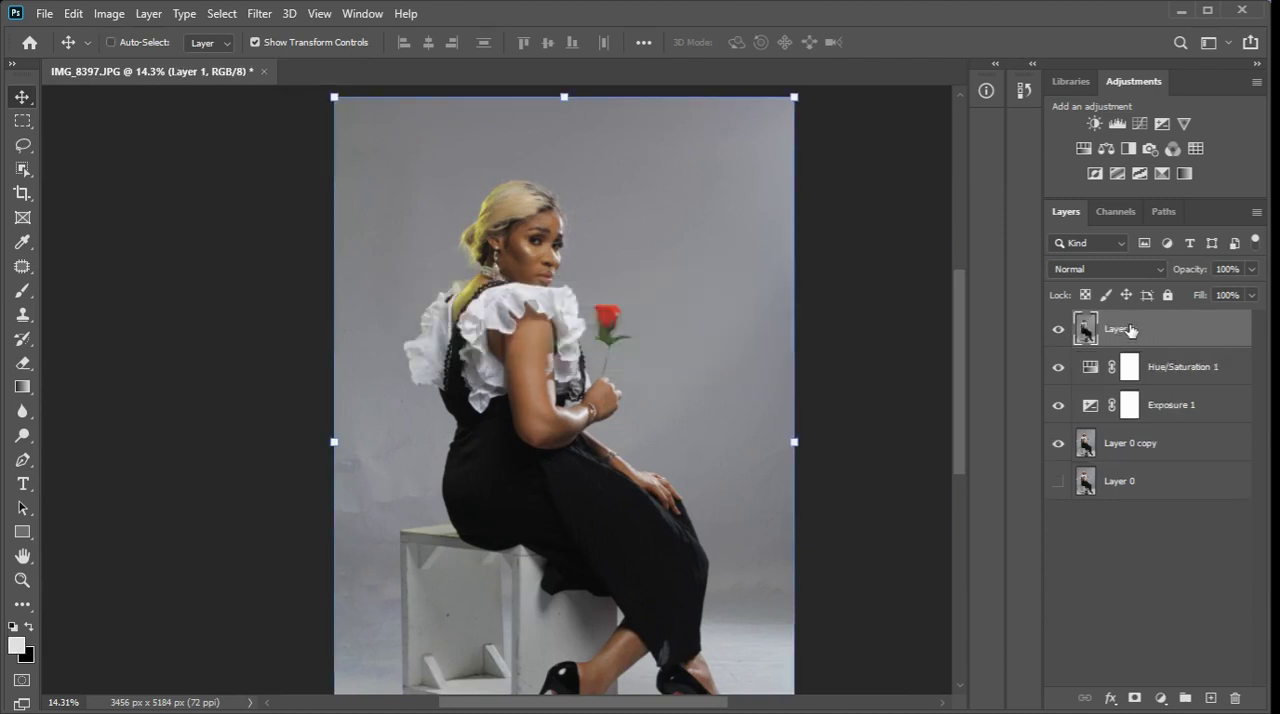
Duplicate the merged Layer 1 at the top of the stack, keeping only one copy.
{"action": "key", "text": "ctrl+j"}
{"action": "key", "text": "ctrl+j"}
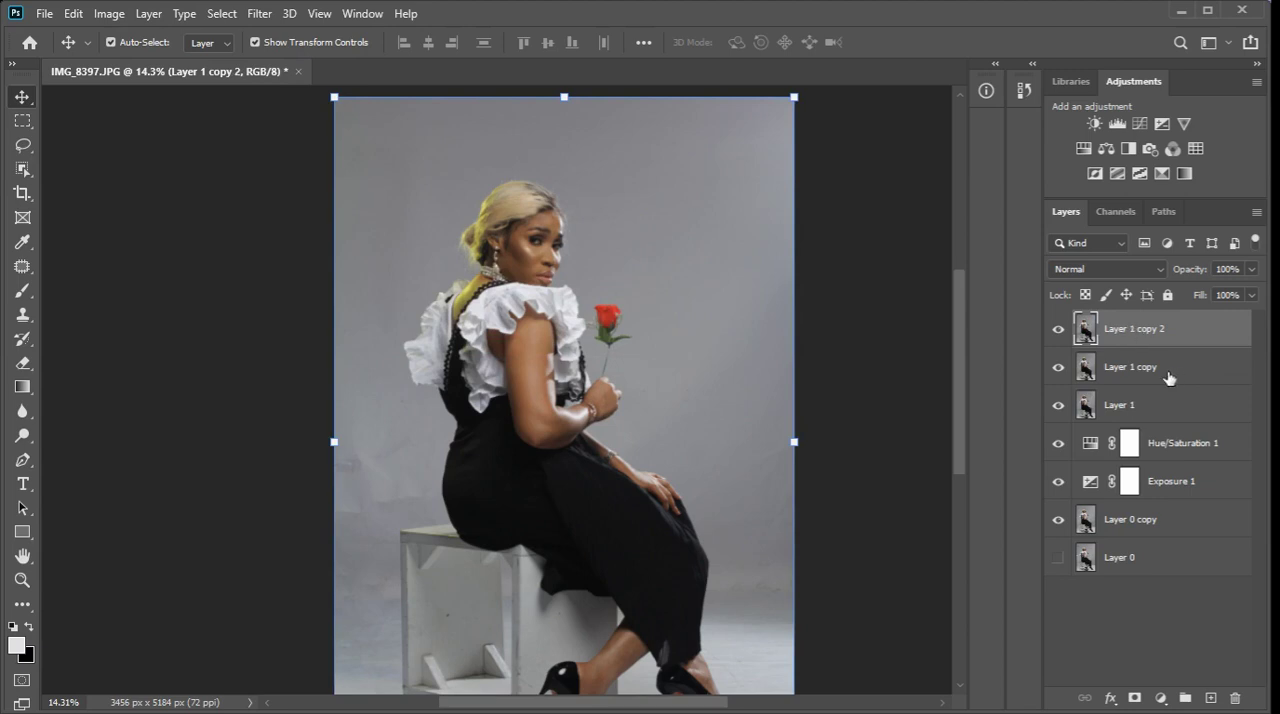
{"action": "key", "text": "Delete"}
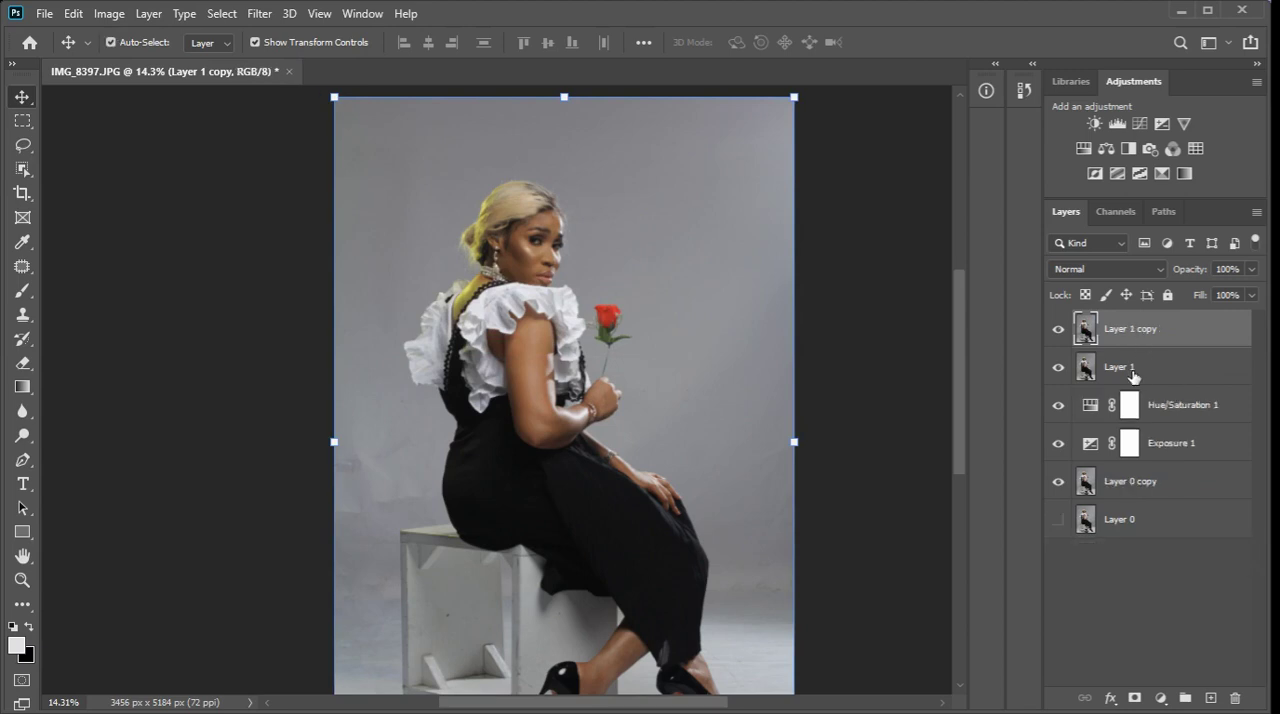
Rename Layer 1 as color and the copy above it as texture.
{"action": "double_click", "coordinate": [1124, 368]}
{"action": "type", "text": "color"}
{"action": "key", "text": "Return"}
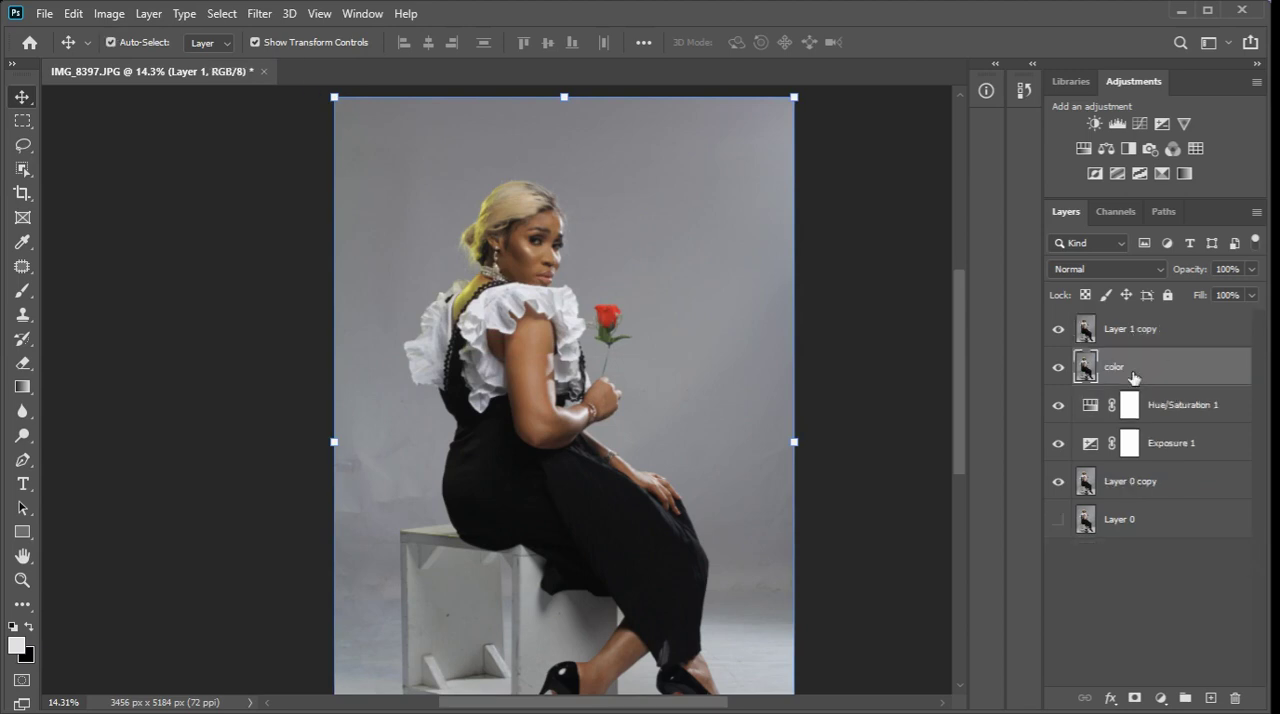
{"action": "left_click", "coordinate": [1140, 334]}
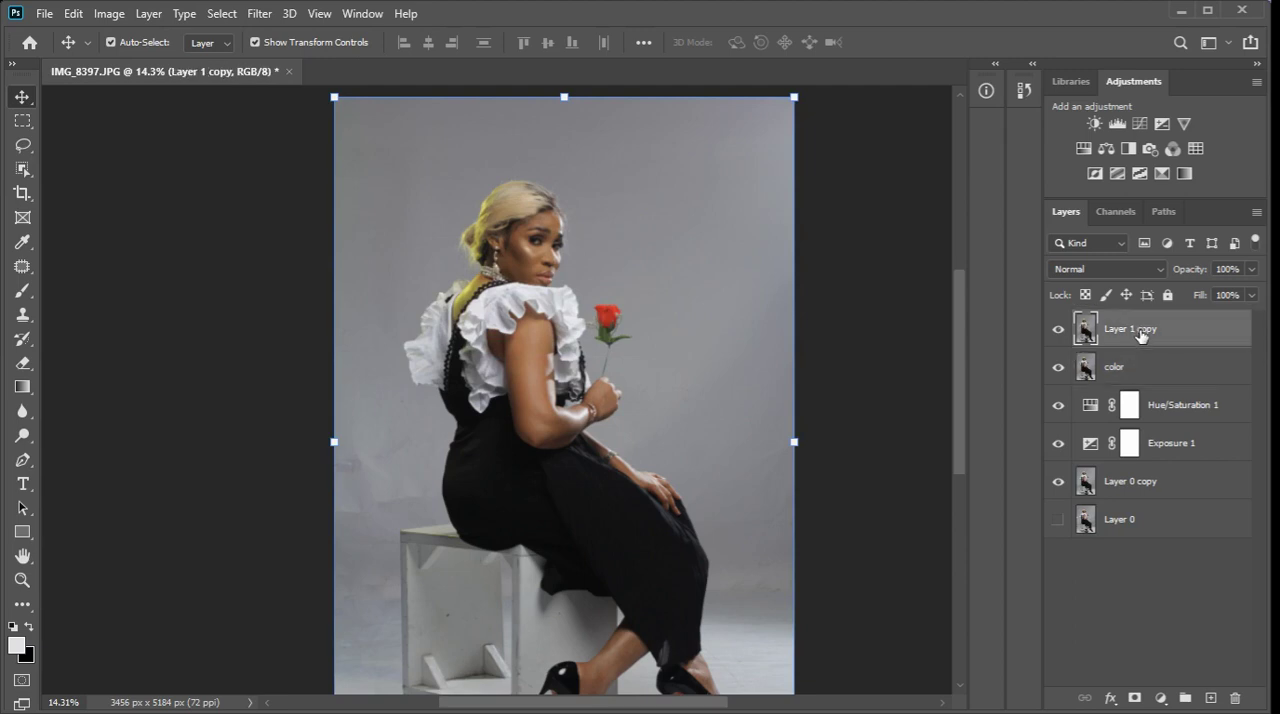
{"action": "double_click", "coordinate": [1141, 335]}
{"action": "type", "text": "texture"}
{"action": "key", "text": "Return"}
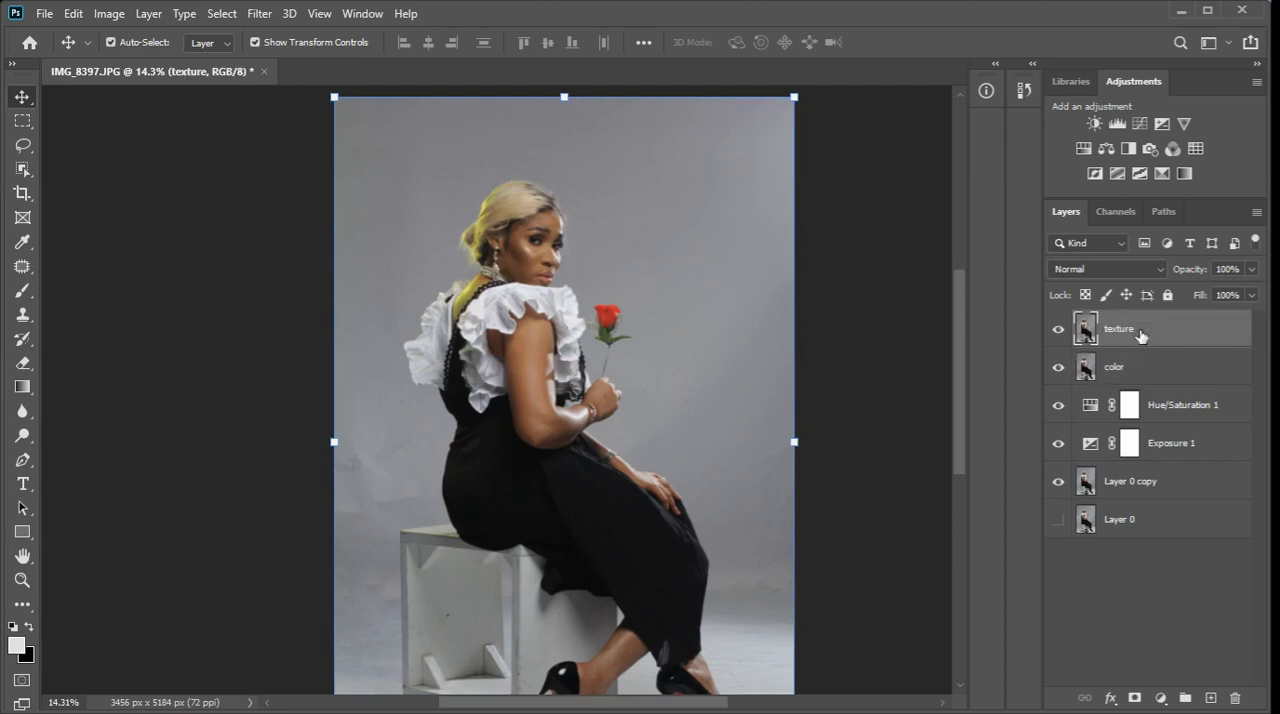
Hide the texture layer and apply a Gaussian Blur with a 3.3-pixel radius to the color layer.
{"action": "left_click", "coordinate": [1058, 329]}
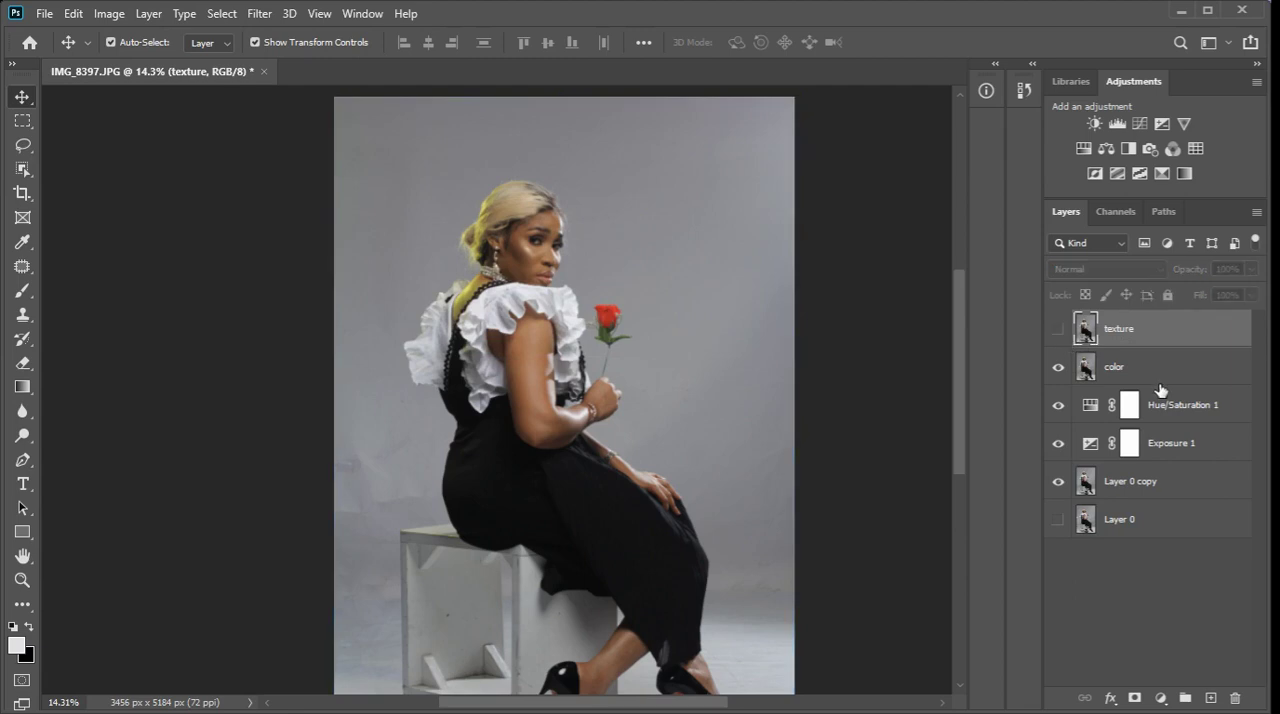
{"action": "left_click", "coordinate": [1160, 377]}
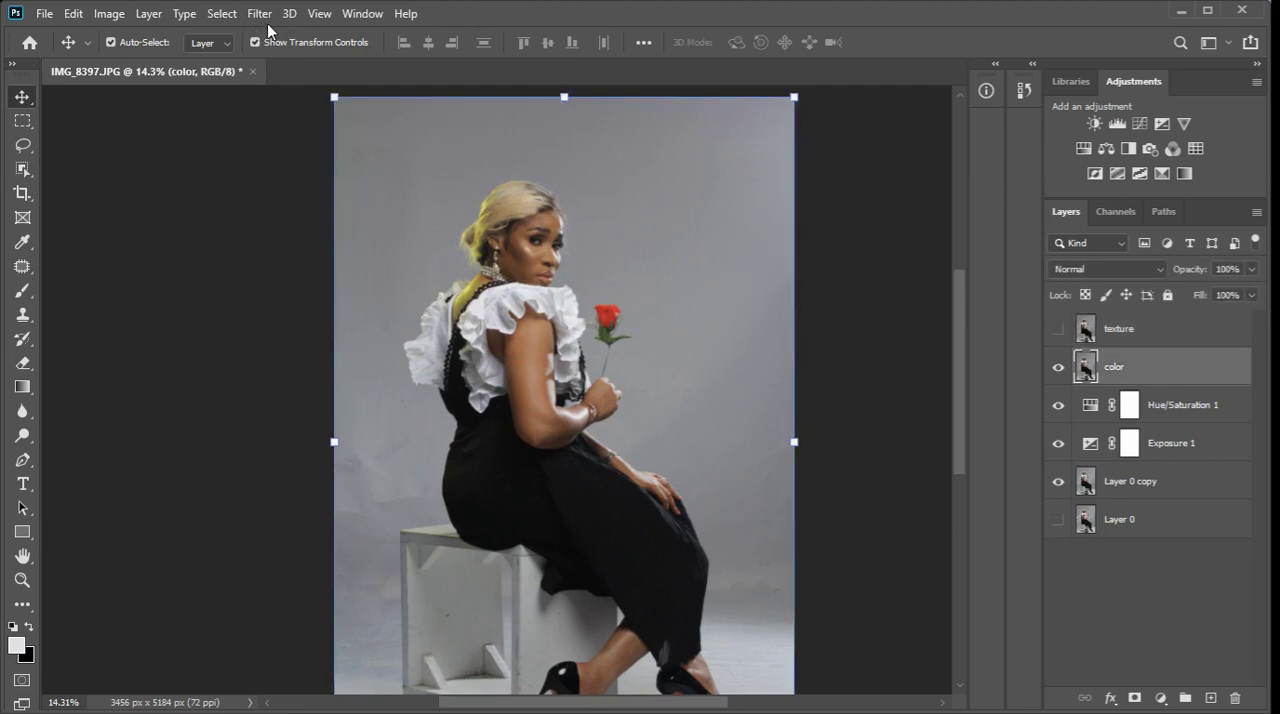
{"action": "left_click", "coordinate": [260, 15]}
{"action": "mouse_move", "coordinate": [289, 222]}
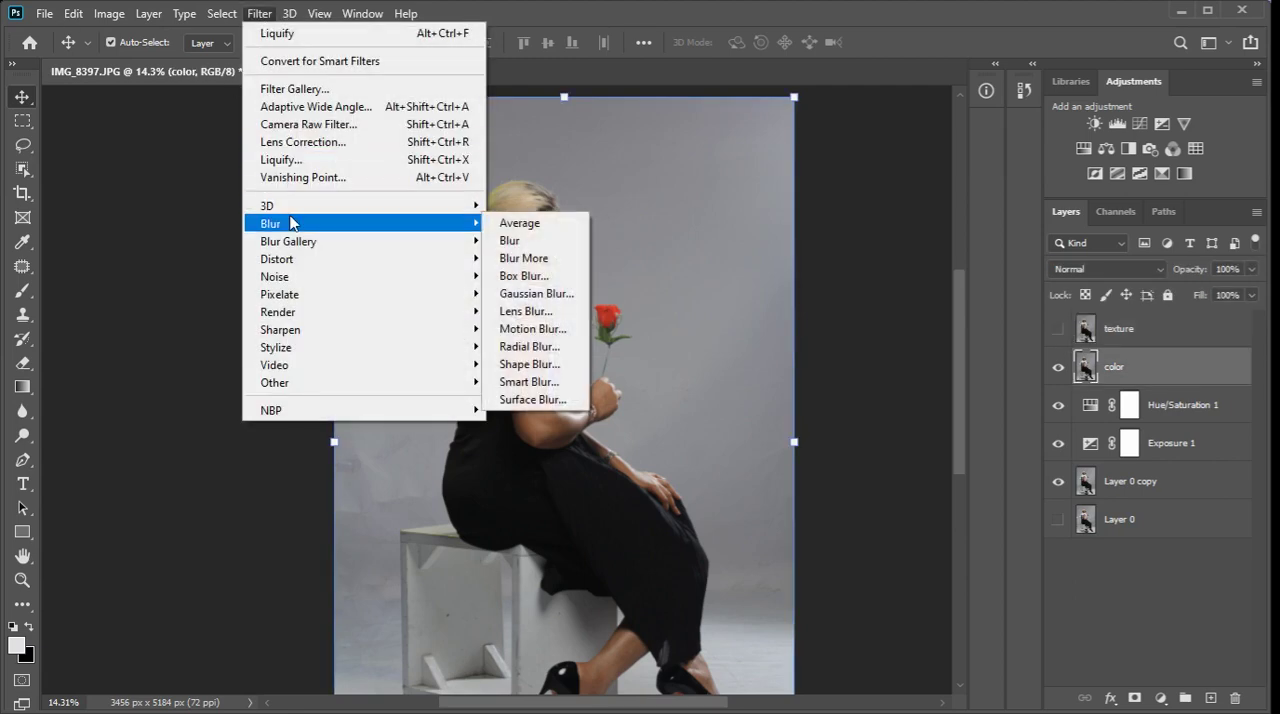
{"action": "left_click", "coordinate": [540, 297]}
{"action": "left_click_drag", "start_coordinate": [908, 441], "coordinate": [820, 441]}
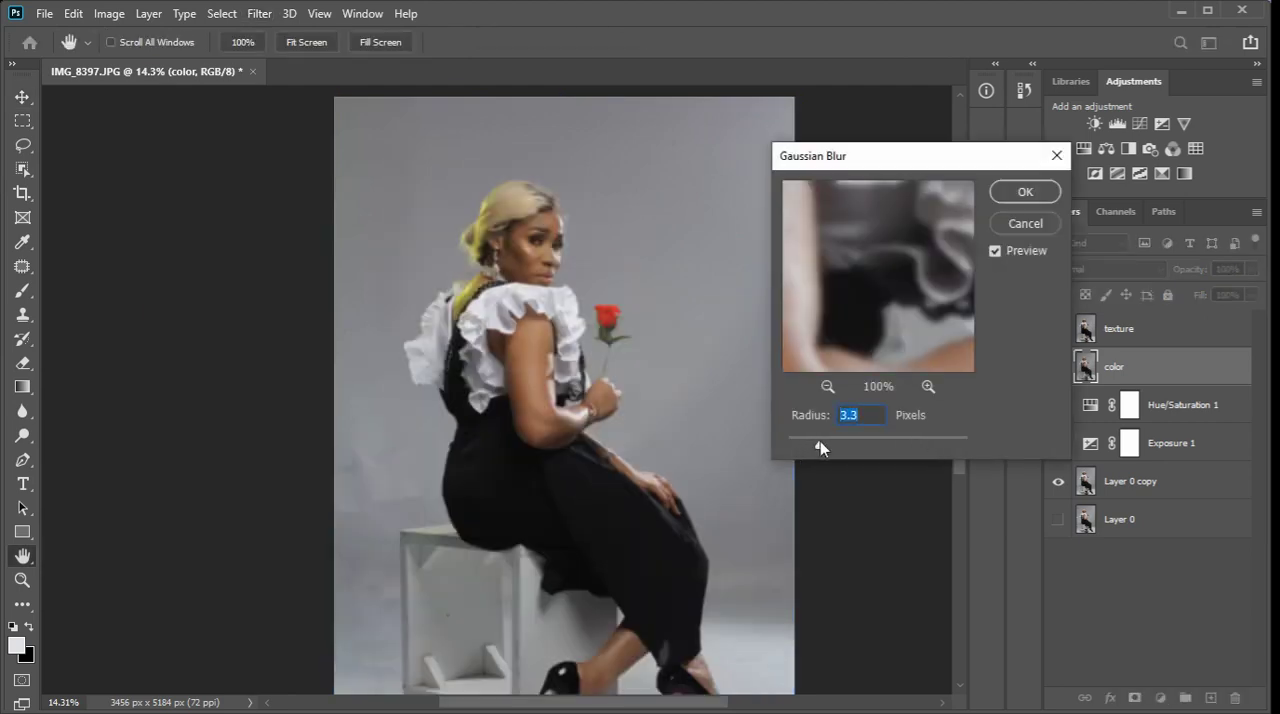
{"action": "left_click", "coordinate": [1027, 193]}
{"action": "key", "text": "v"}
Select the texture layer, compare it with the blurred color layer, and leave it visible.
{"action": "left_click", "coordinate": [1079, 335]}
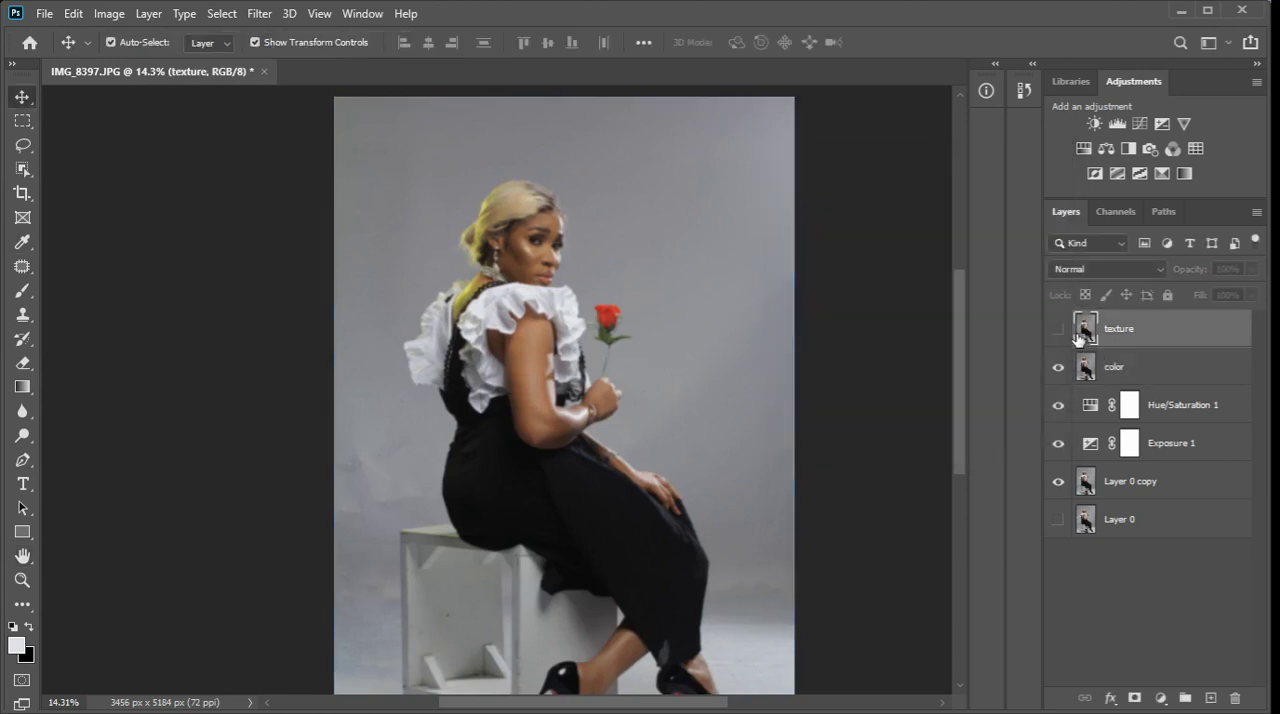
{"action": "left_click", "coordinate": [1066, 335]}
{"action": "left_click", "coordinate": [1066, 335]}
{"action": "left_click", "coordinate": [1067, 335]}
{"action": "left_click", "coordinate": [1066, 335]}
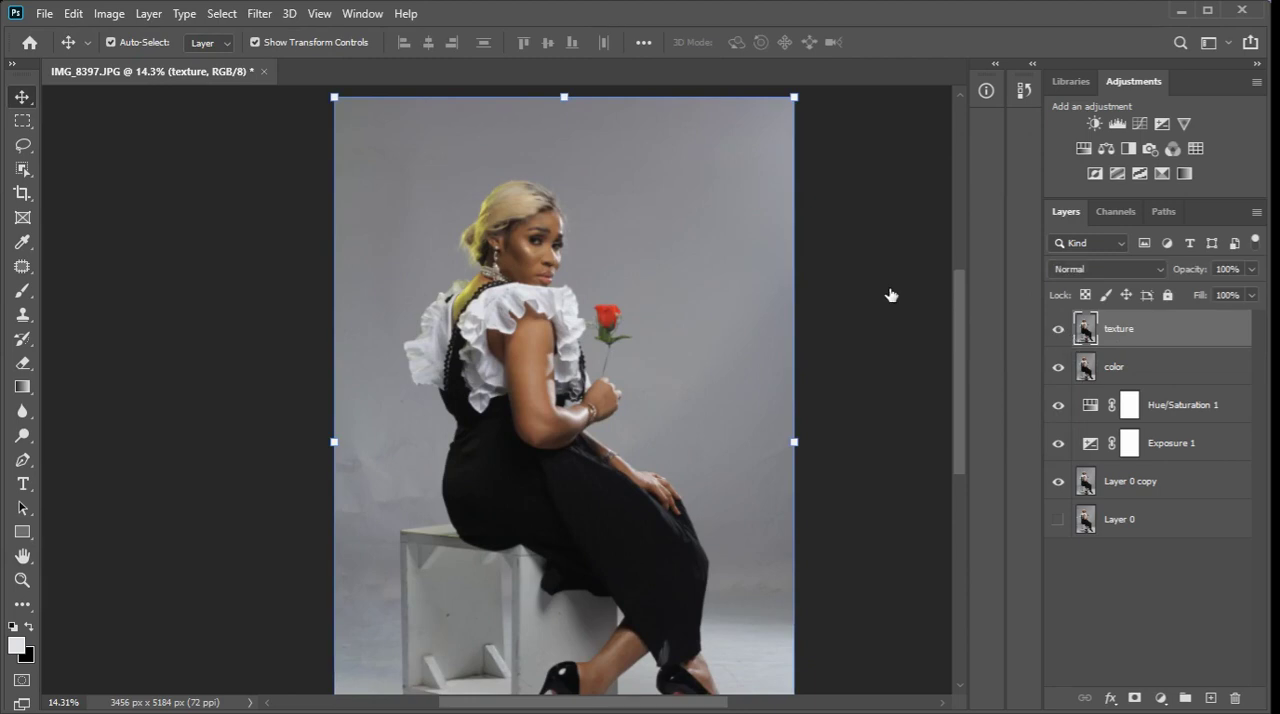
Use Apply Image on the texture layer with the color layer, Subtract blending, scale 2 and offset 128, and set its blend mode to Linear Light.
{"action": "left_click", "coordinate": [112, 22]}
{"action": "left_click", "coordinate": [142, 287]}
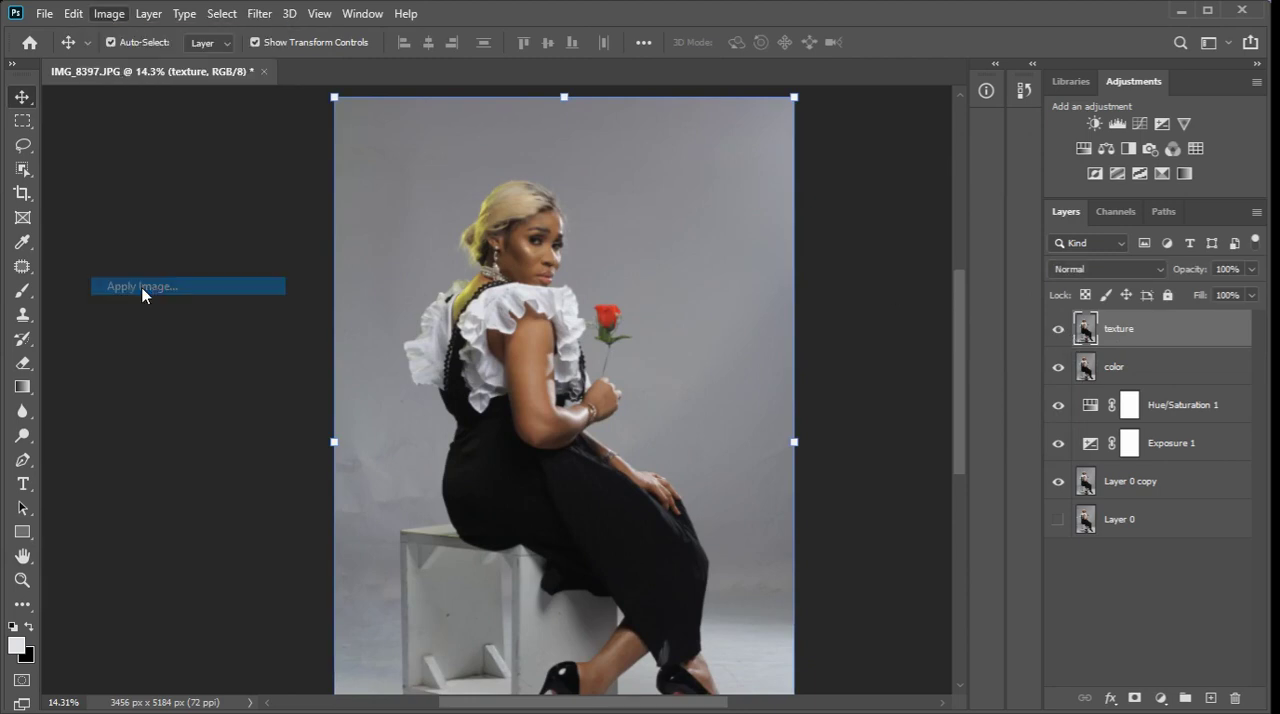
{"action": "left_click_drag", "start_coordinate": [592, 136], "coordinate": [868, 128]}
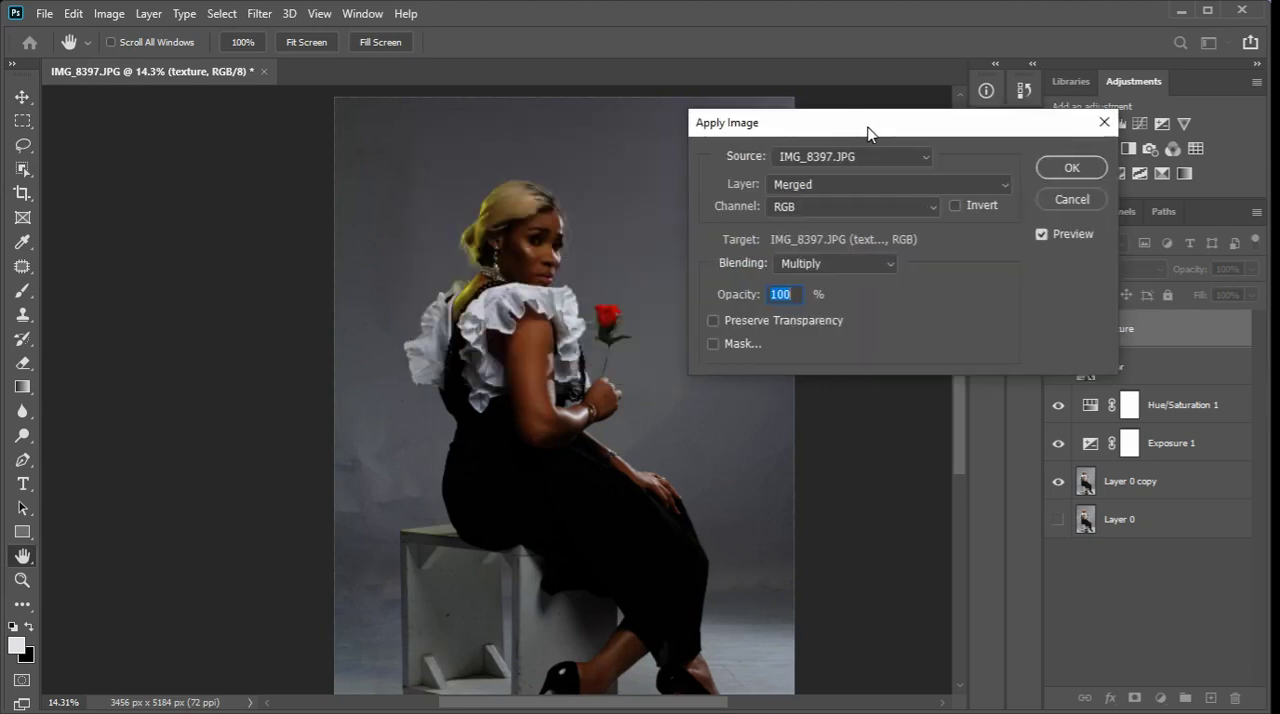
{"action": "left_click", "coordinate": [824, 188]}
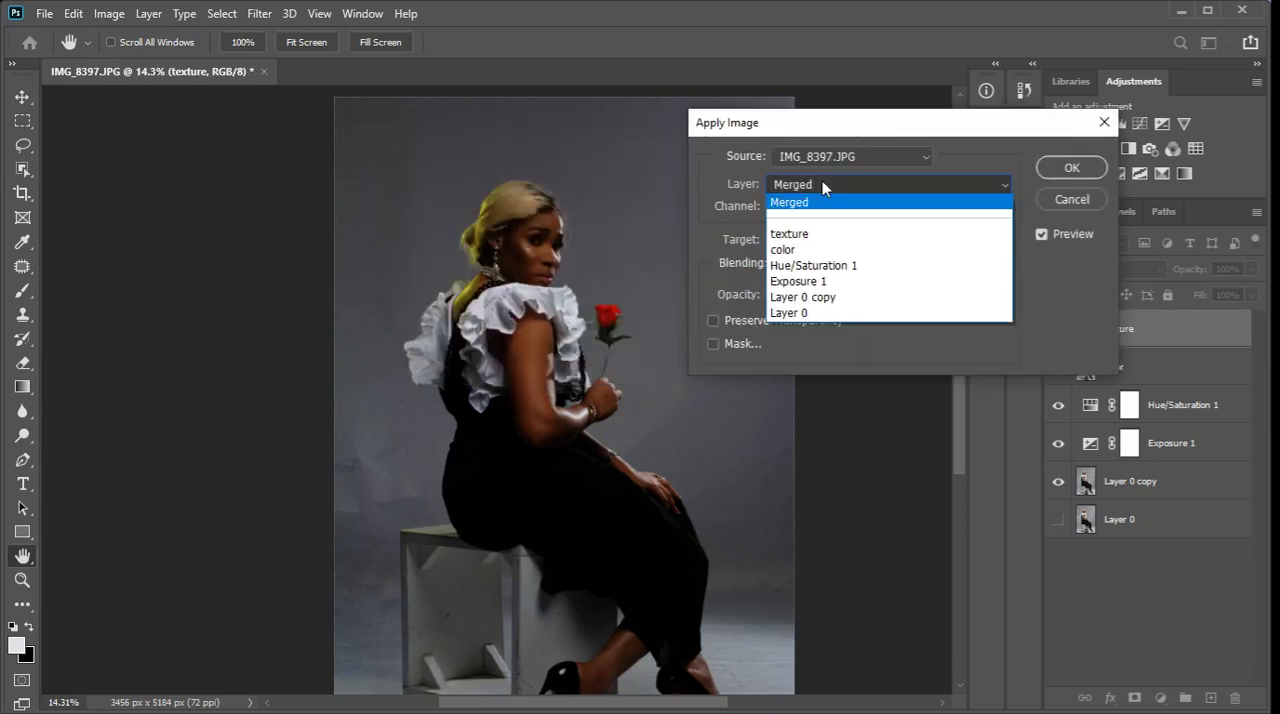
{"action": "left_click", "coordinate": [813, 250]}
{"action": "left_click", "coordinate": [828, 265]}
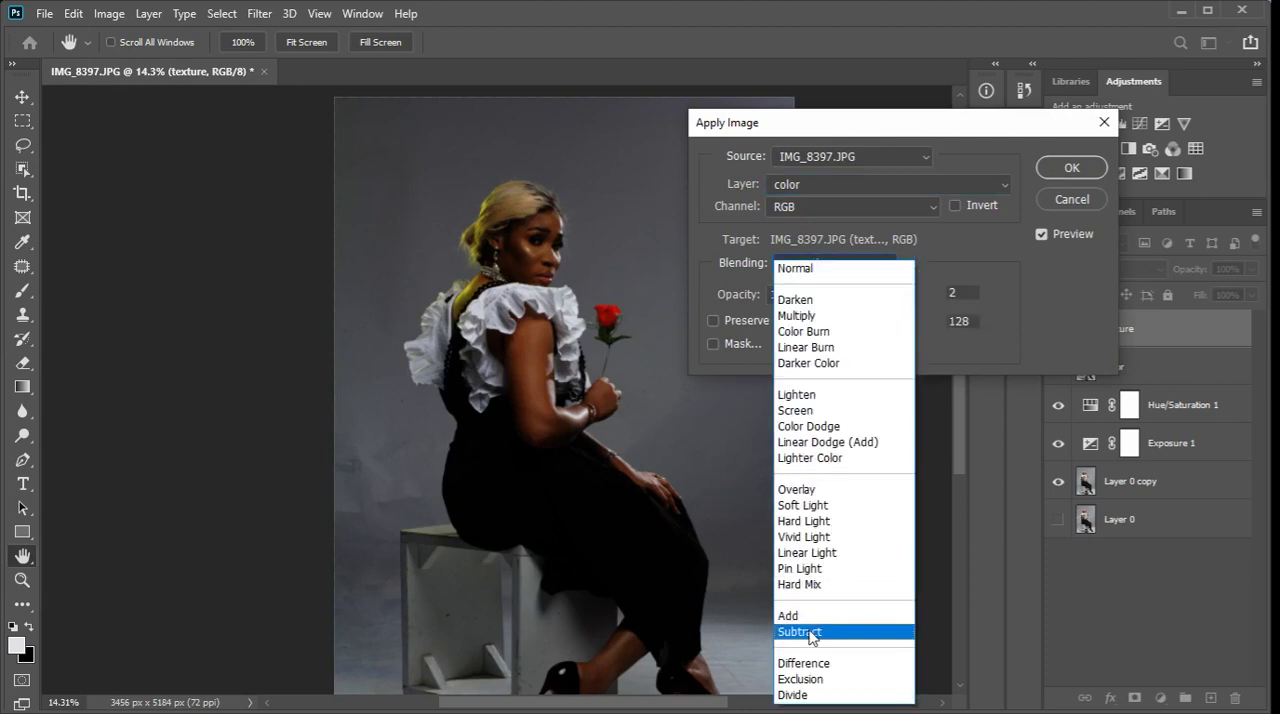
{"action": "left_click", "coordinate": [812, 631]}
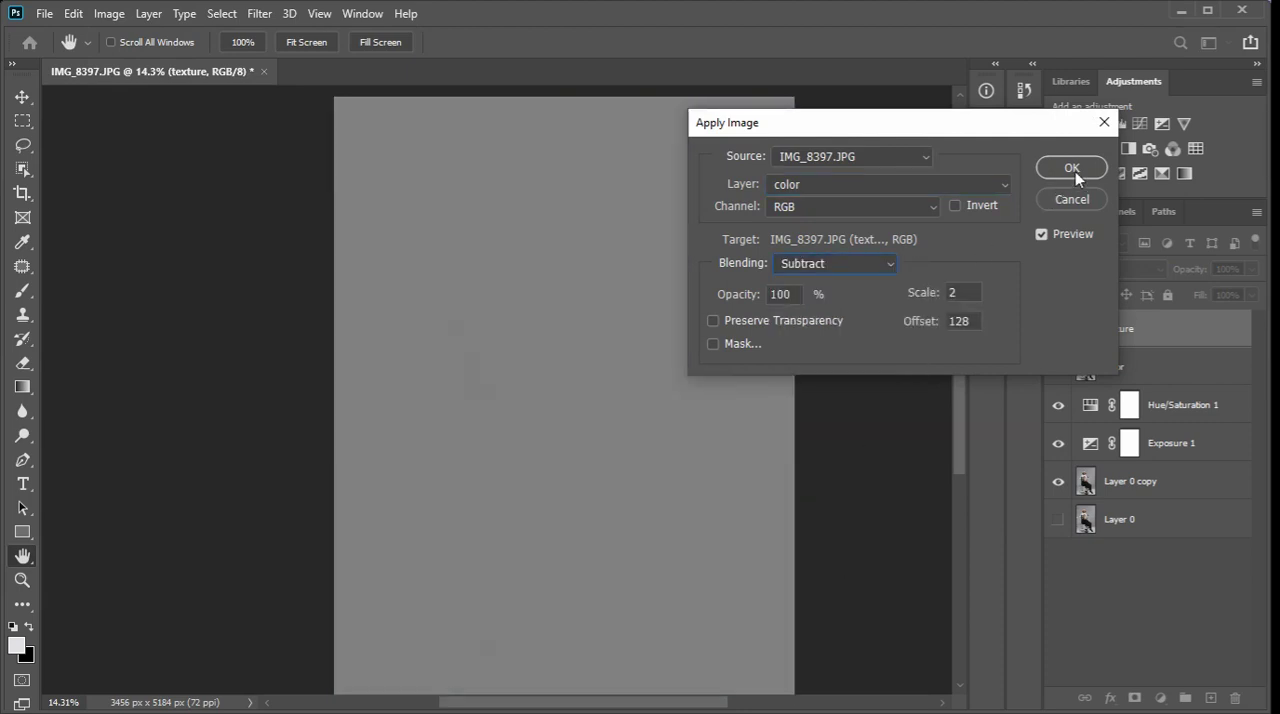
{"action": "left_click", "coordinate": [1073, 169]}
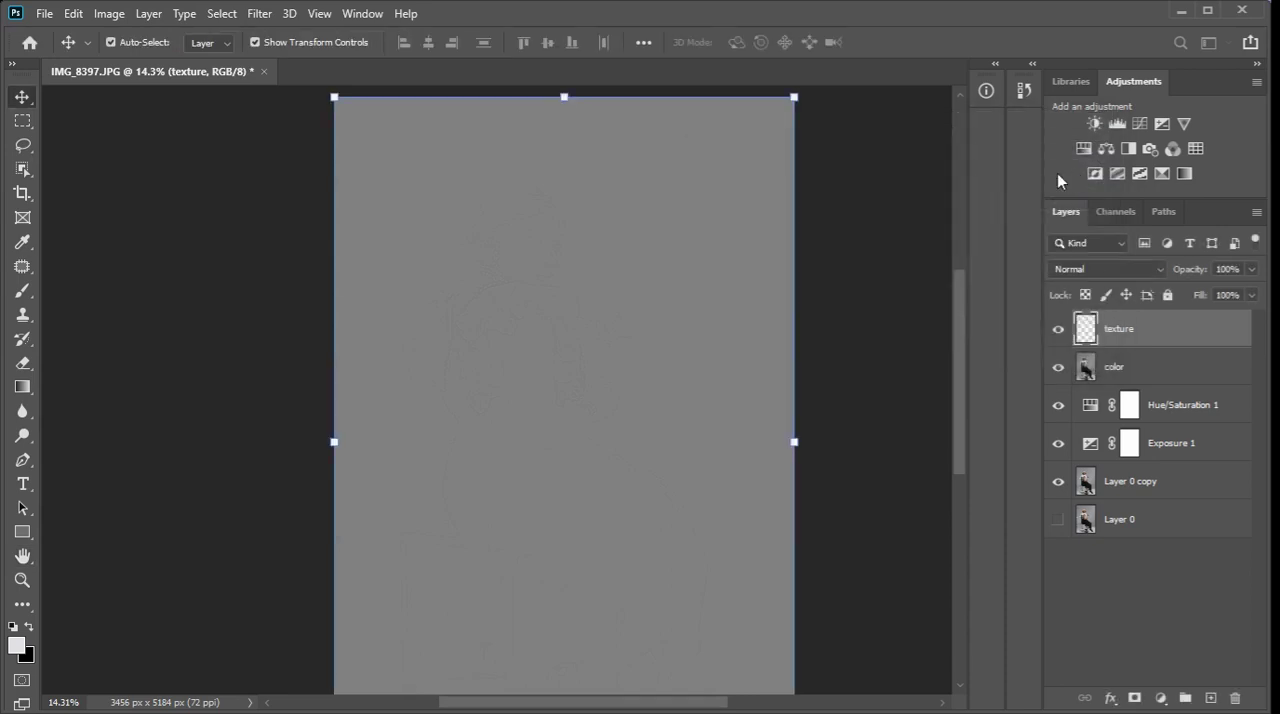
{"action": "left_click", "coordinate": [1108, 270]}
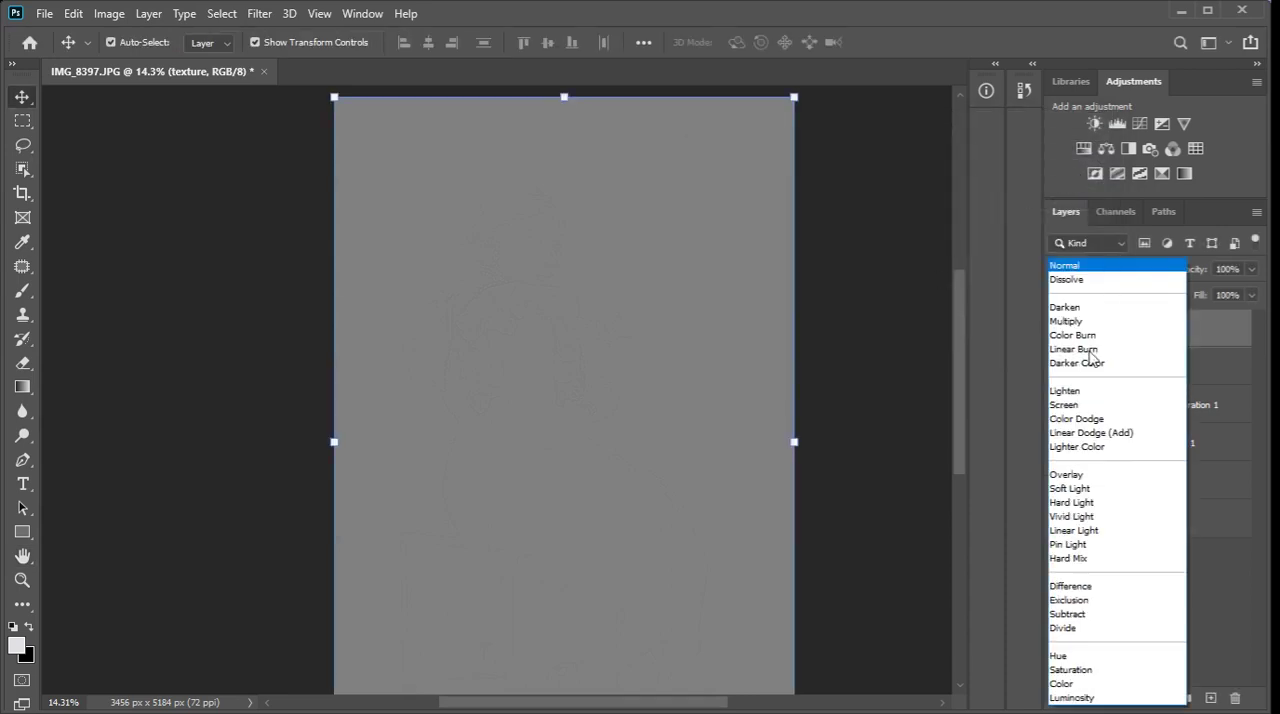
{"action": "left_click", "coordinate": [1091, 531]}
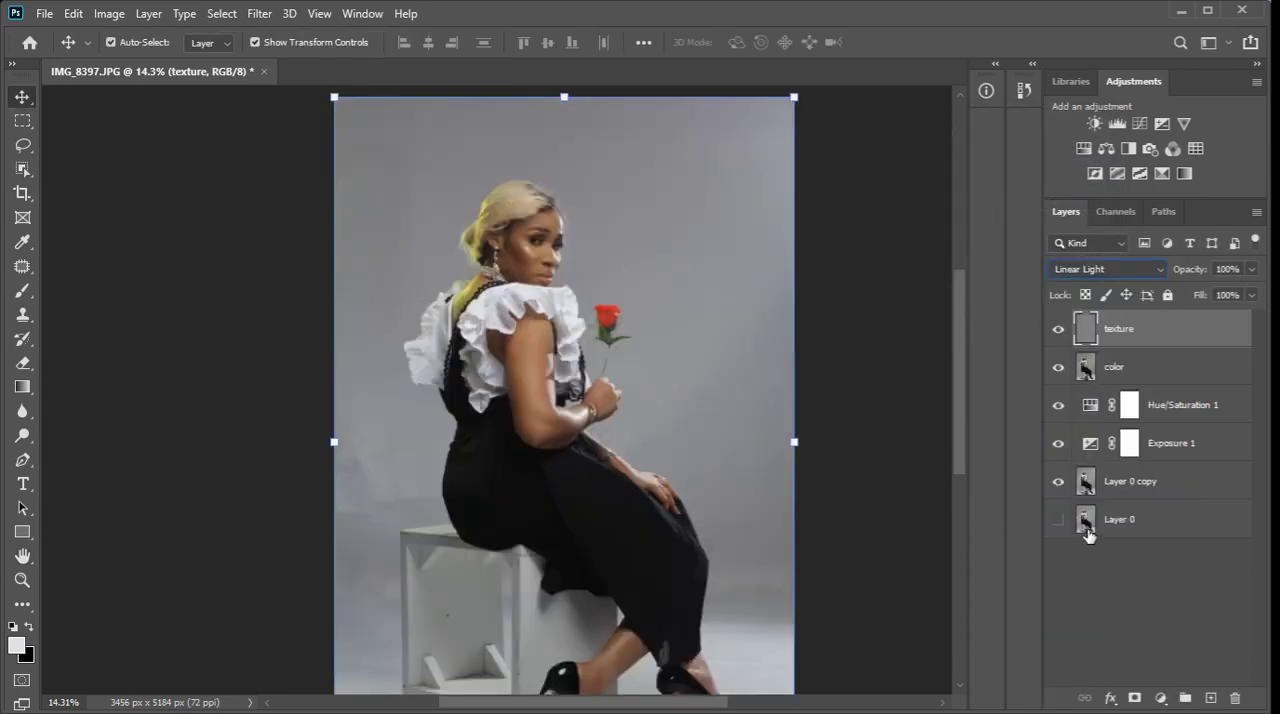
Smooth the skin on the face on the color layer with the Mixer Brush, using brush sizes of about 50 to 70 px.
{"action": "left_click", "coordinate": [1151, 366]}
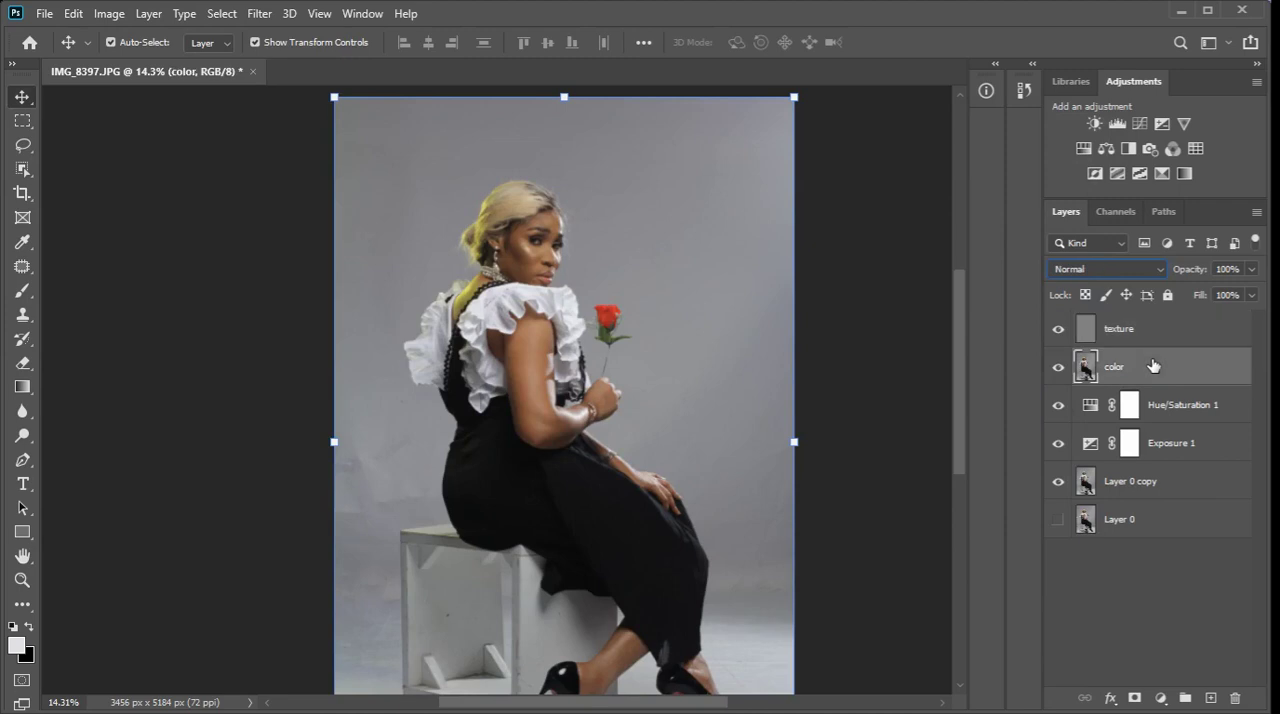
{"action": "left_click", "coordinate": [18, 291]}
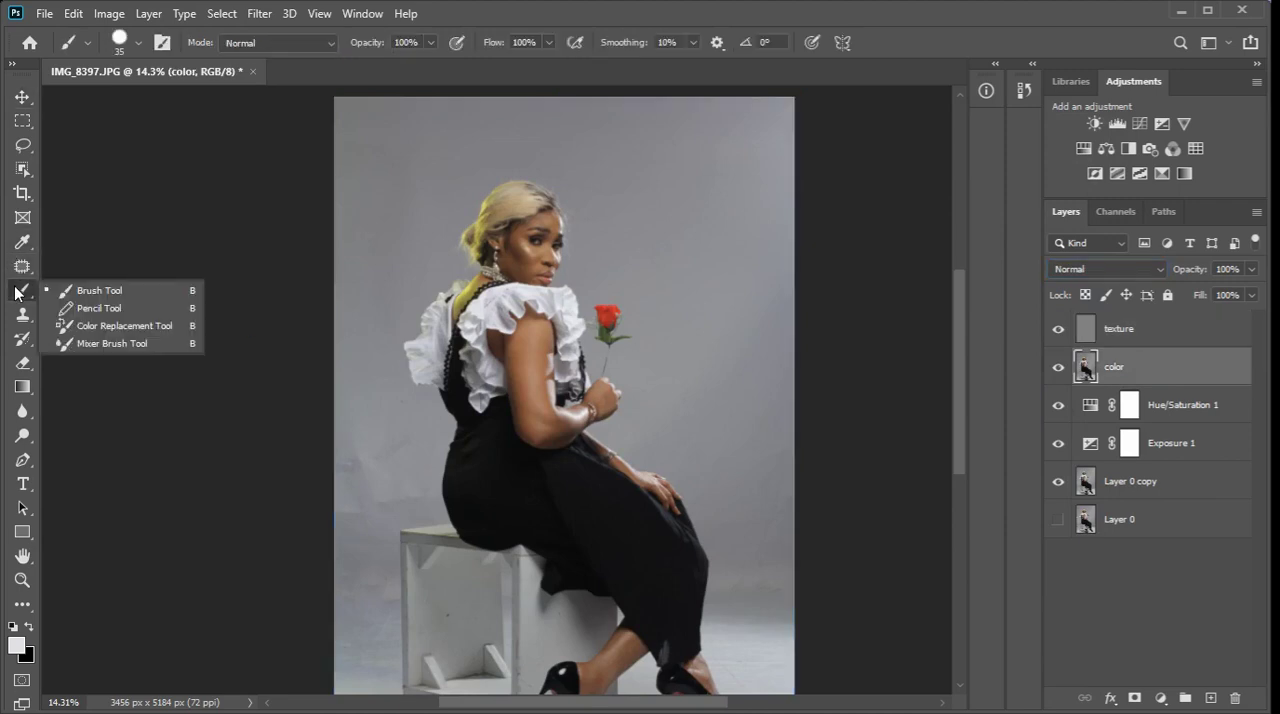
{"action": "left_click", "coordinate": [97, 343]}
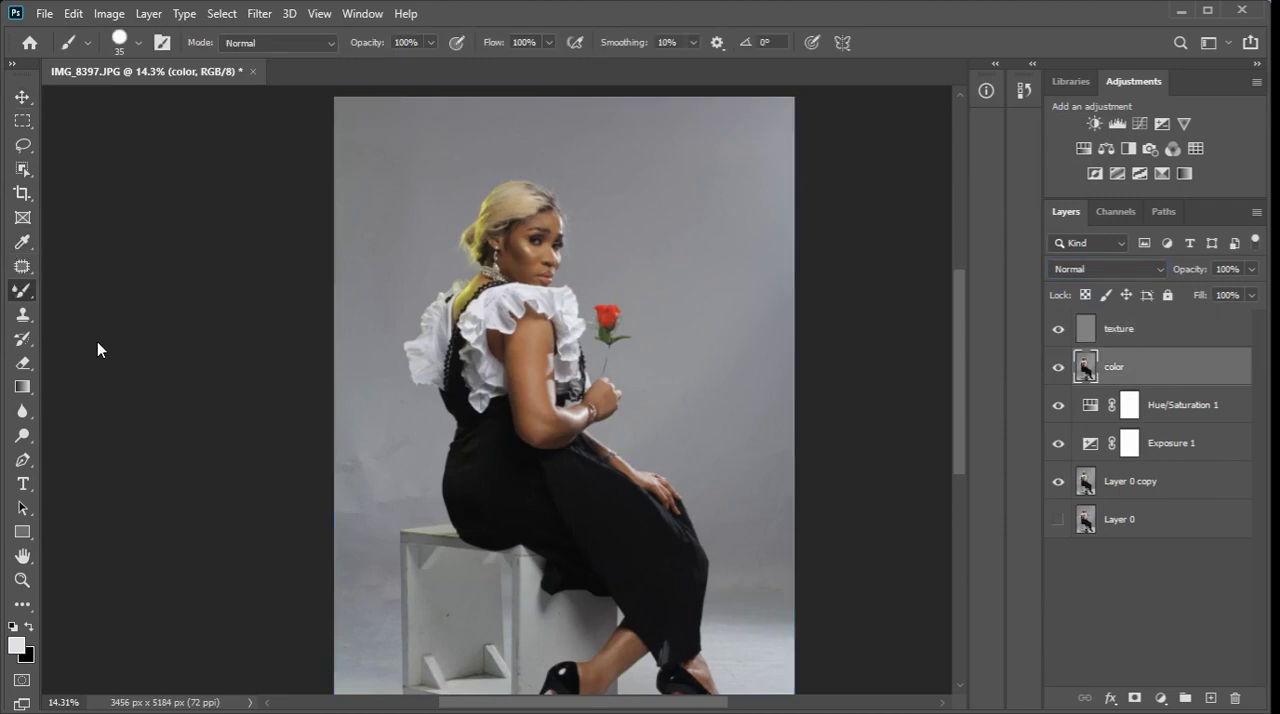
{"action": "scroll", "coordinate": [516, 231], "scroll_direction": "up", "scroll_amount": 8}
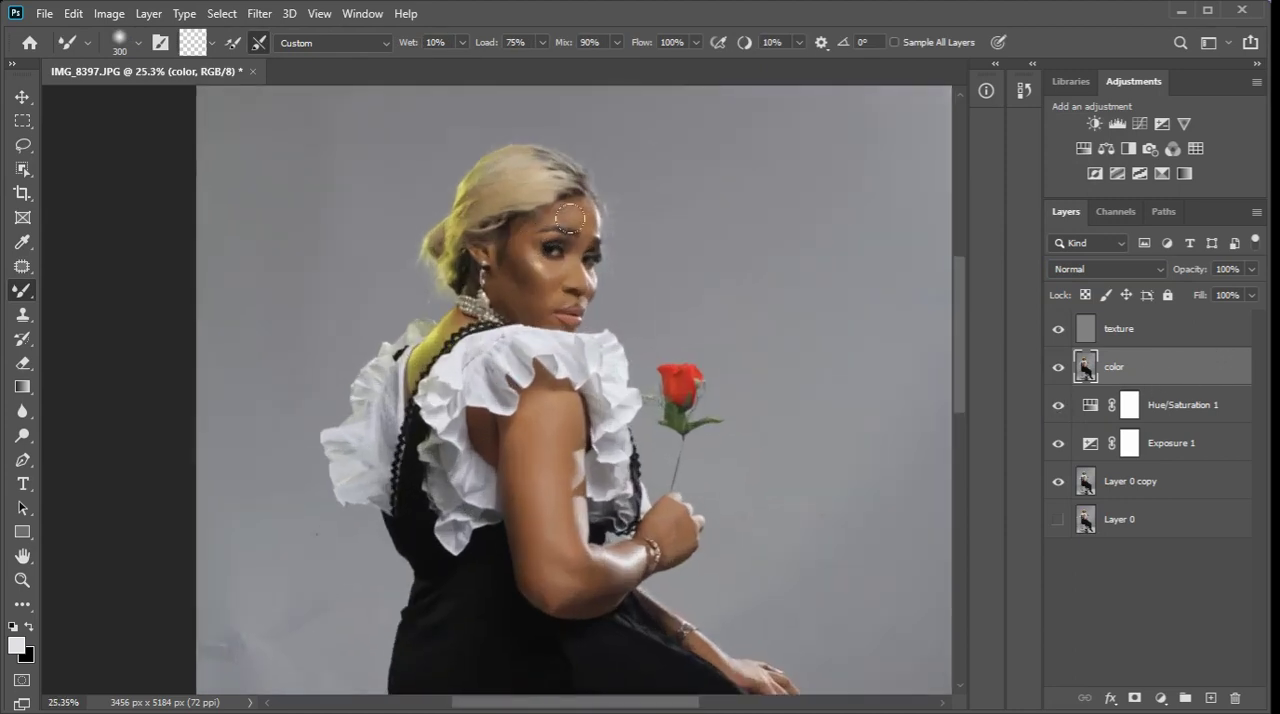
{"action": "key", "text": "["}
{"action": "key", "text": "["}
{"action": "key", "text": "["}
{"action": "key", "text": "["}
{"action": "key", "text": "["}
{"action": "key", "text": "["}
{"action": "key", "text": "["}
{"action": "key", "text": "["}
{"action": "key", "text": "["}
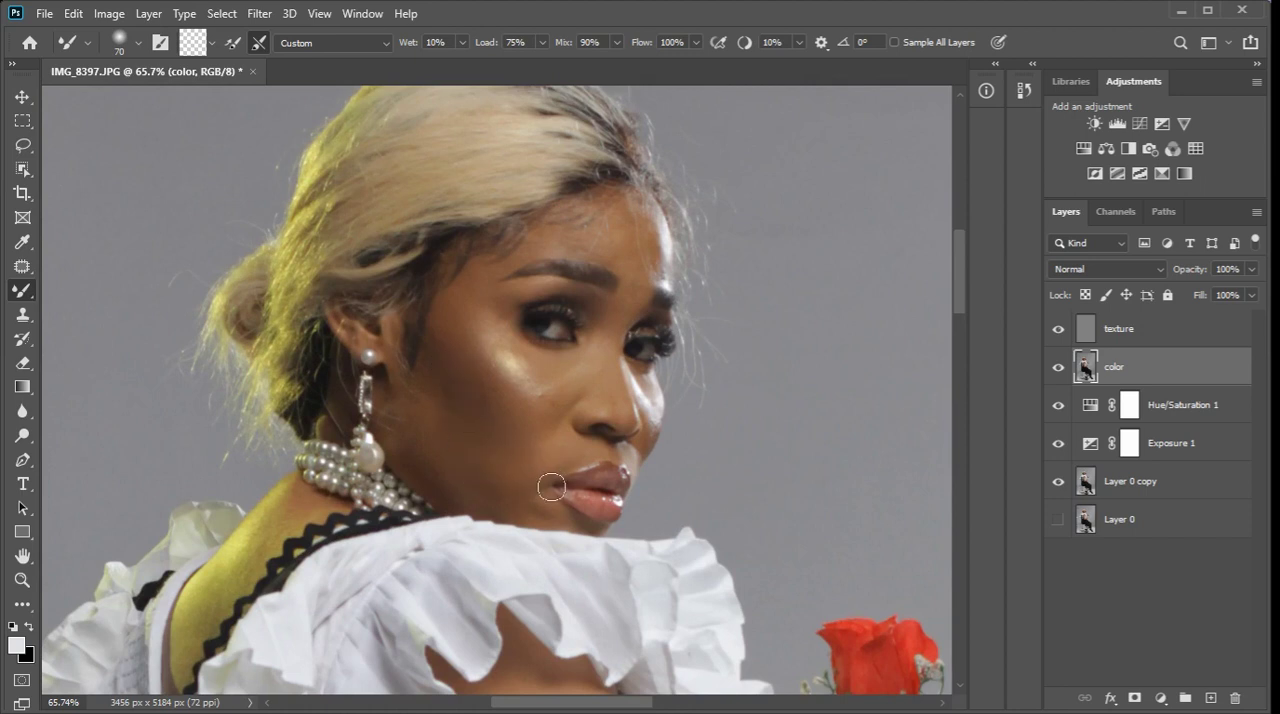
{"action": "left_click", "coordinate": [195, 44]}
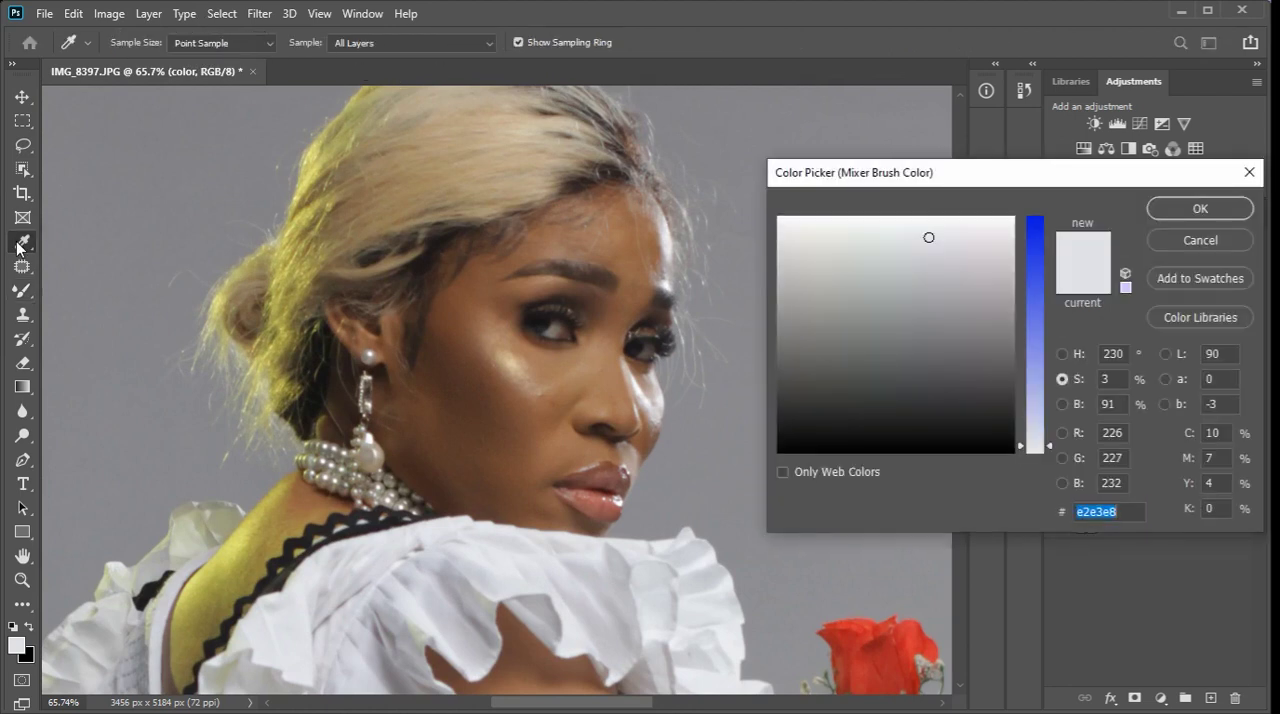
{"action": "left_click", "coordinate": [1180, 245]}
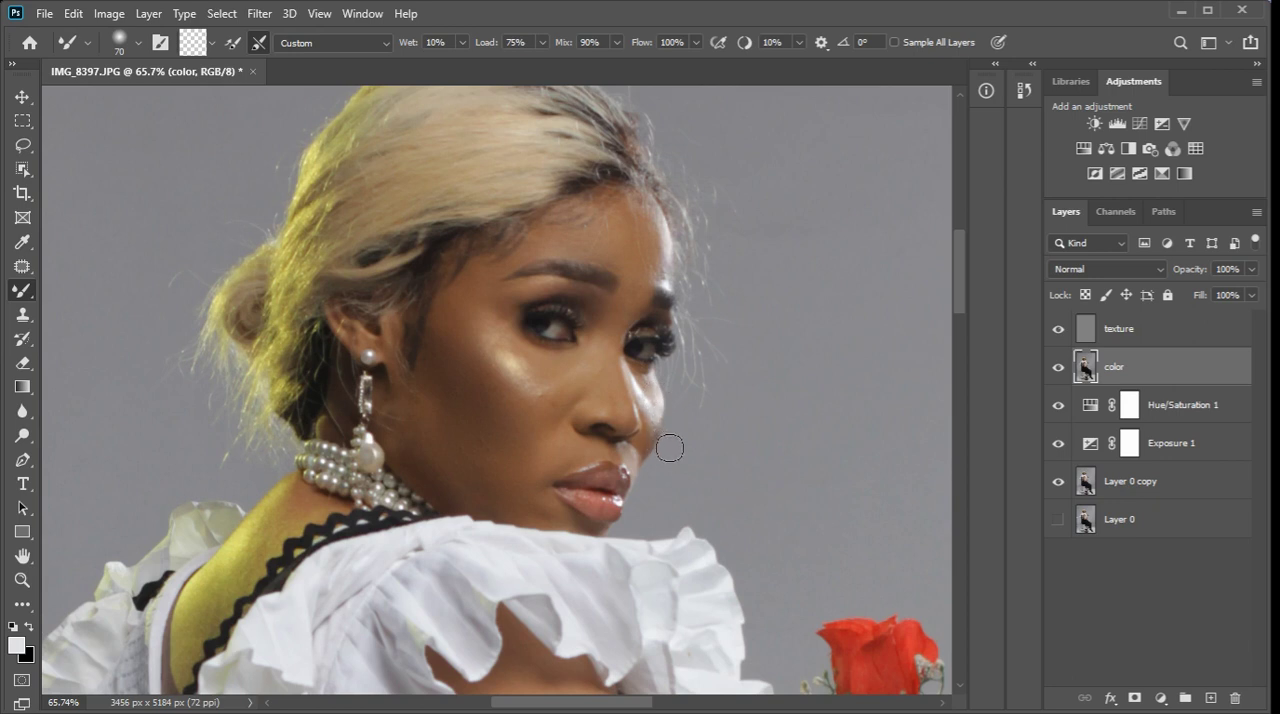
{"action": "key", "text": "bracketleft"}
{"action": "key", "text": "bracketleft"}
{"action": "key", "text": "bracketleft"}
{"action": "key", "text": "bracketright"}
{"action": "key", "text": "bracketright"}
{"action": "key", "text": "bracketright"}
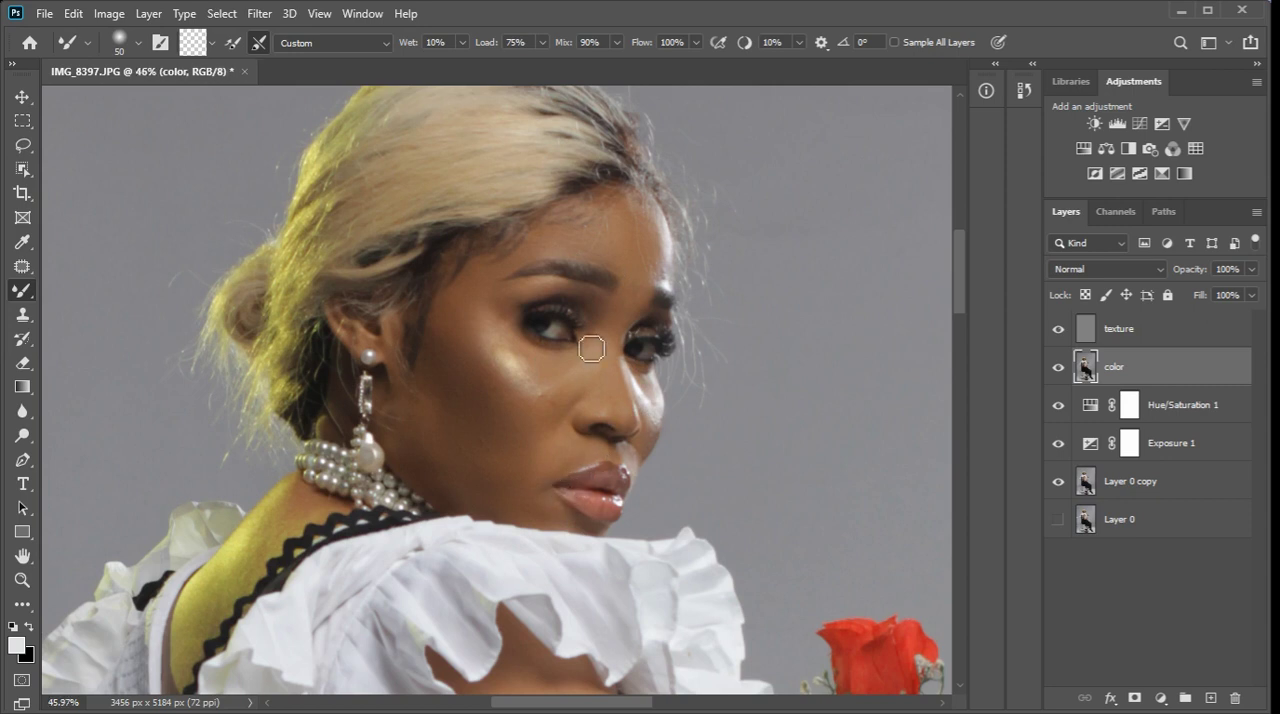
Blend the skin tones on the arm and hand on the color layer with the Mixer Brush at 100 px.
{"action": "scroll", "coordinate": [565, 300], "scroll_direction": "down", "scroll_amount": 5}
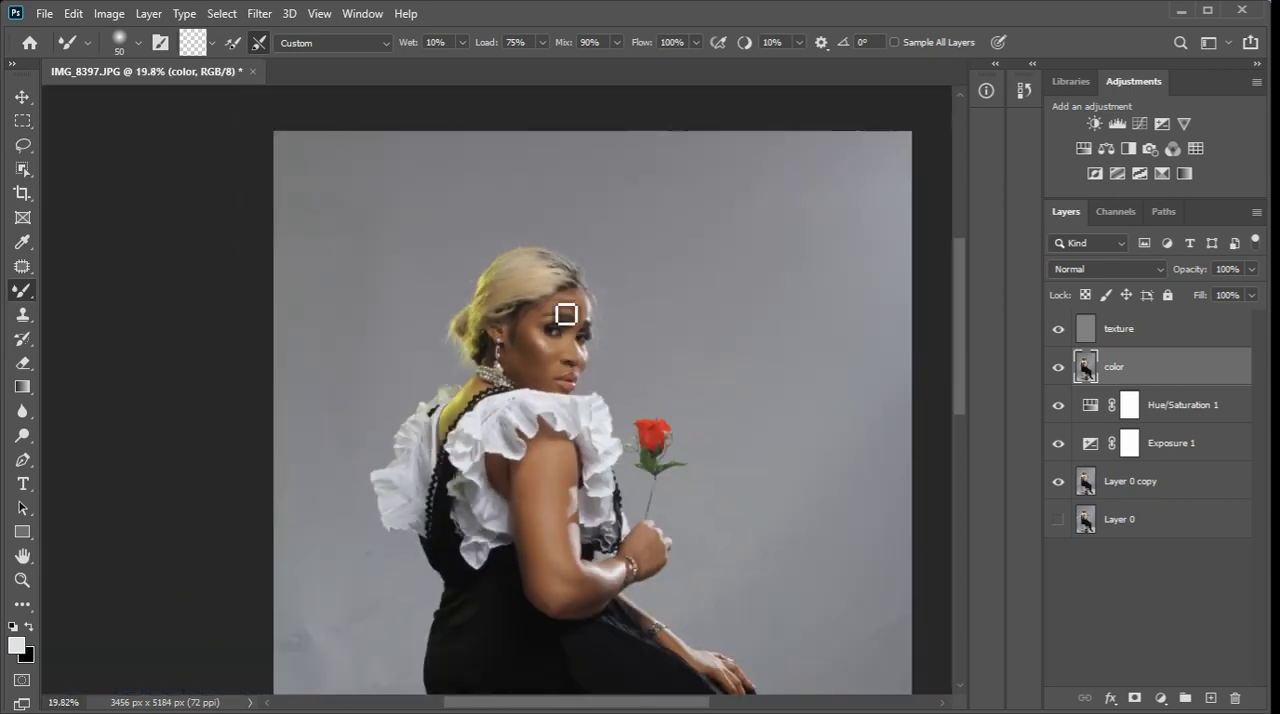
{"action": "scroll", "coordinate": [569, 520], "scroll_direction": "down", "scroll_amount": 2}
{"action": "scroll", "coordinate": [580, 414], "scroll_direction": "up", "scroll_amount": 5}
{"action": "key", "text": "bracketright"}
{"action": "key", "text": "bracketright"}
{"action": "key", "text": "bracketright"}
{"action": "key", "text": "bracketright"}
{"action": "key", "text": "bracketright"}
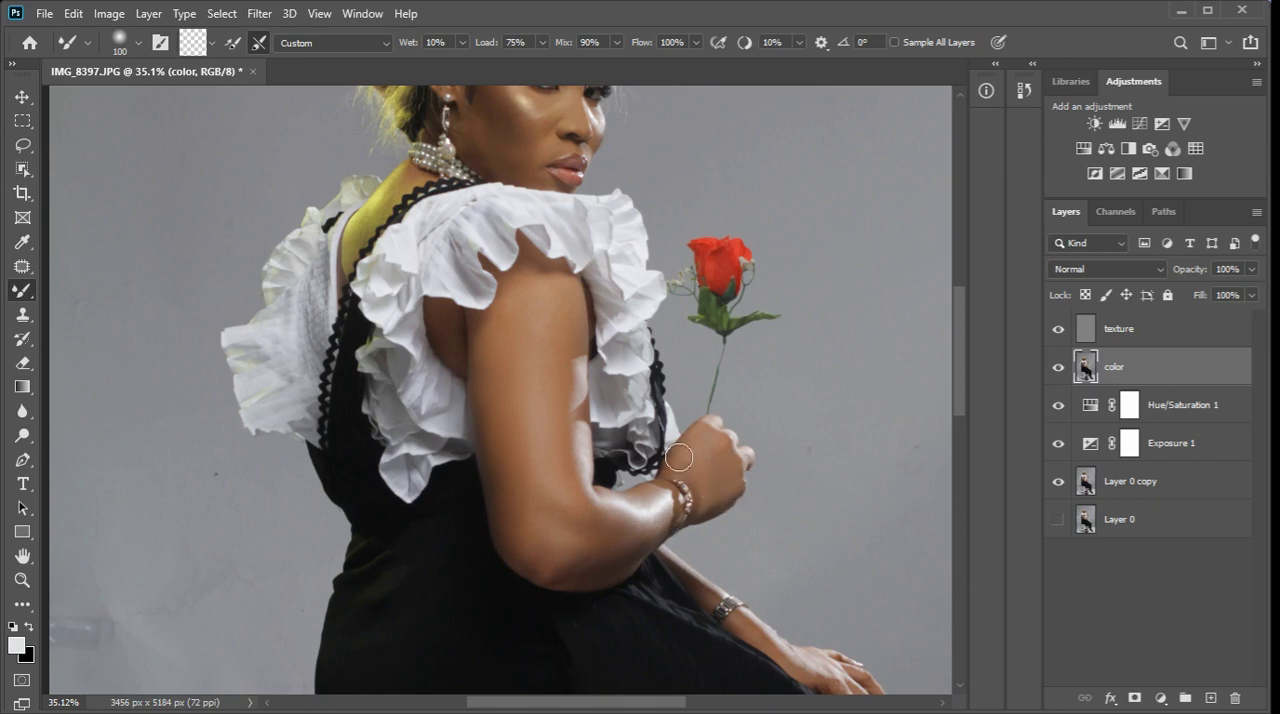
{"action": "scroll", "coordinate": [680, 460], "scroll_direction": "down", "scroll_amount": 3}
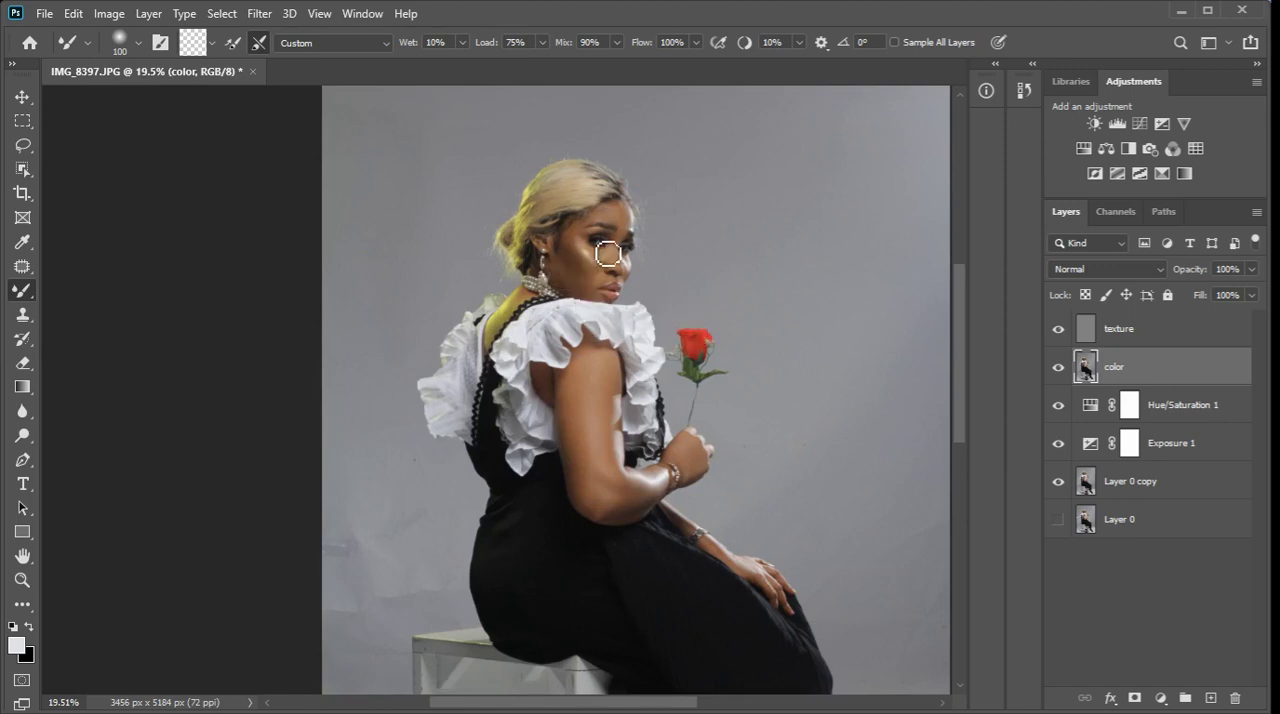
Clean up skin texture on the cheeks and beside the nose on the texture layer with a 45 px Clone Stamp.
{"action": "left_click", "coordinate": [1148, 343]}
{"action": "scroll", "coordinate": [615, 205], "scroll_direction": "up", "scroll_amount": 5}
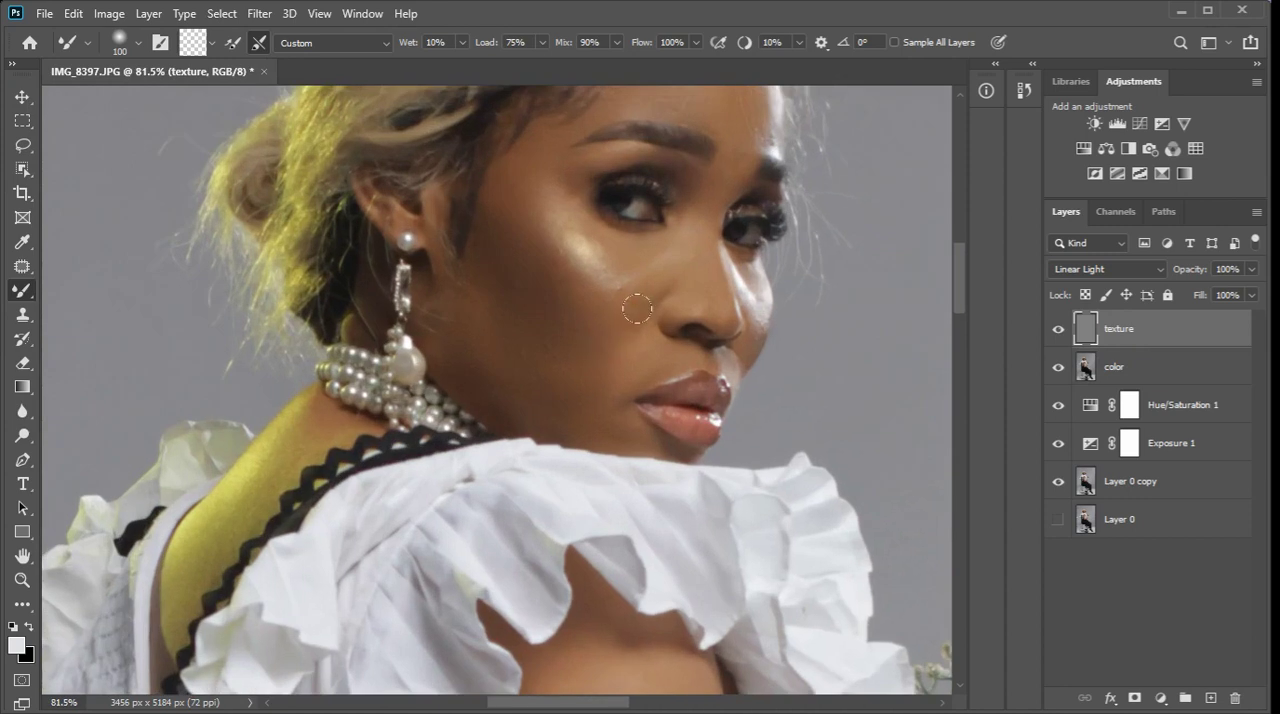
{"action": "key", "text": "bracketleft"}
{"action": "left_click", "coordinate": [22, 314]}
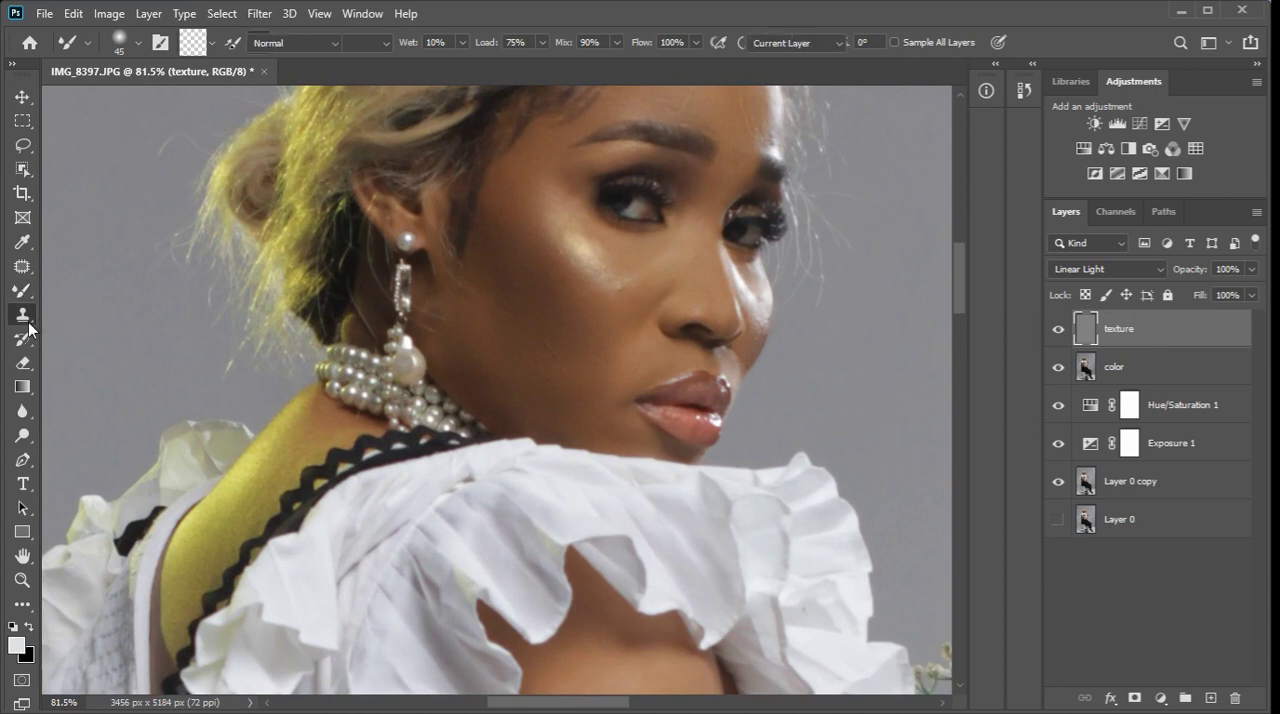
{"action": "key", "text": "bracketleft"}
{"action": "key", "text": "bracketleft"}
{"action": "key", "text": "bracketleft"}
{"action": "key", "text": "bracketleft"}
{"action": "key", "text": "bracketleft"}
{"action": "key", "text": "bracketleft"}
{"action": "key", "text": "bracketleft"}
{"action": "key", "text": "bracketleft"}
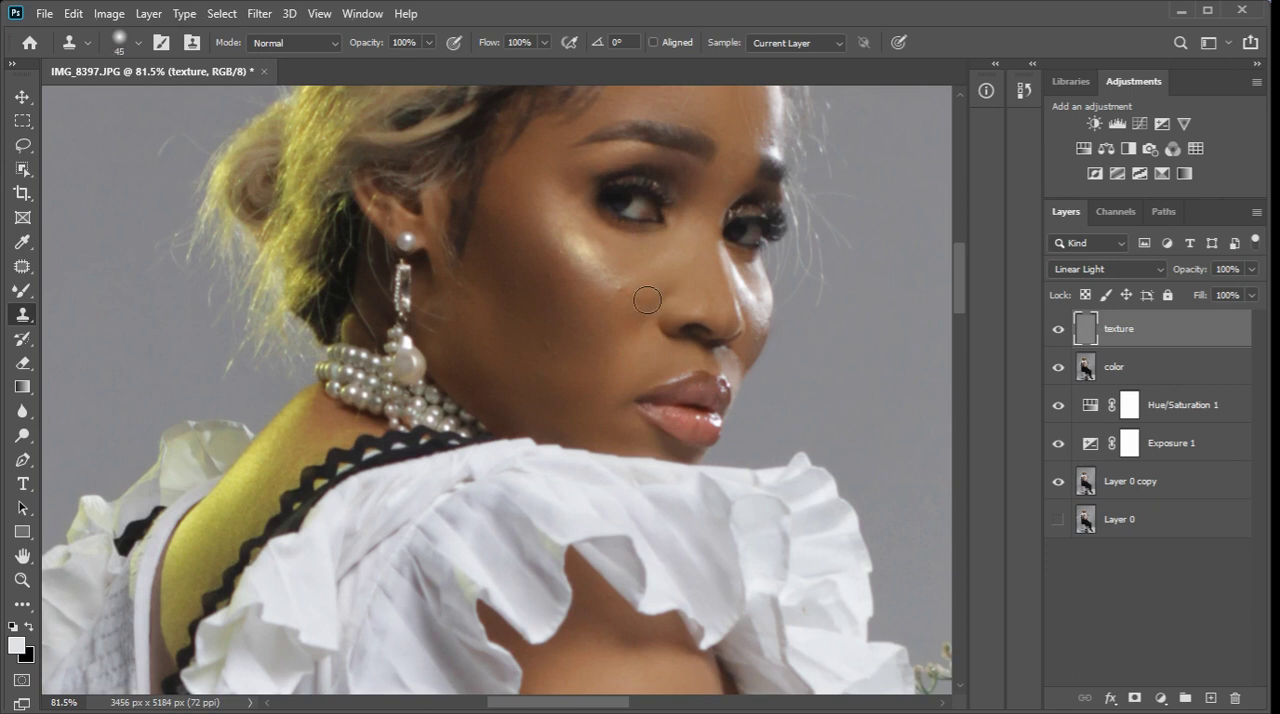
{"action": "left_click", "coordinate": [622, 292]}
{"action": "left_click", "coordinate": [492, 275]}
{"action": "left_click", "coordinate": [507, 275]}
{"action": "left_click", "coordinate": [534, 306]}
{"action": "left_click", "coordinate": [656, 260]}
{"action": "left_click", "coordinate": [615, 355]}
{"action": "scroll", "coordinate": [624, 266], "scroll_direction": "down", "scroll_amount": 3}
{"action": "scroll", "coordinate": [625, 264], "scroll_direction": "down", "scroll_amount": 2}
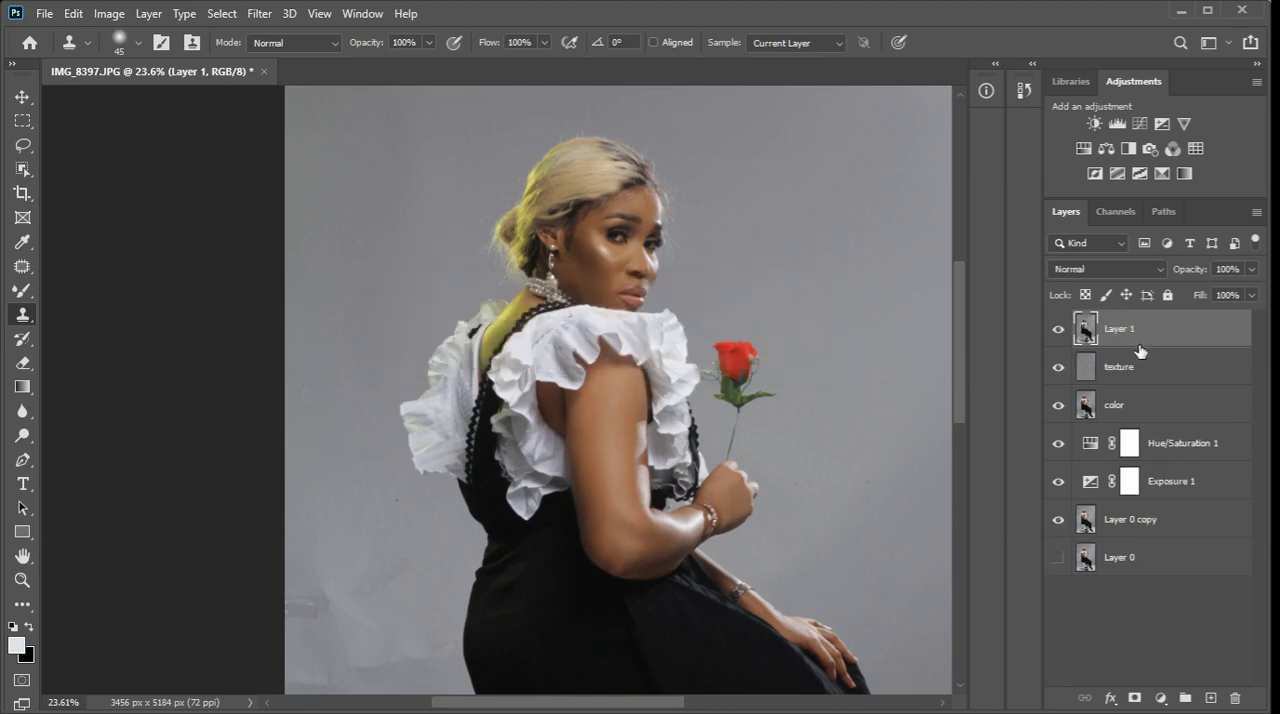
Undo the stamped Layer 1 and smooth the backdrop on the color layer with the Mixer Brush at 300 px.
{"action": "key", "text": "ctrl+z"}
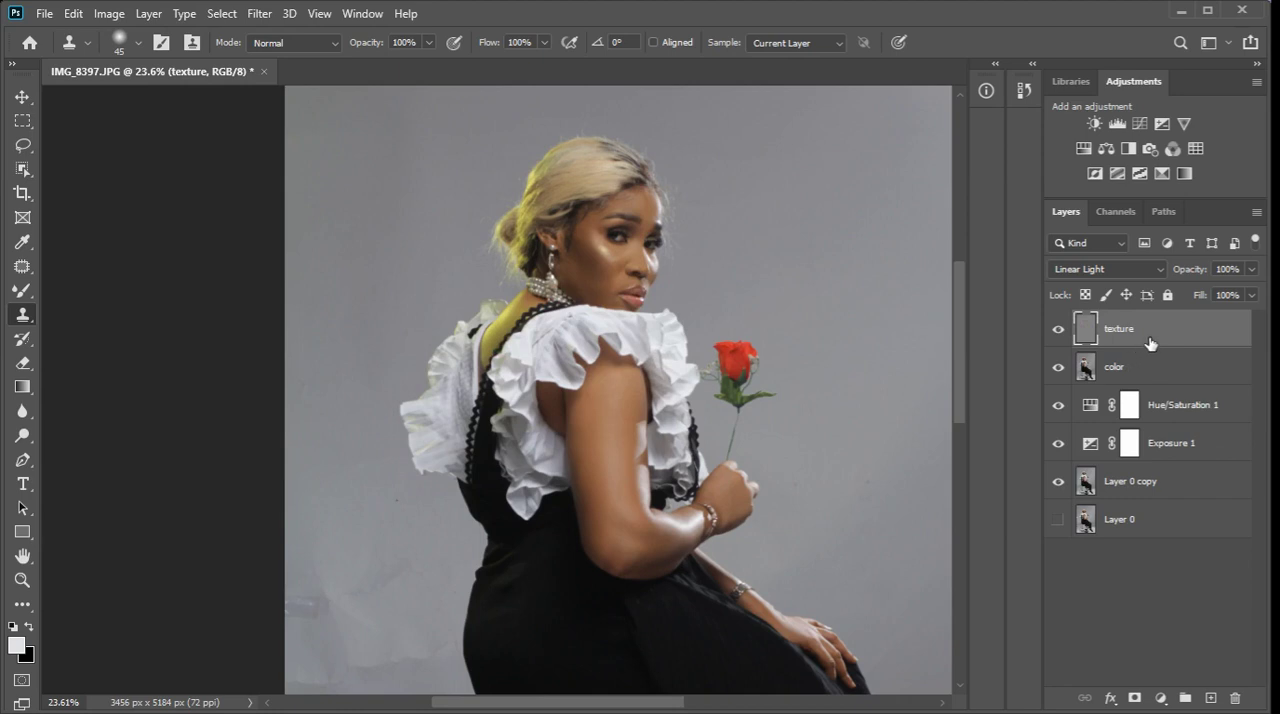
{"action": "left_click", "coordinate": [1138, 370]}
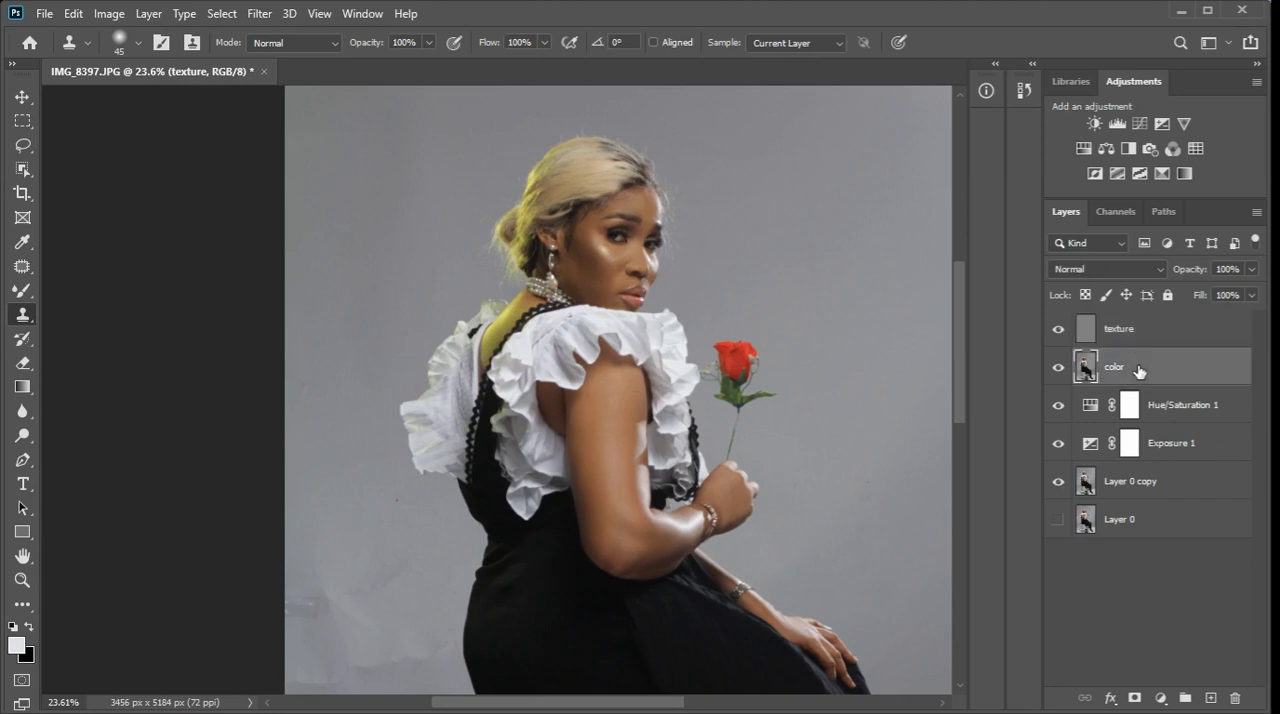
{"action": "left_click", "coordinate": [25, 297]}
{"action": "key", "text": "bracketright"}
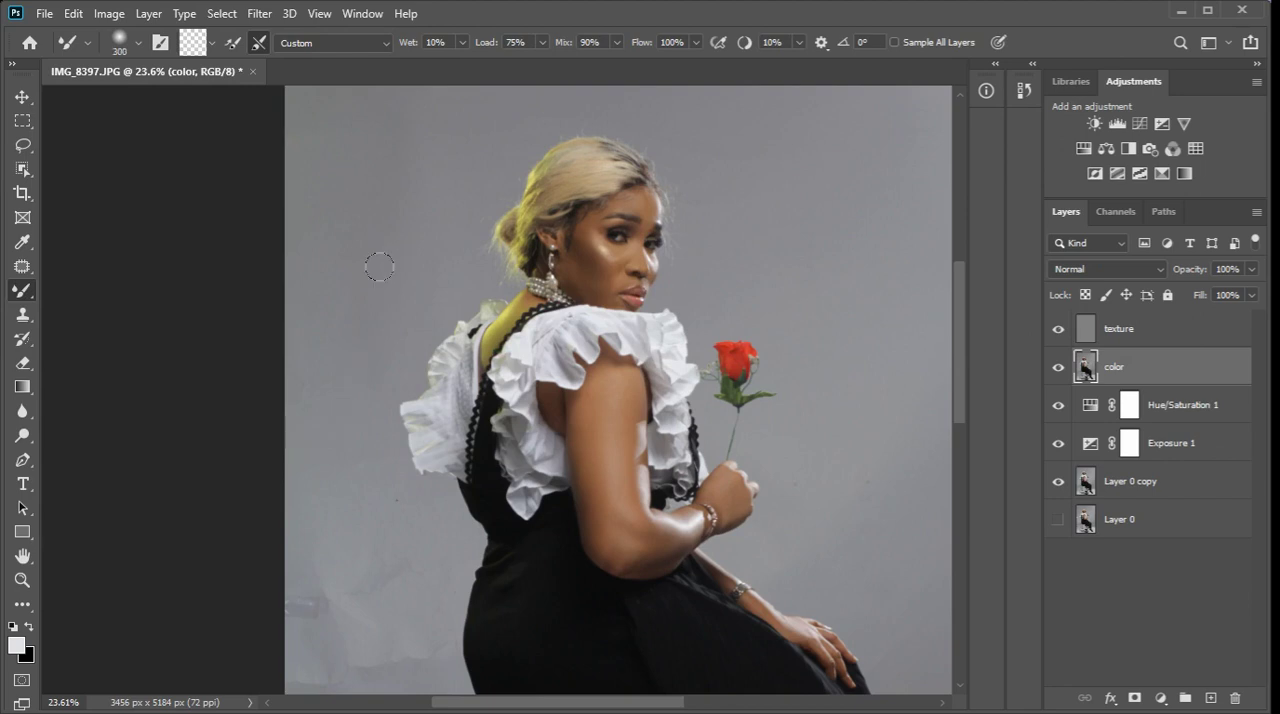
{"action": "scroll", "coordinate": [378, 259], "scroll_direction": "down", "scroll_amount": 5}
{"action": "scroll", "coordinate": [350, 550], "scroll_direction": "up", "scroll_amount": 2}
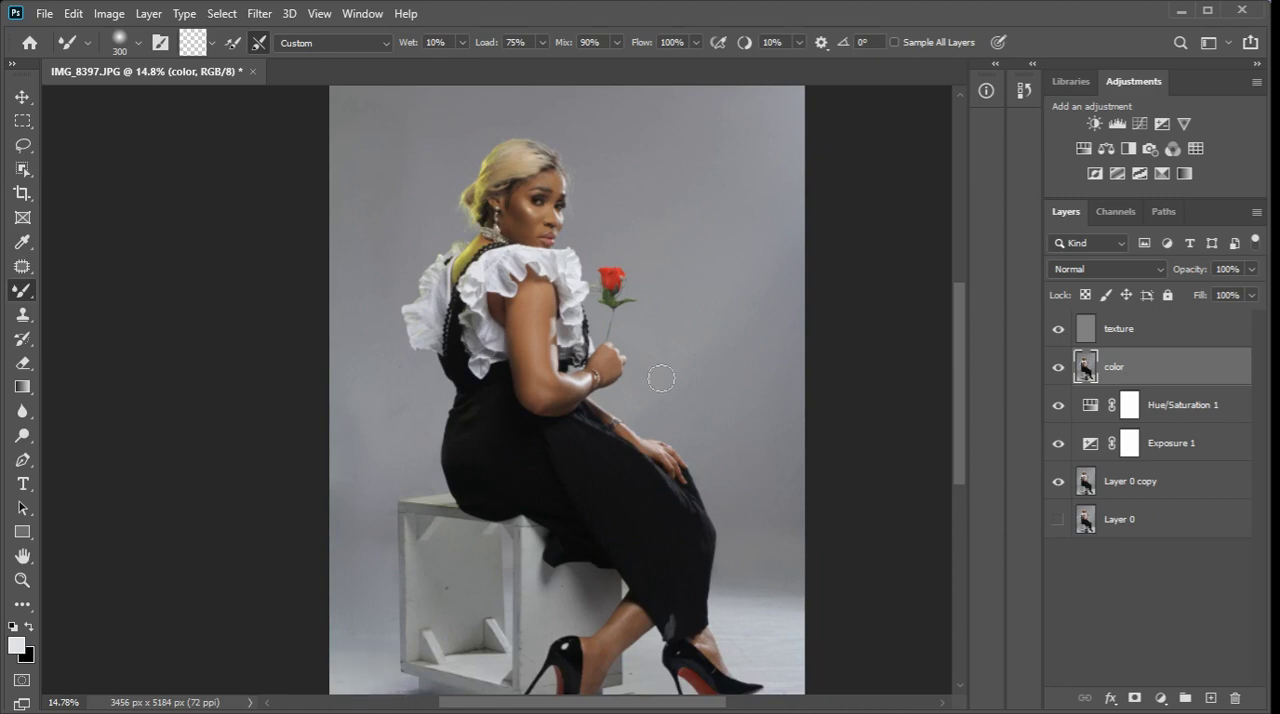
{"action": "scroll", "coordinate": [661, 411], "scroll_direction": "down", "scroll_amount": 3}
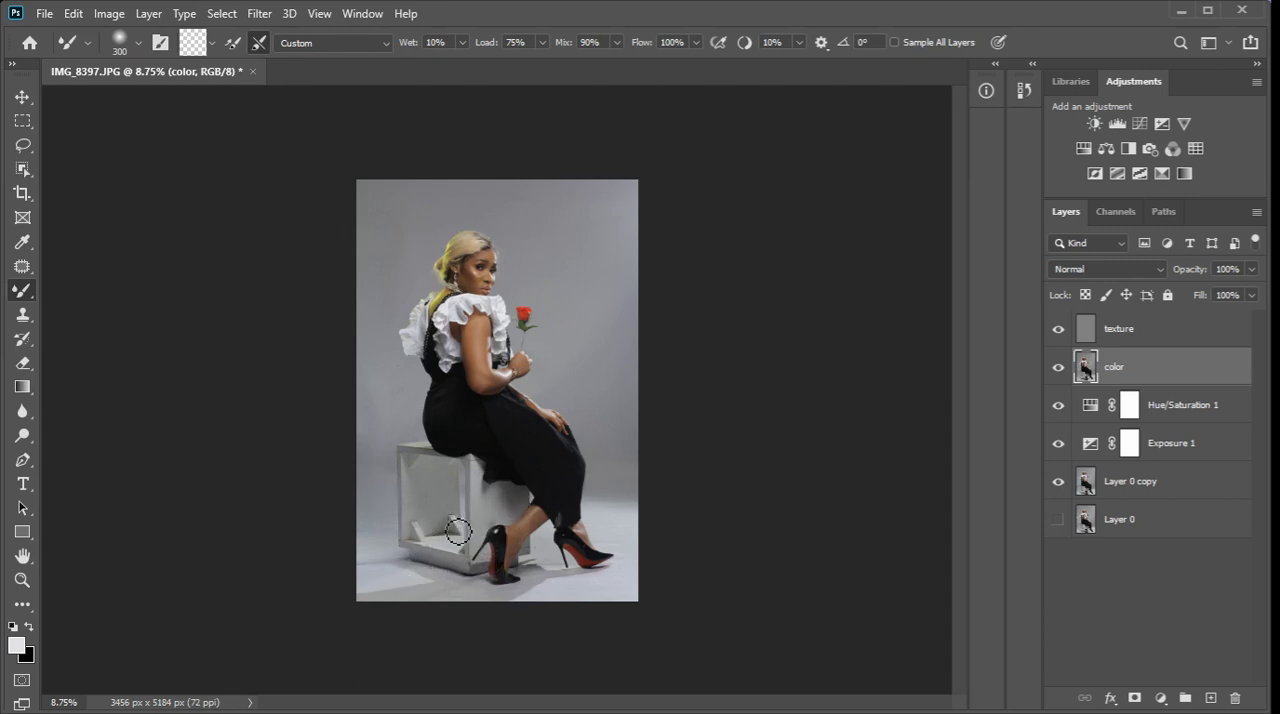
Clone away the spots and scuffs on the white box on the texture layer with a 45 px Clone Stamp.
{"action": "left_click", "coordinate": [1139, 335]}
{"action": "key", "text": "s"}
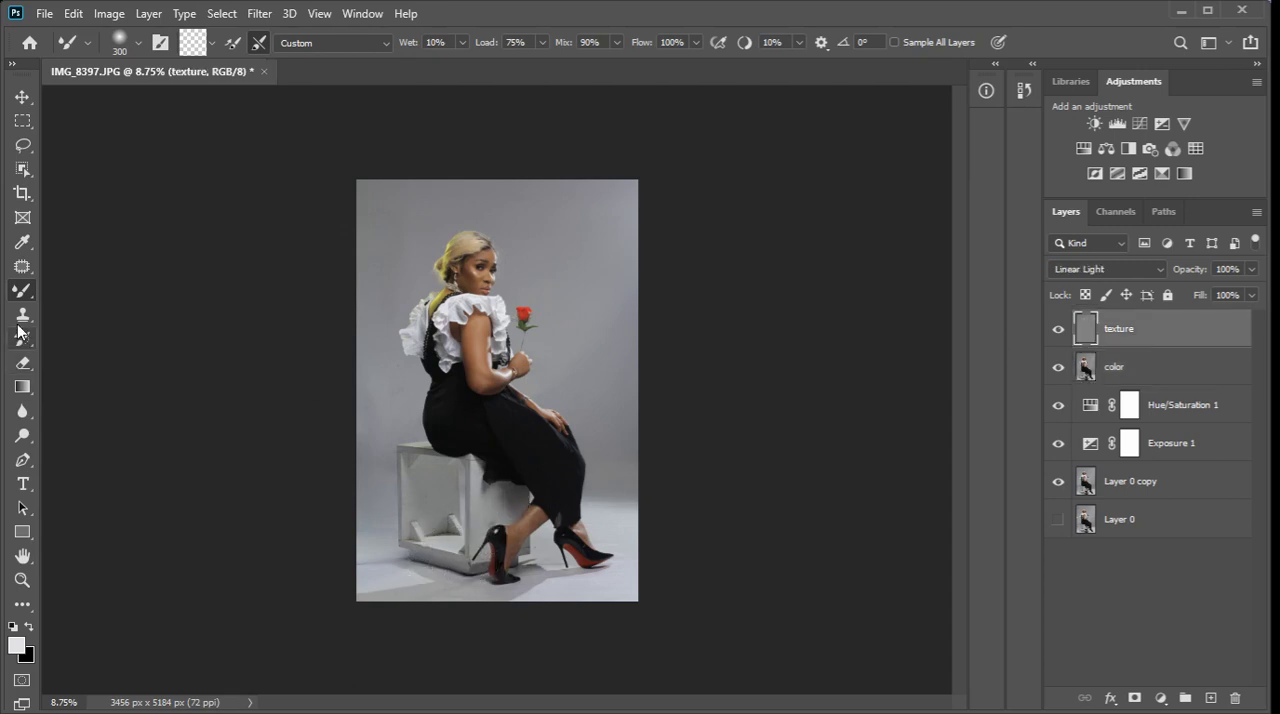
{"action": "scroll", "coordinate": [449, 514], "scroll_direction": "up", "scroll_amount": 8}
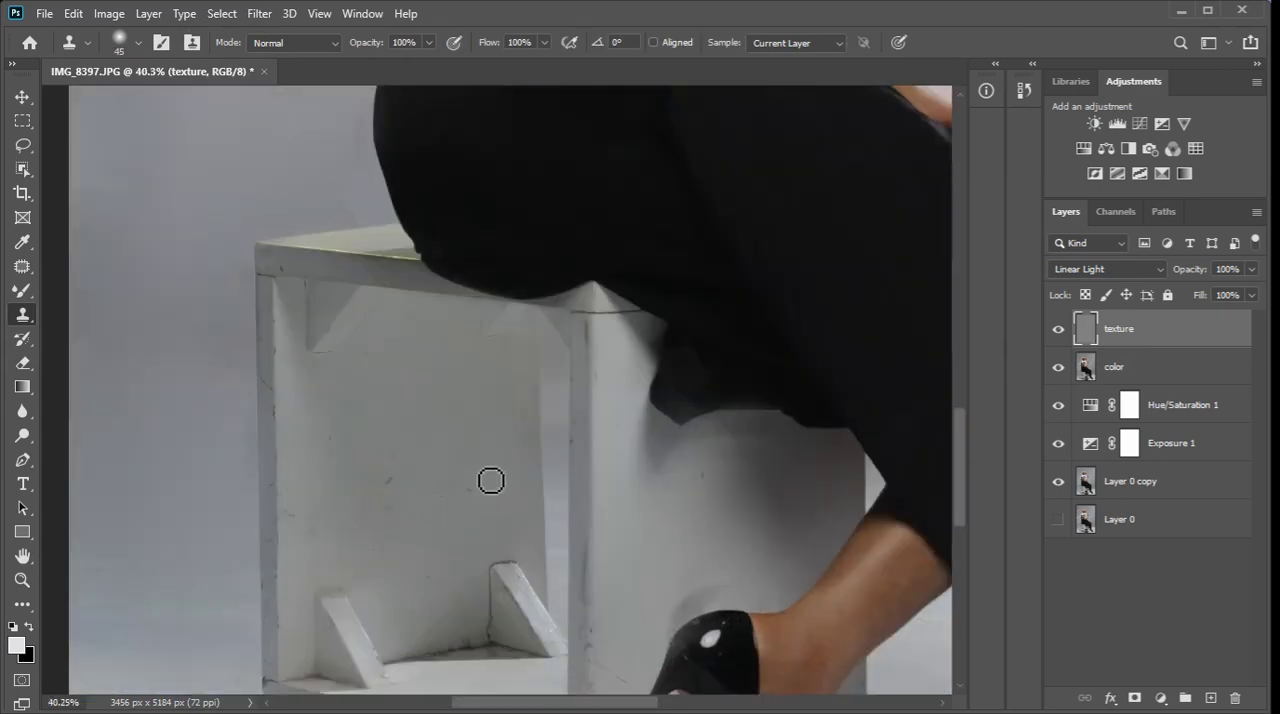
{"action": "left_click", "coordinate": [486, 511]}
{"action": "mouse_move", "coordinate": [404, 488]}
{"action": "left_mouse_down"}
{"action": "mouse_move", "coordinate": [397, 503]}
{"action": "mouse_move", "coordinate": [405, 493]}
{"action": "left_mouse_up"}
{"action": "left_click", "coordinate": [284, 444]}
{"action": "left_click", "coordinate": [277, 348], "text": "alt"}
{"action": "left_click", "coordinate": [314, 431], "text": "alt"}
{"action": "left_click", "coordinate": [294, 445]}
{"action": "left_click", "coordinate": [280, 374], "text": "alt"}
{"action": "left_click", "coordinate": [285, 380]}
{"action": "mouse_move", "coordinate": [284, 380]}
{"action": "left_mouse_down"}
{"action": "mouse_move", "coordinate": [283, 396]}
{"action": "mouse_move", "coordinate": [311, 534]}
{"action": "left_mouse_up"}
{"action": "left_click", "coordinate": [394, 449], "text": "alt"}
Stamp all visible layers into a new layer on top and open it in the Camera Raw Filter.
{"action": "scroll", "coordinate": [467, 474], "scroll_direction": "down", "scroll_amount": 6}
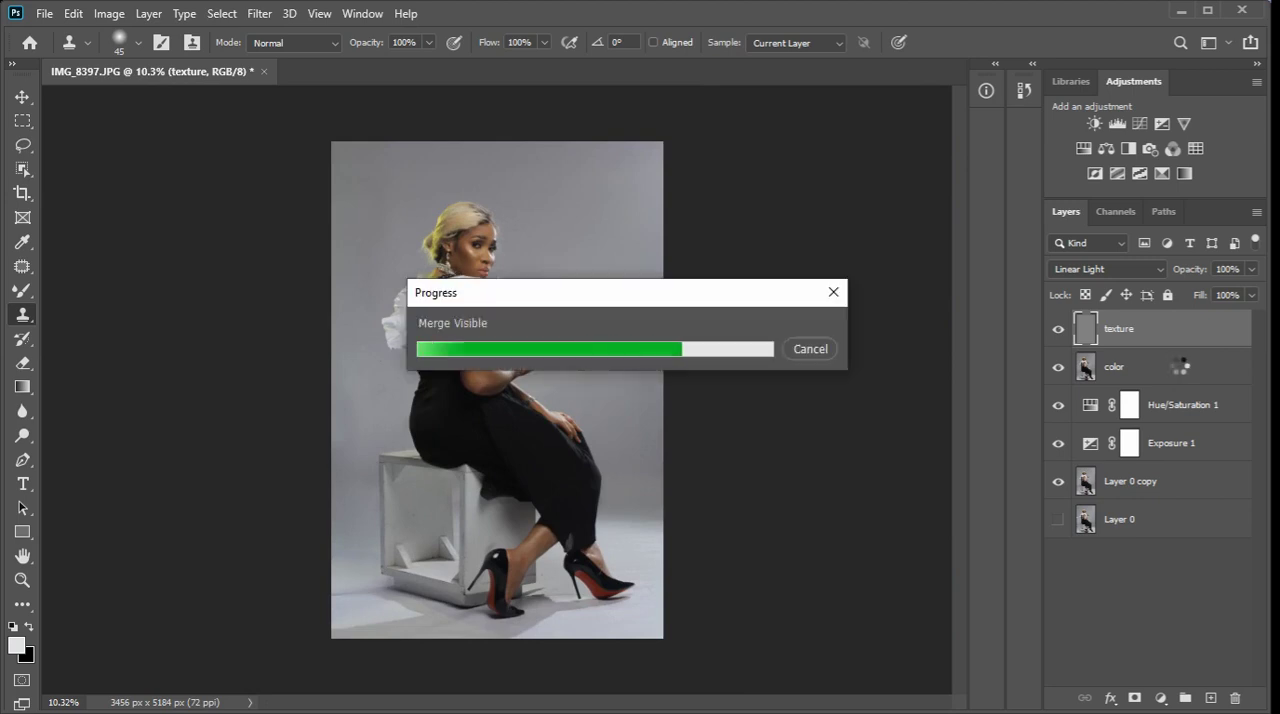
{"action": "left_click", "coordinate": [259, 13]}
{"action": "left_click", "coordinate": [305, 124]}
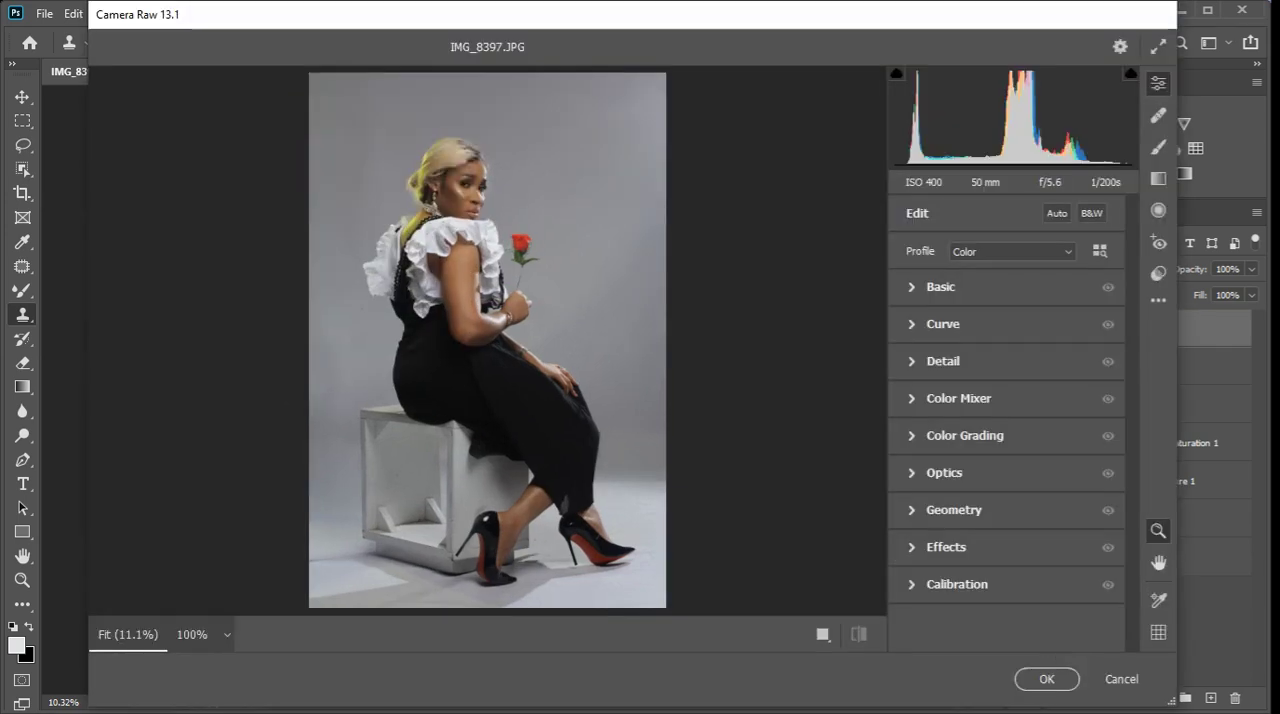
{"action": "key", "text": "ctrl+alt+0"}
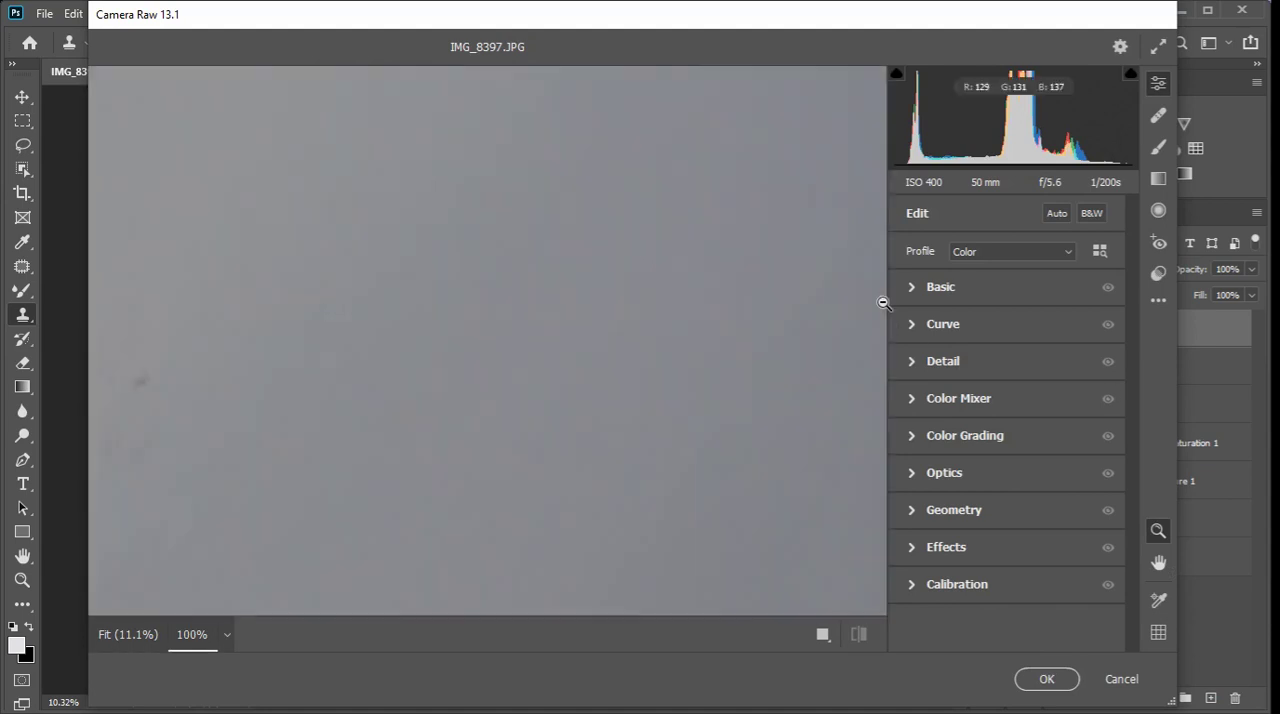
{"action": "left_click", "coordinate": [661, 275]}
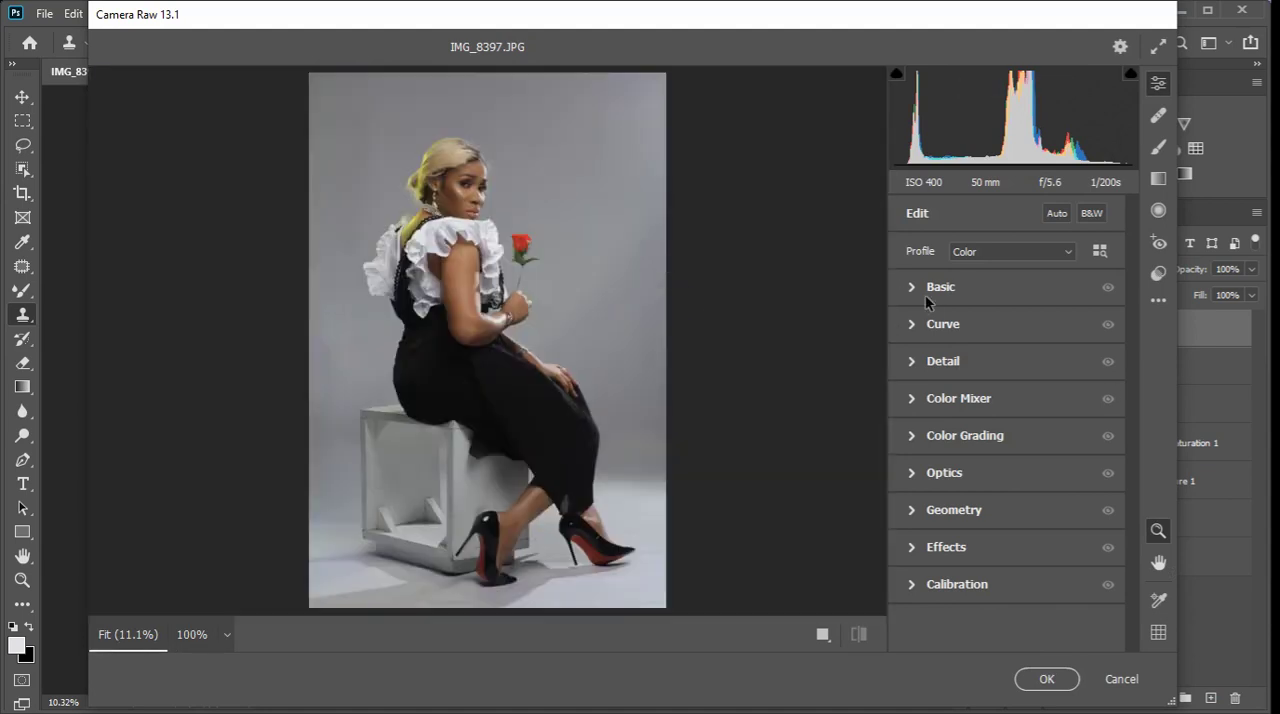
Neutralise the white balance by sampling the white blouse ruffles, reaching Temperature +4 and Tint -7.
{"action": "left_click", "coordinate": [918, 287]}
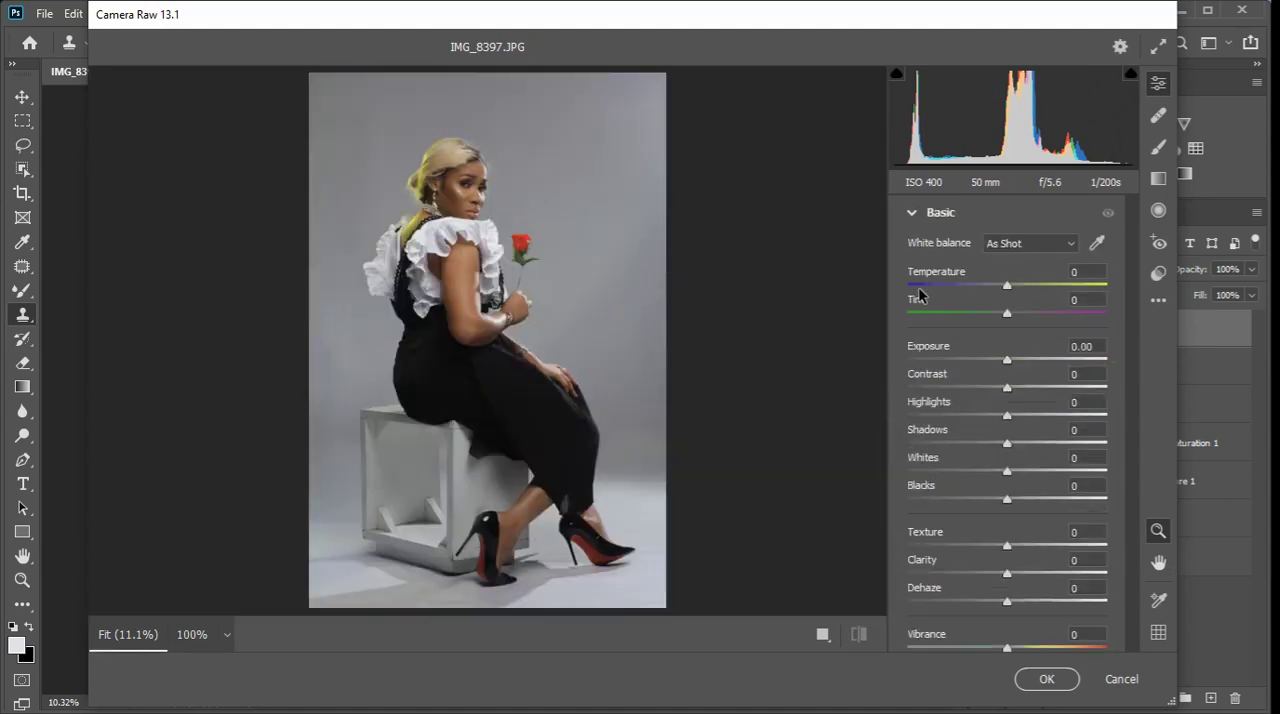
{"action": "left_click", "coordinate": [1097, 244]}
{"action": "key", "text": "ctrl+plus"}
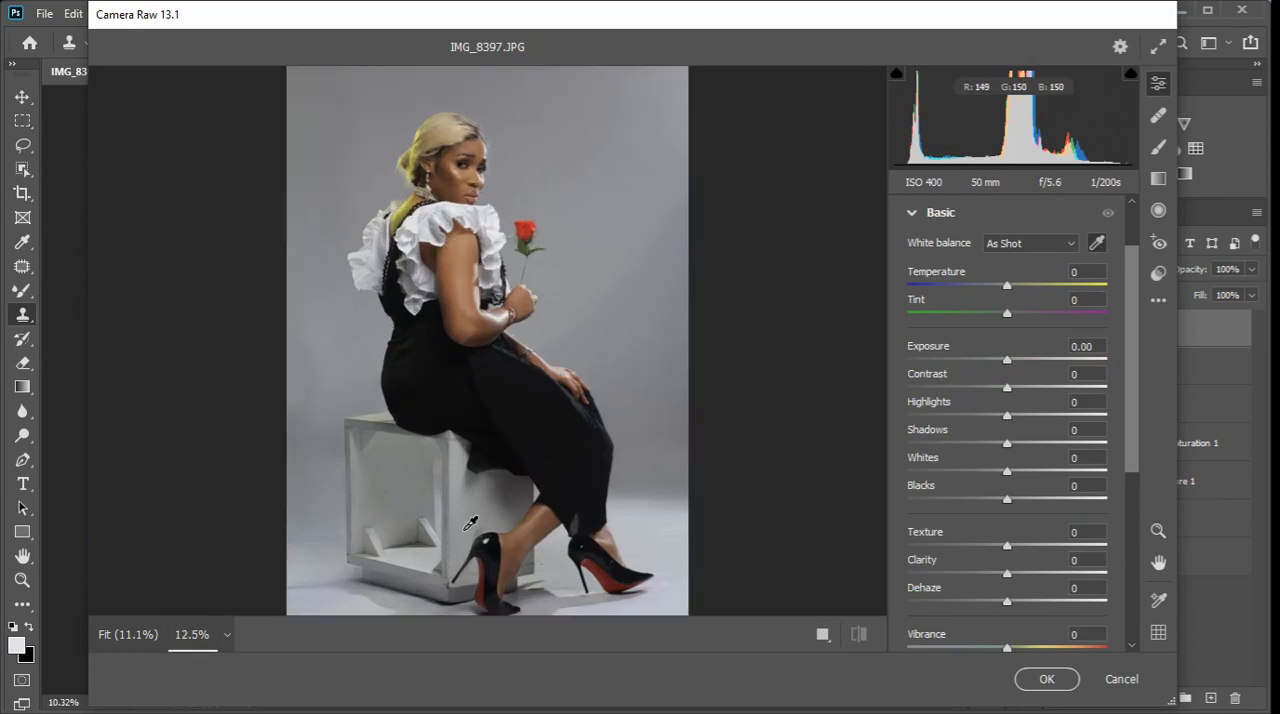
{"action": "left_click", "coordinate": [458, 226]}
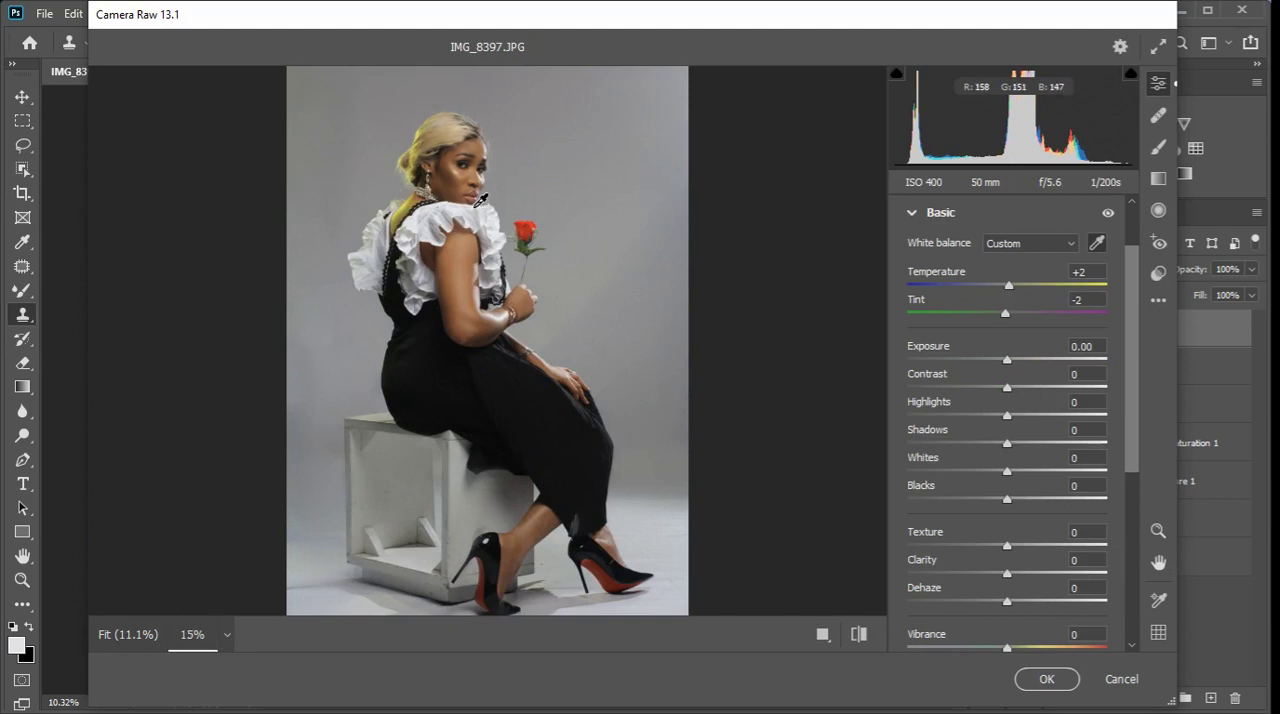
{"action": "scroll", "coordinate": [481, 200], "scroll_direction": "up", "scroll_amount": 2}
{"action": "scroll", "coordinate": [496, 266], "scroll_direction": "down", "scroll_amount": 1}
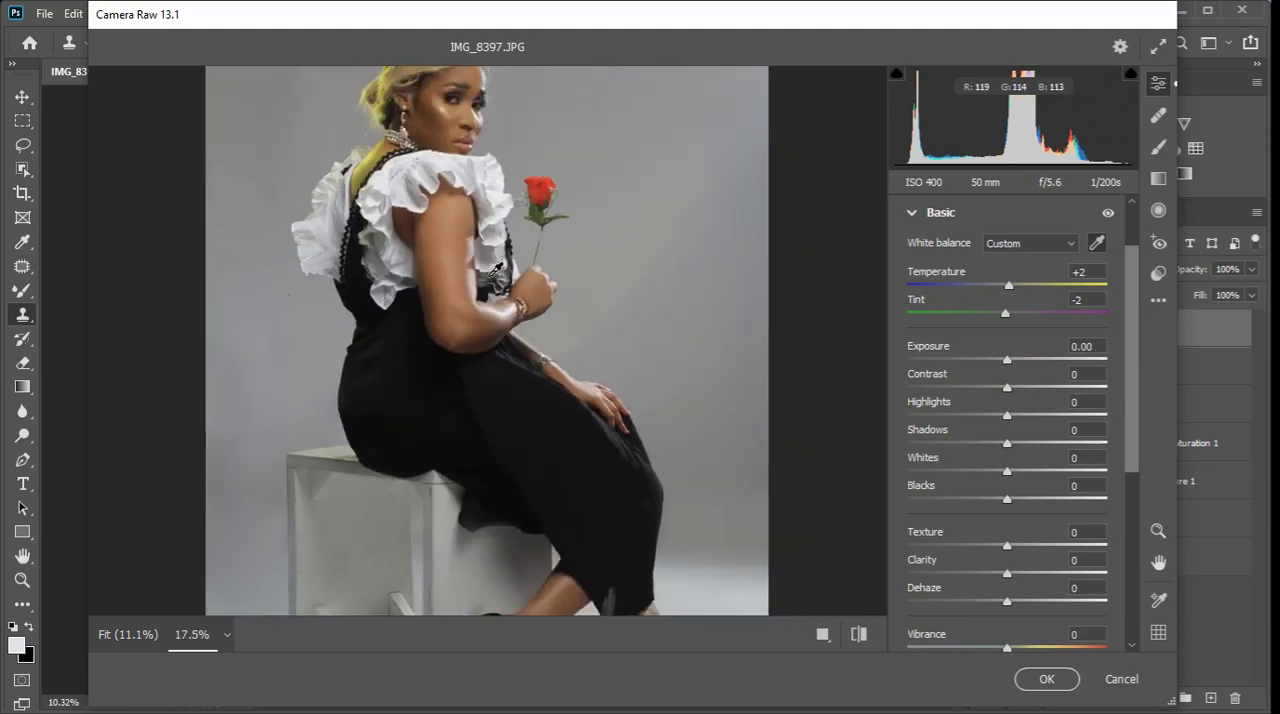
{"action": "scroll", "coordinate": [464, 135], "scroll_direction": "up", "scroll_amount": 2}
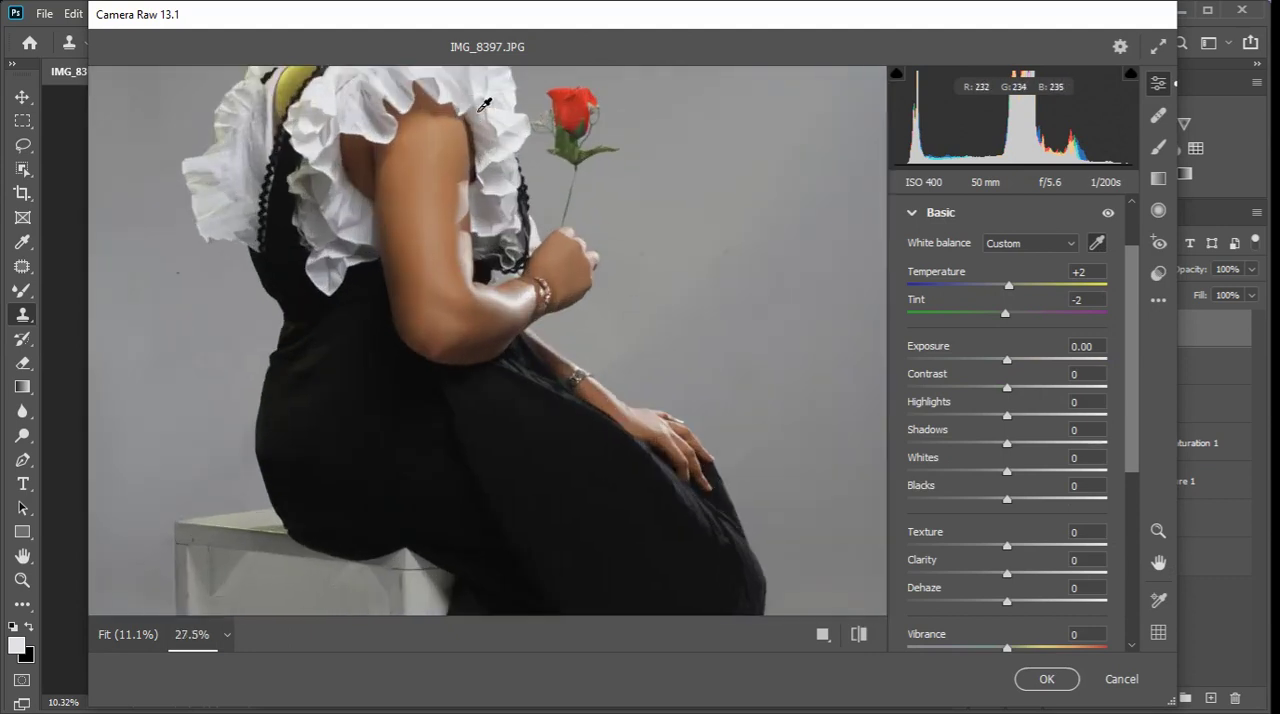
{"action": "left_click", "coordinate": [476, 100]}
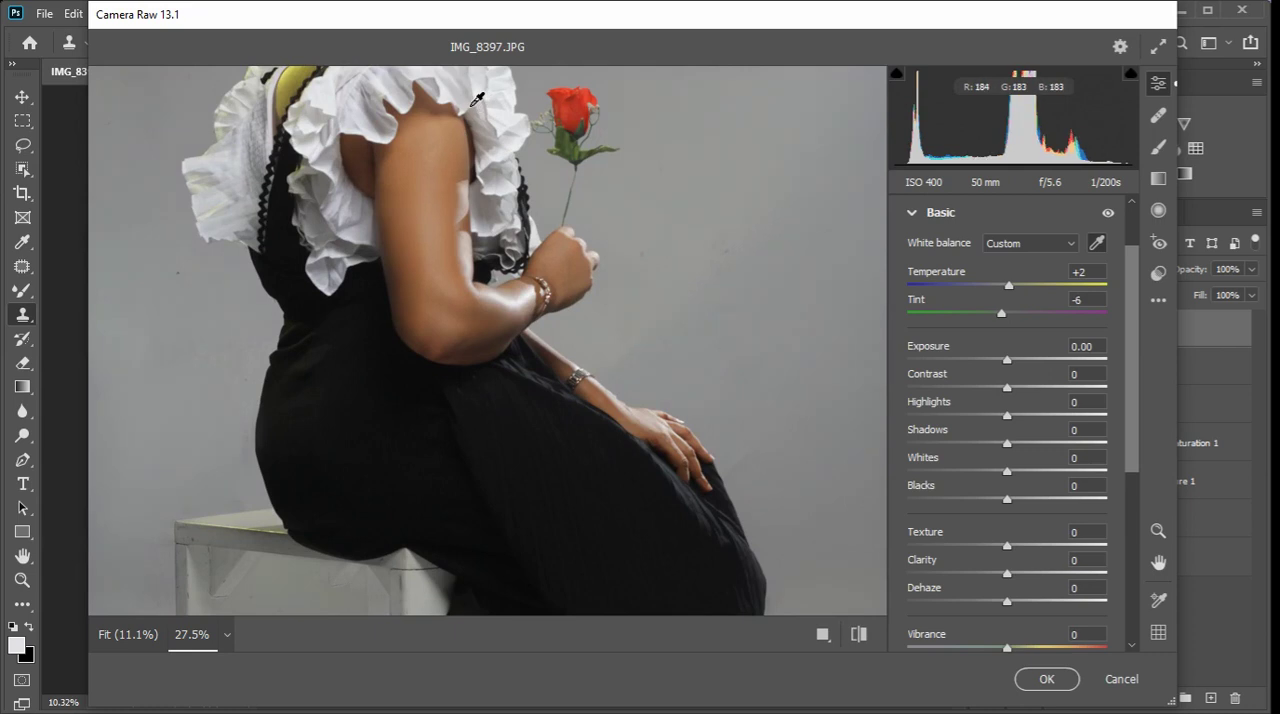
{"action": "left_click", "coordinate": [497, 197]}
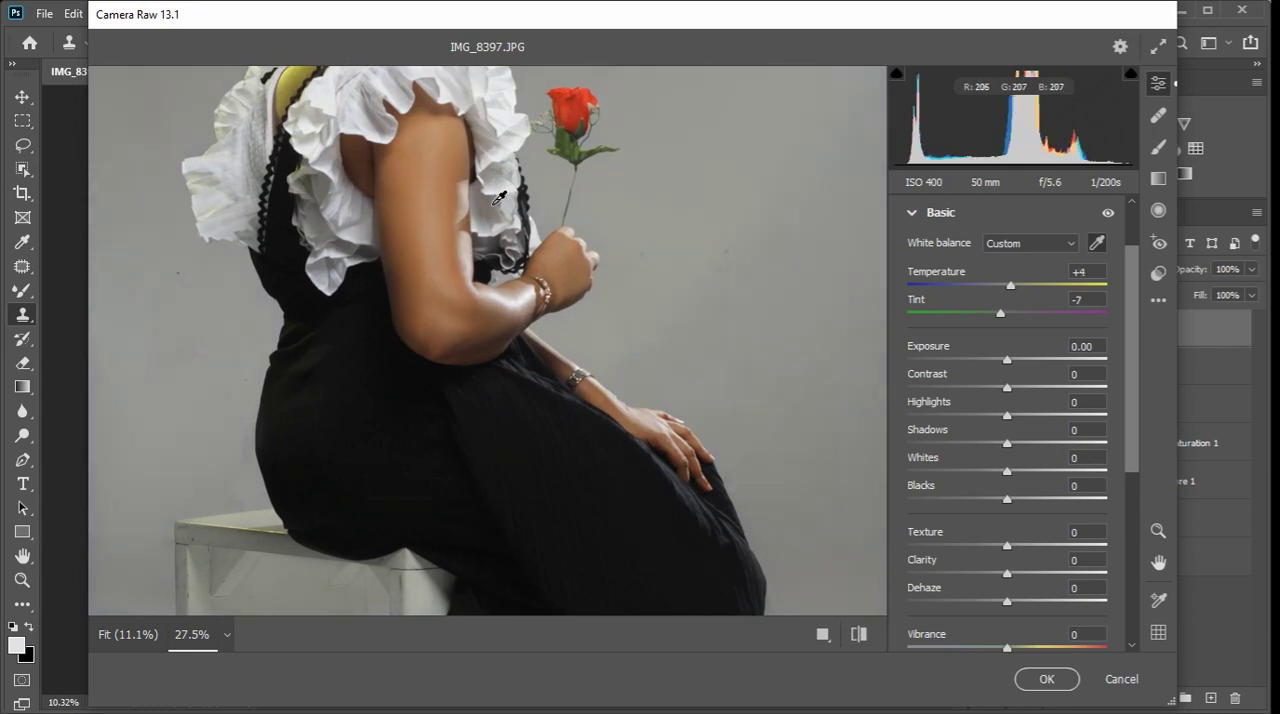
Raise Shadows to +12 in the Basic adjustments.
{"action": "scroll", "coordinate": [480, 245], "scroll_direction": "down", "scroll_amount": 3}
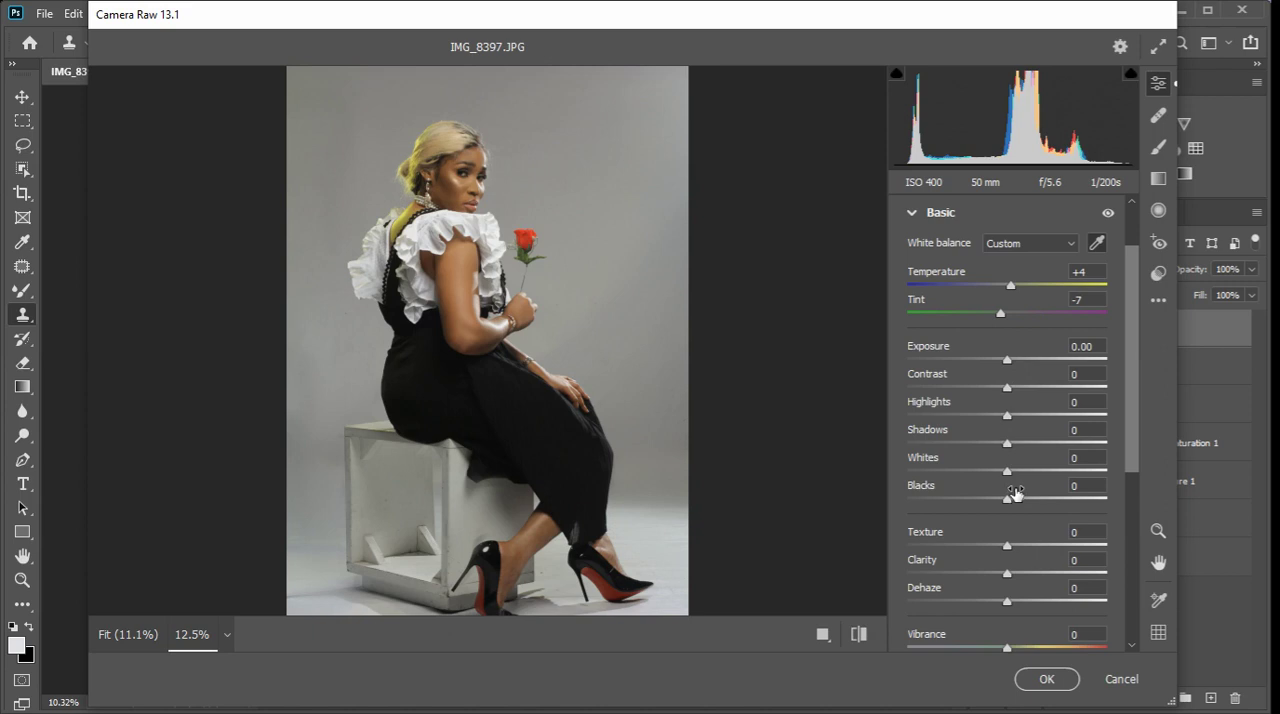
{"action": "left_click_drag", "start_coordinate": [1009, 443], "coordinate": [1022, 442]}
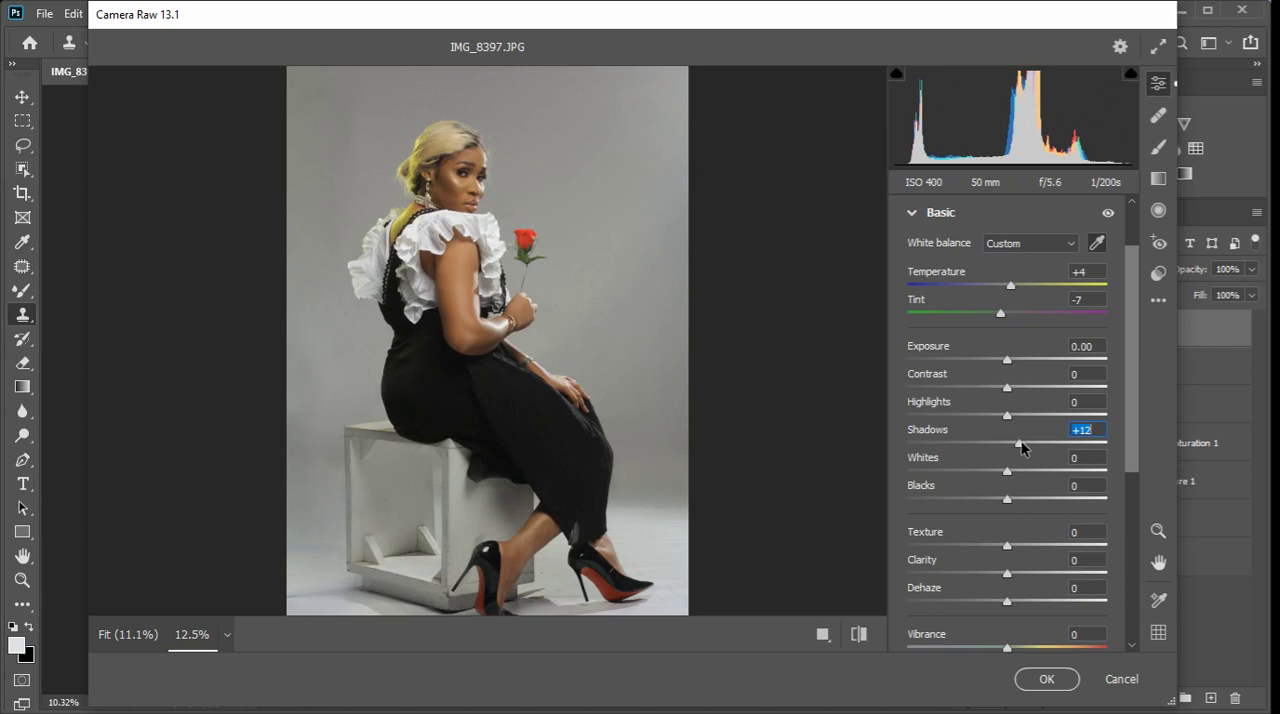
Set Blacks to +19, Whites to -17 and Highlights to +22 in the Basic adjustments, and raise Texture slightly.
{"action": "left_click_drag", "start_coordinate": [1008, 498], "coordinate": [989, 473]}
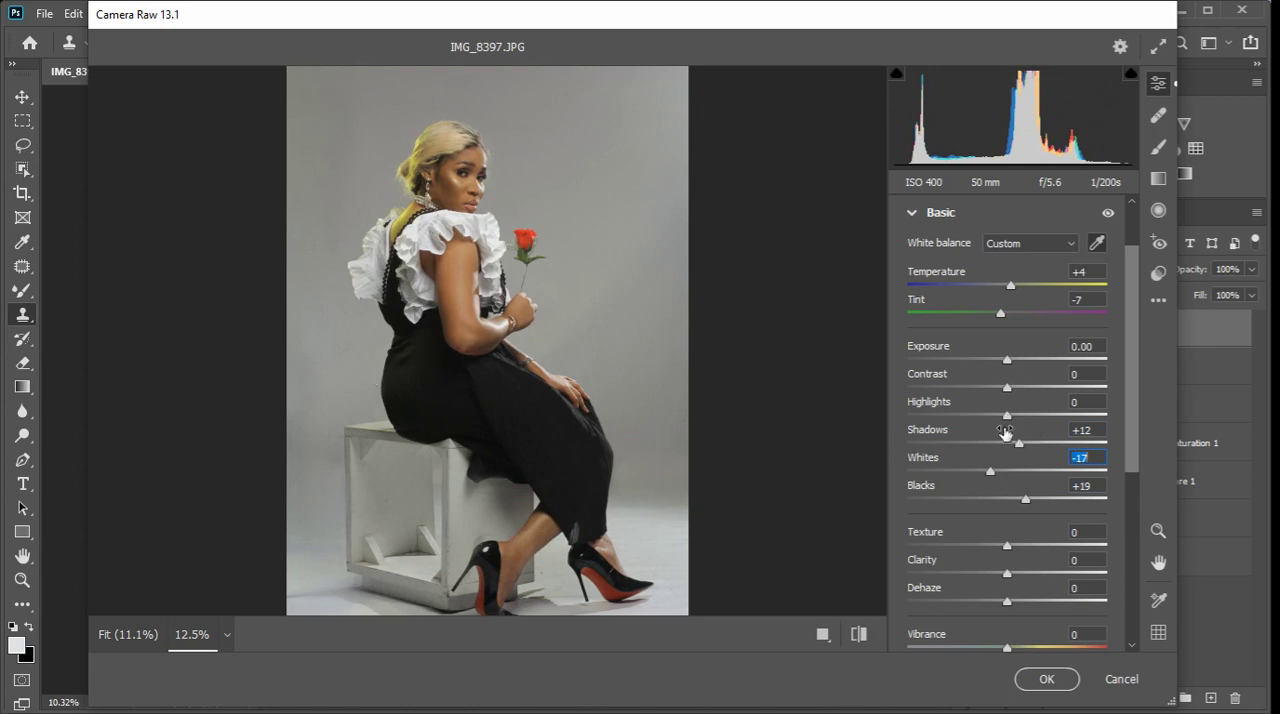
{"action": "left_click_drag", "start_coordinate": [1005, 416], "coordinate": [1030, 432]}
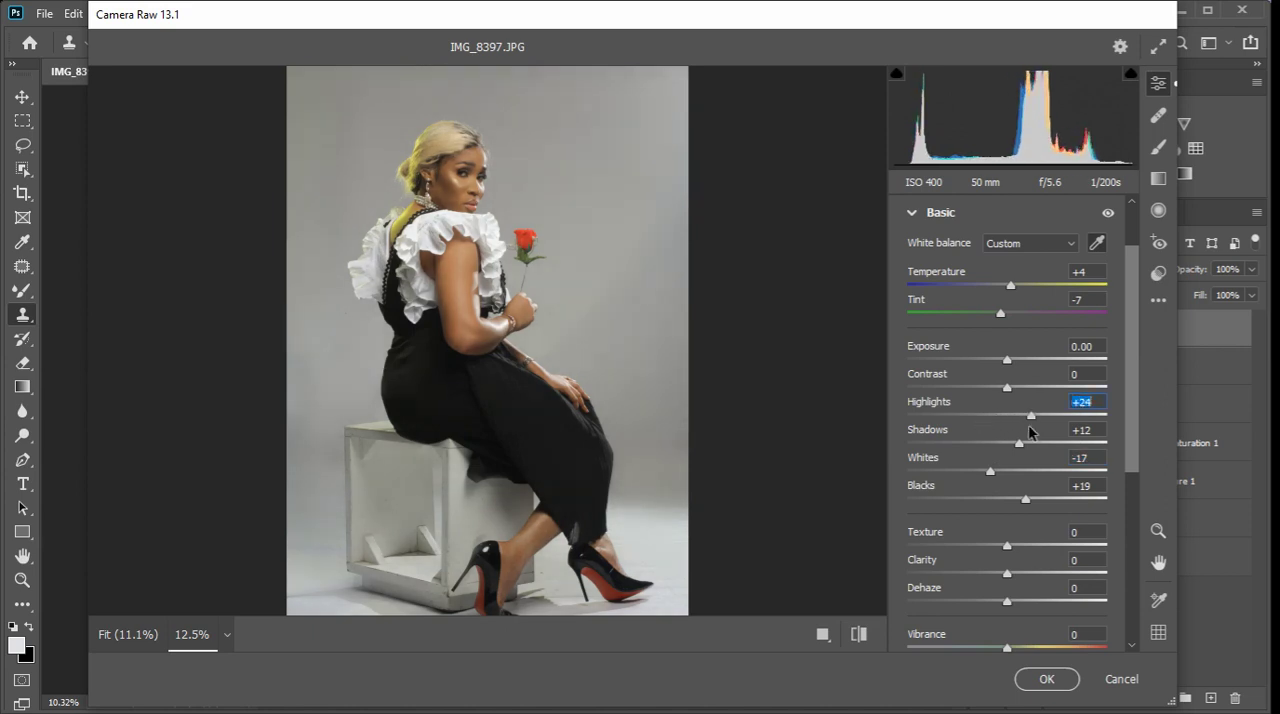
{"action": "scroll", "coordinate": [446, 432], "scroll_direction": "down", "scroll_amount": 3}
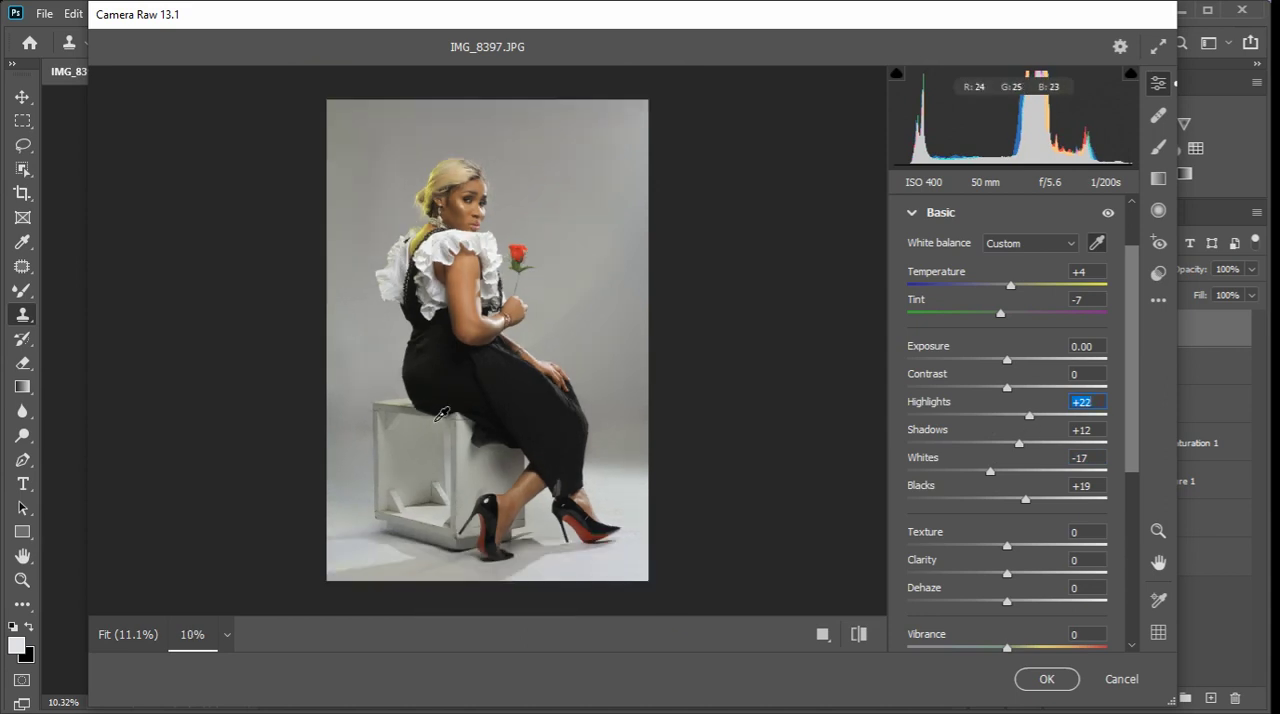
{"action": "scroll", "coordinate": [513, 436], "scroll_direction": "up", "scroll_amount": 1}
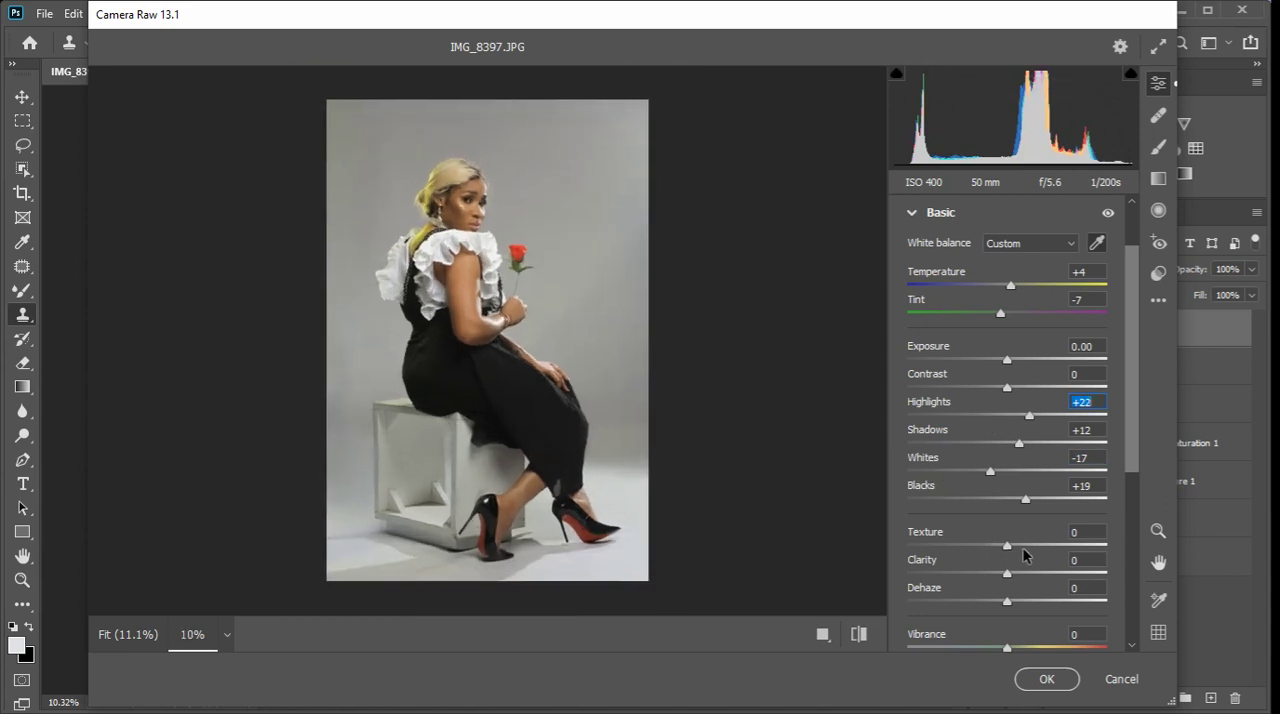
{"action": "left_click_drag", "start_coordinate": [1008, 547], "coordinate": [1025, 549]}
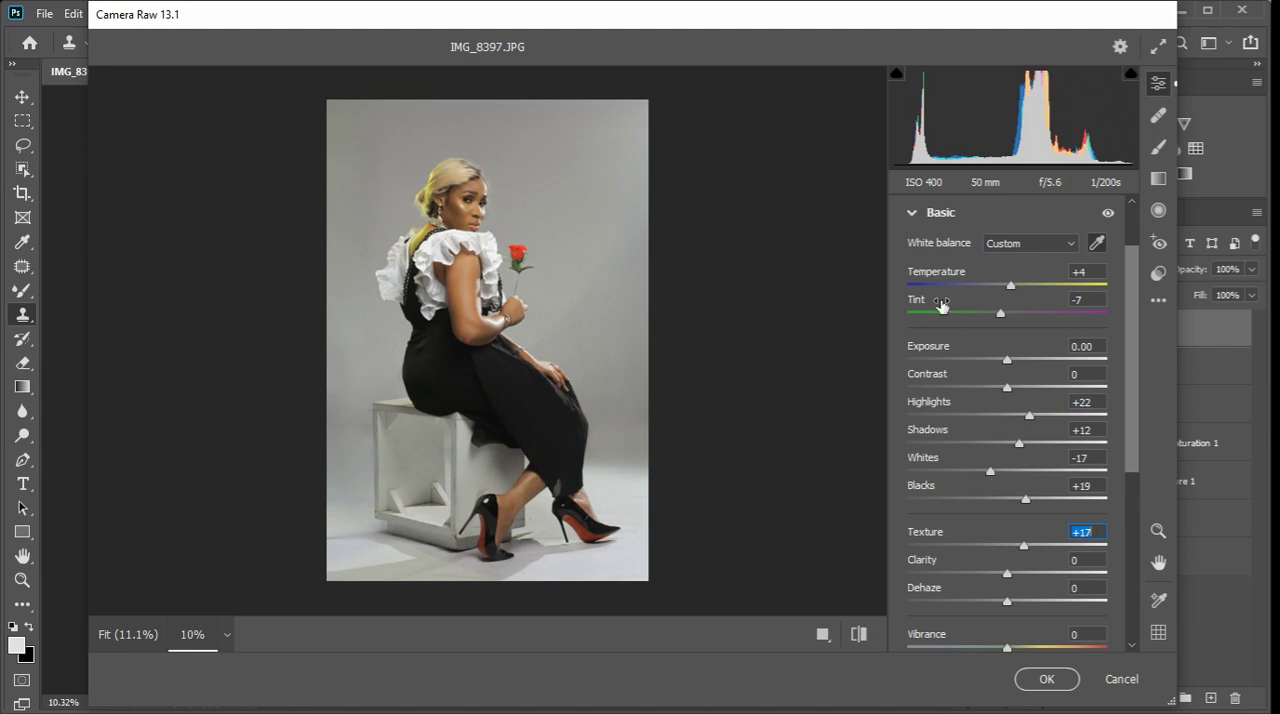
{"action": "left_click", "coordinate": [912, 214]}
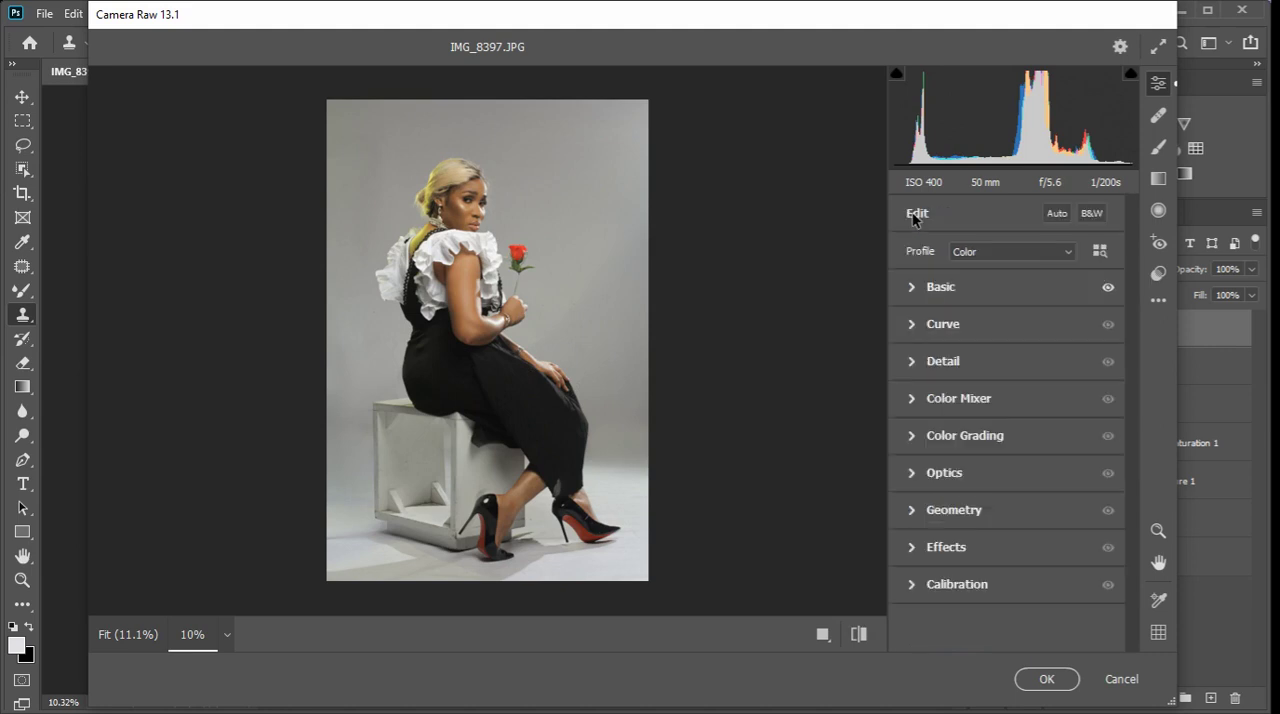
Add contrast with the parametric curve, setting Highlights to +14 and Shadows to -8.
{"action": "left_click", "coordinate": [915, 330]}
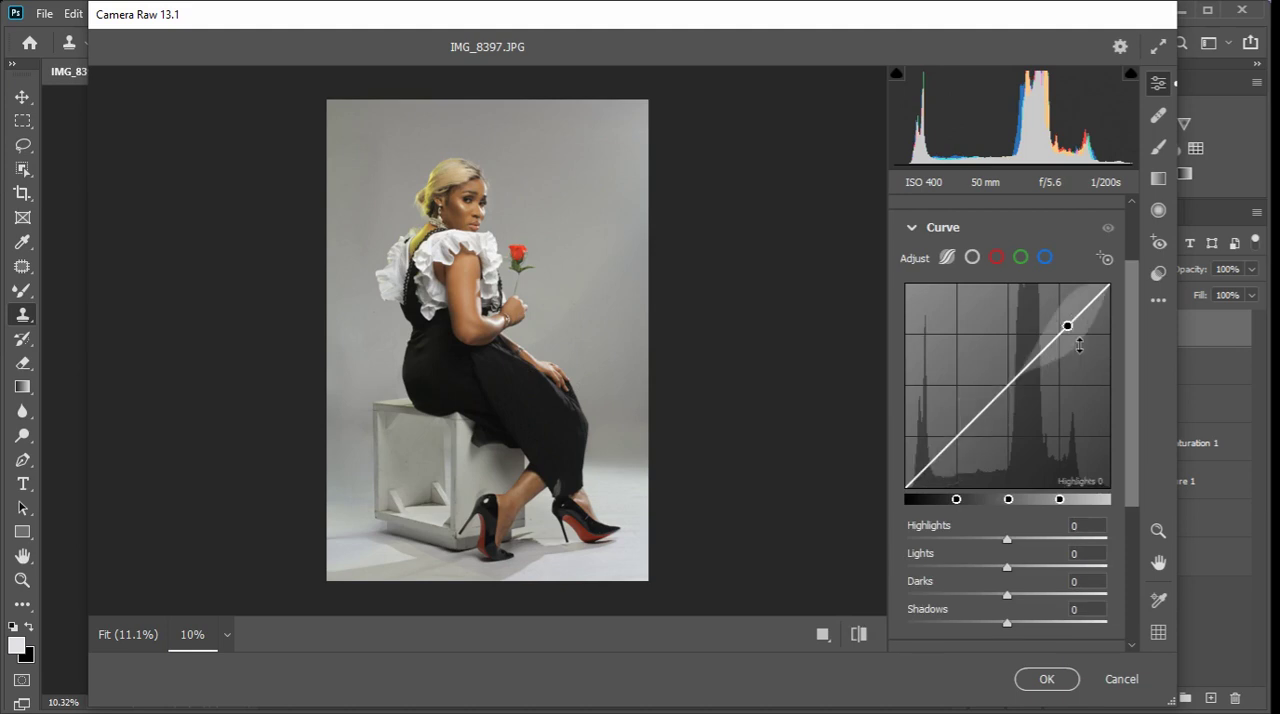
{"action": "left_click_drag", "start_coordinate": [1067, 327], "coordinate": [1067, 326]}
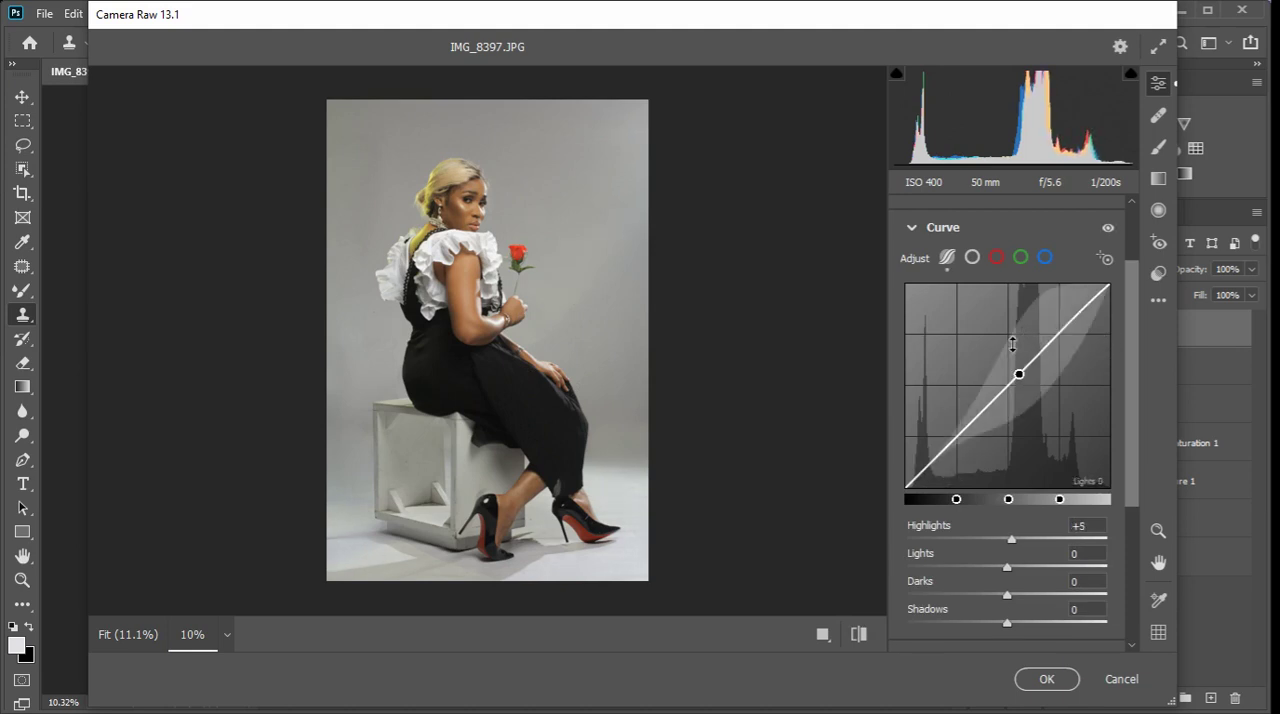
{"action": "left_click_drag", "start_coordinate": [954, 437], "coordinate": [954, 440]}
{"action": "left_click_drag", "start_coordinate": [1066, 323], "coordinate": [1069, 312]}
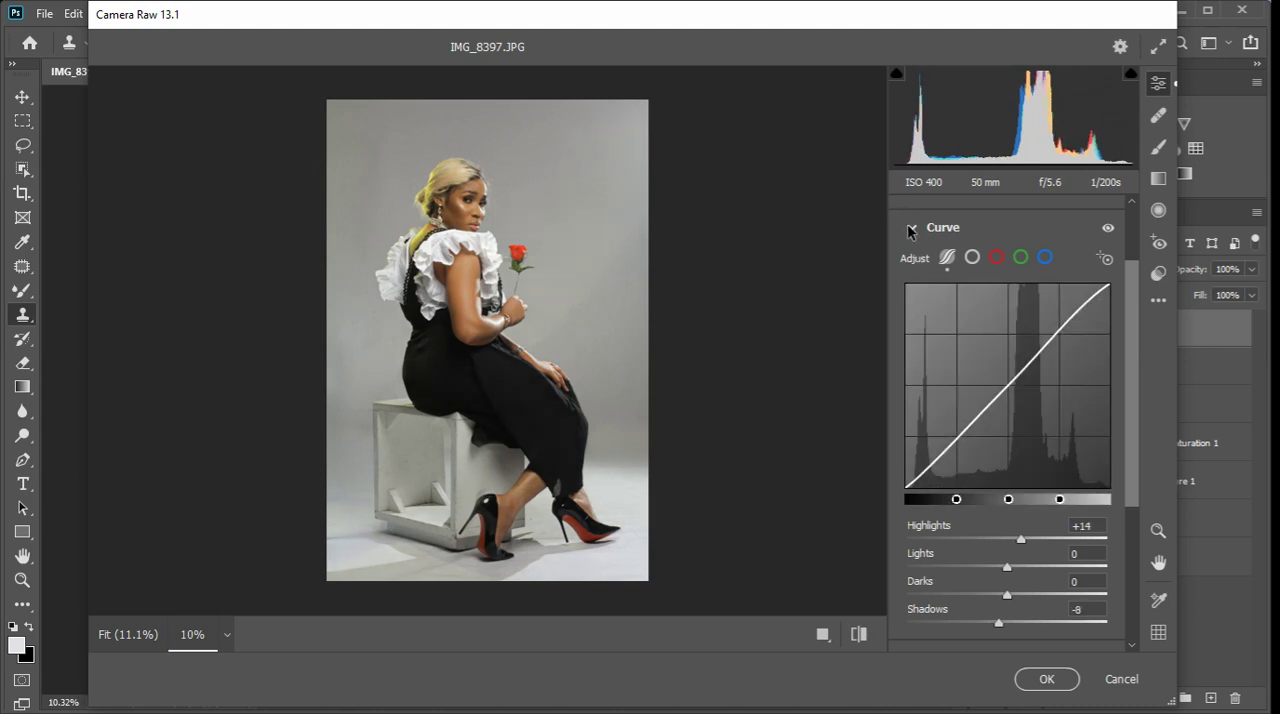
{"action": "left_click", "coordinate": [911, 228]}
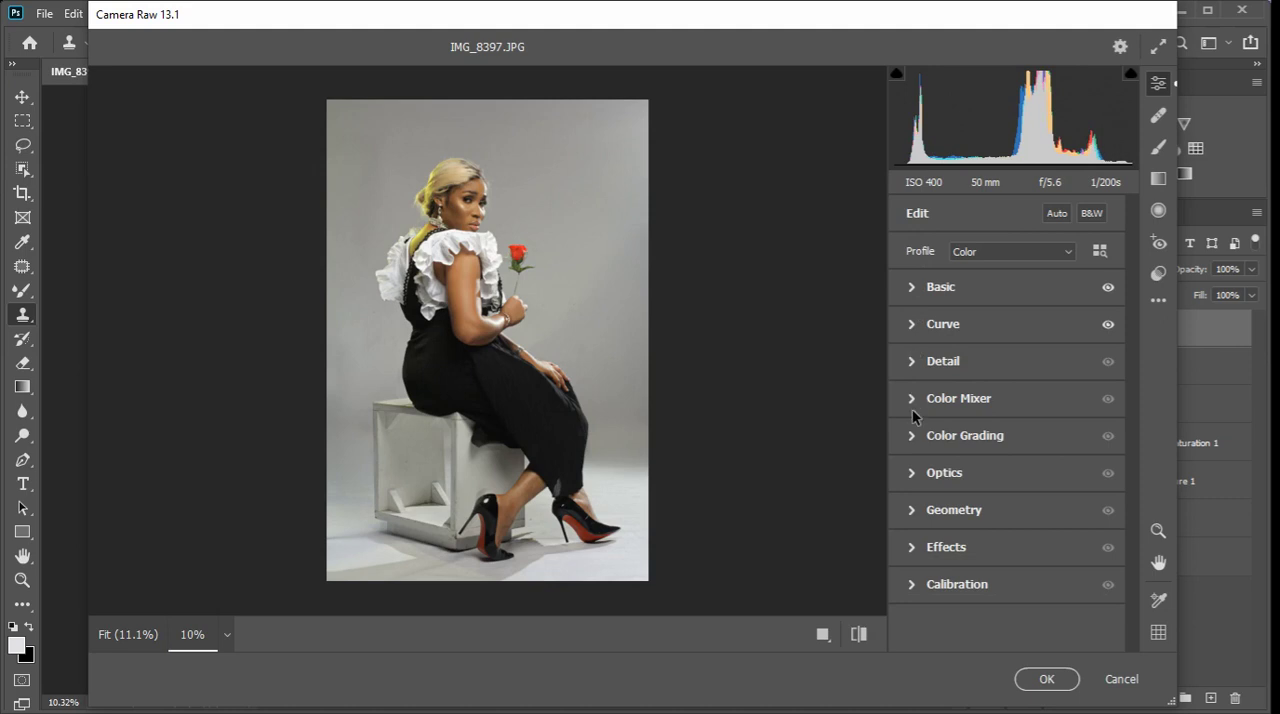
Shift the Color Mixer hues to Reds -63, Oranges +10 and Yellows -21, and raise the Greens hue.
{"action": "left_click", "coordinate": [913, 400]}
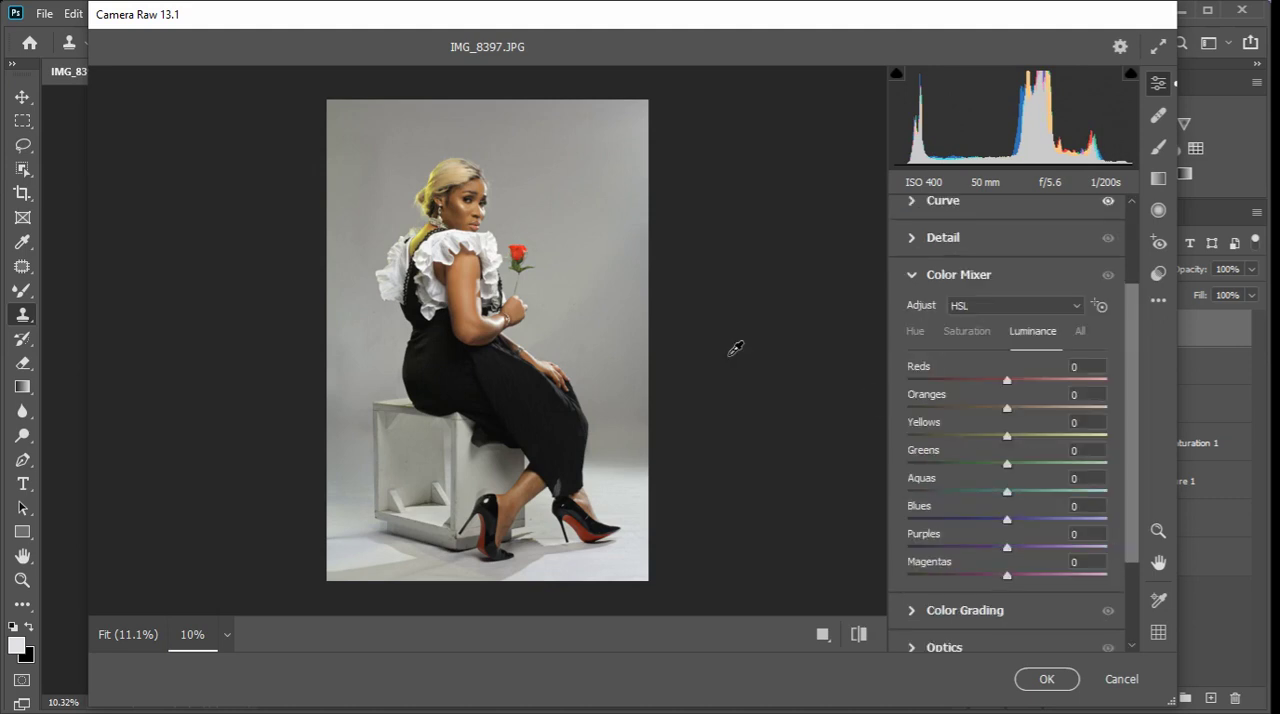
{"action": "left_click", "coordinate": [966, 334]}
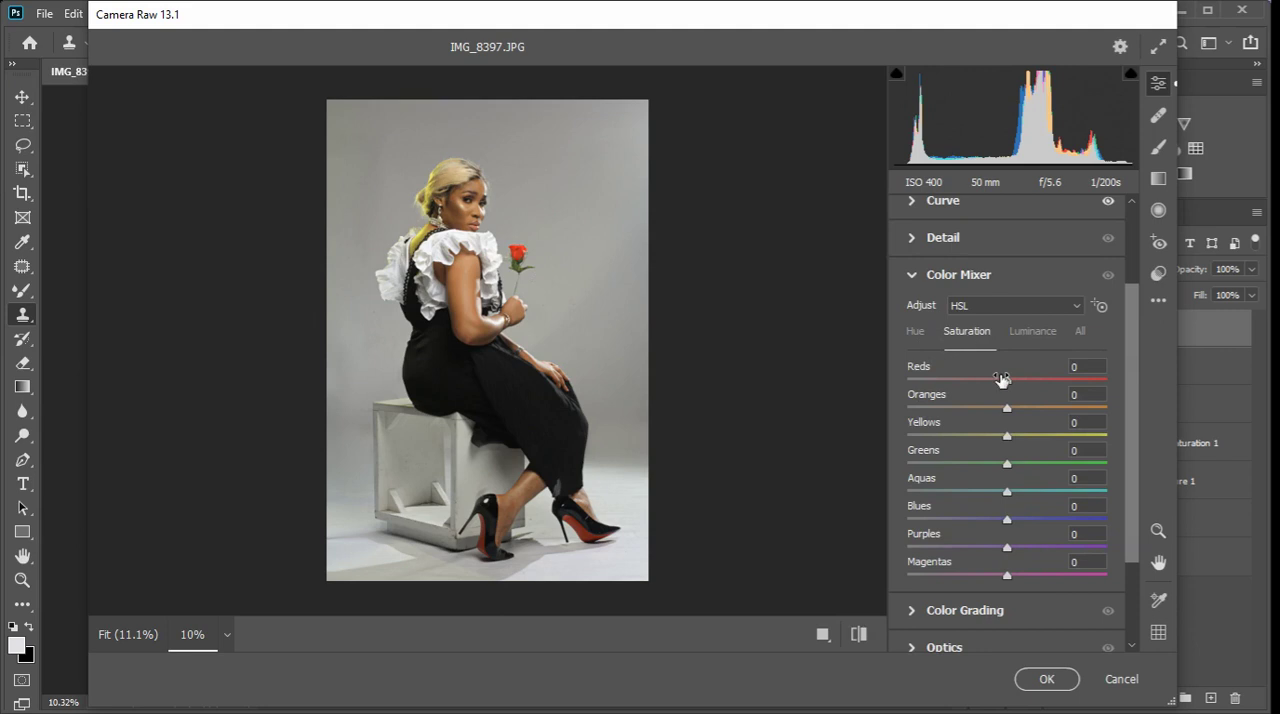
{"action": "left_click", "coordinate": [916, 333]}
{"action": "left_click_drag", "start_coordinate": [1007, 381], "coordinate": [940, 388]}
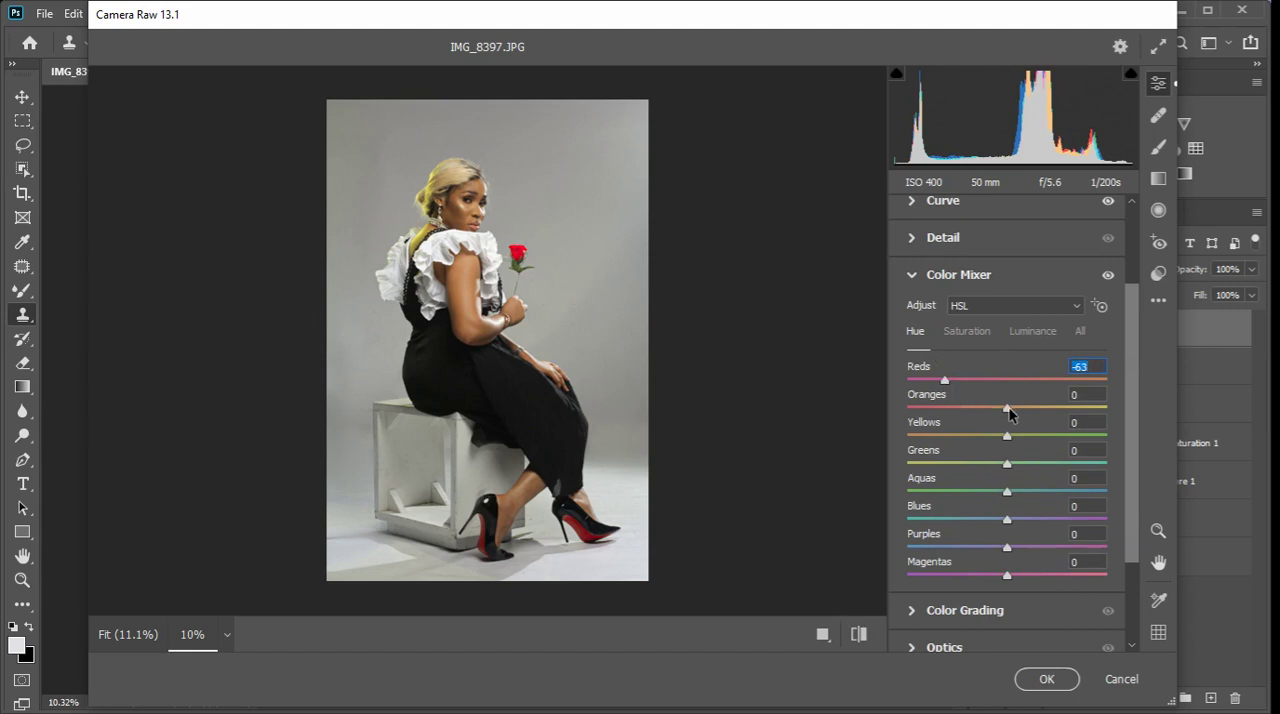
{"action": "left_click_drag", "start_coordinate": [1006, 414], "coordinate": [985, 452]}
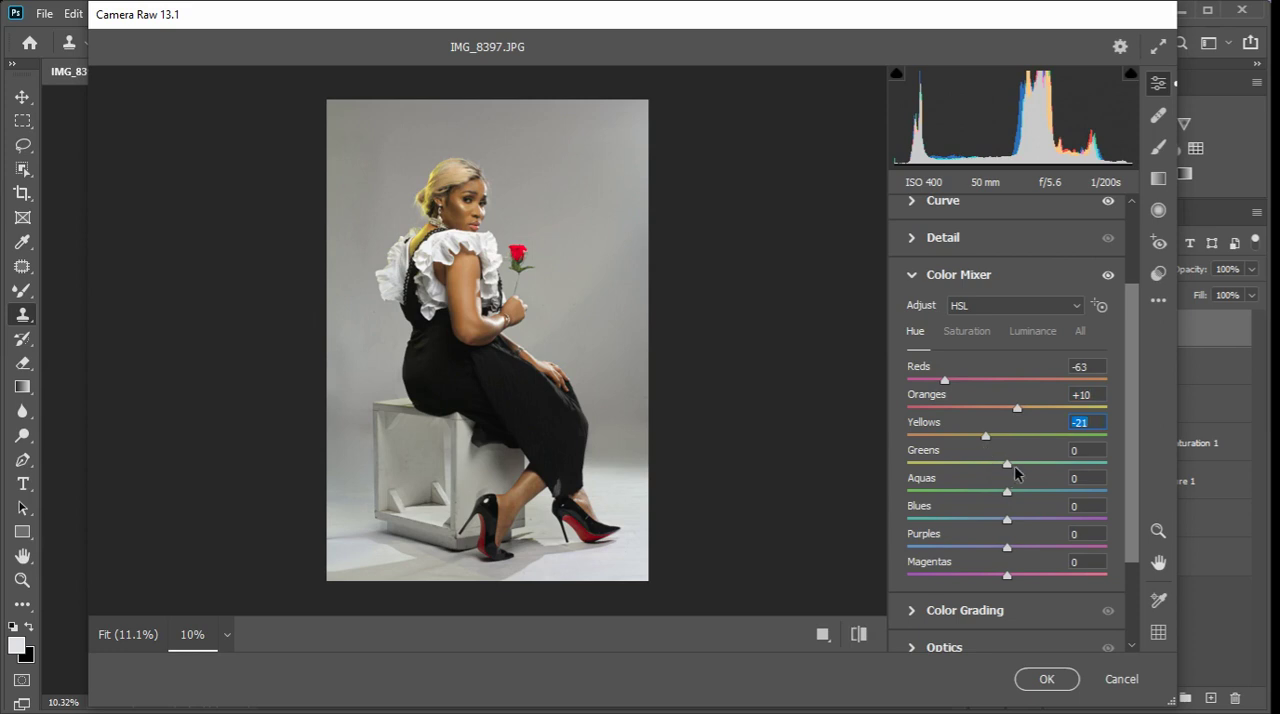
{"action": "left_click_drag", "start_coordinate": [1010, 470], "coordinate": [1046, 461]}
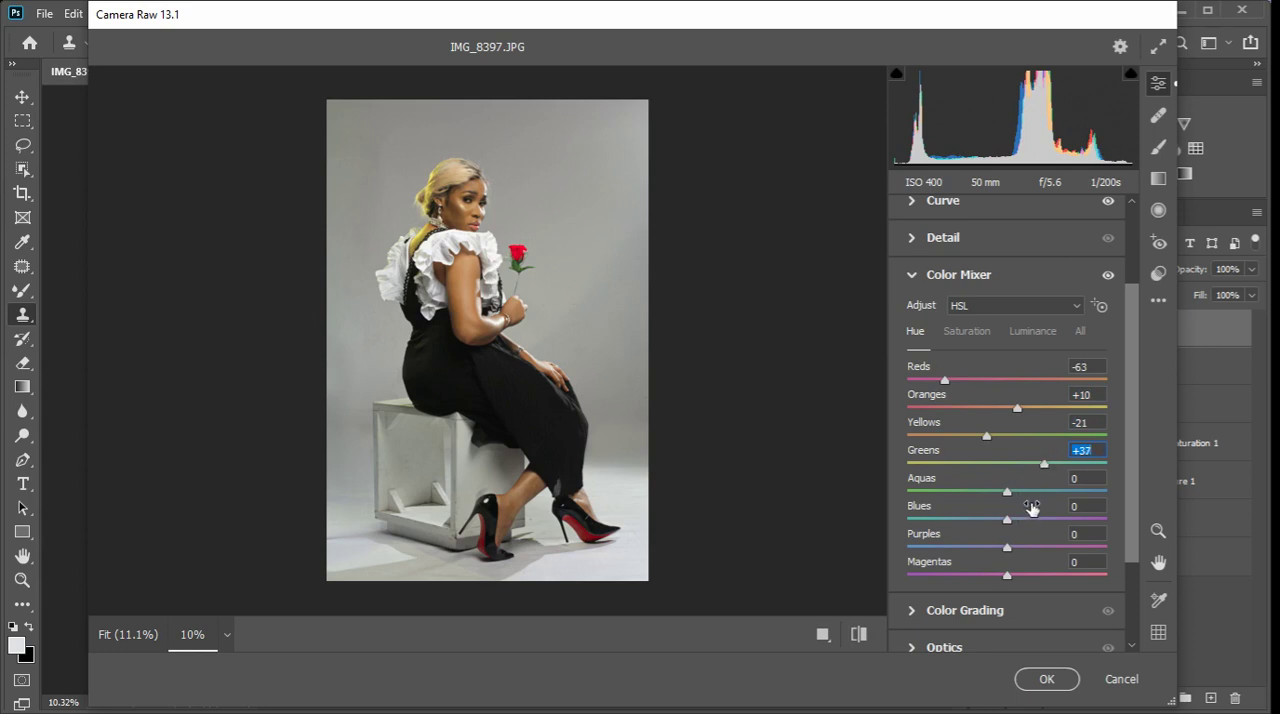
Set the Color Mixer saturation to Reds +12, Oranges +14, Yellows +11, Greens +29 and Blues +29.
{"action": "left_click", "coordinate": [967, 331]}
{"action": "key", "text": "ctrl+plus"}
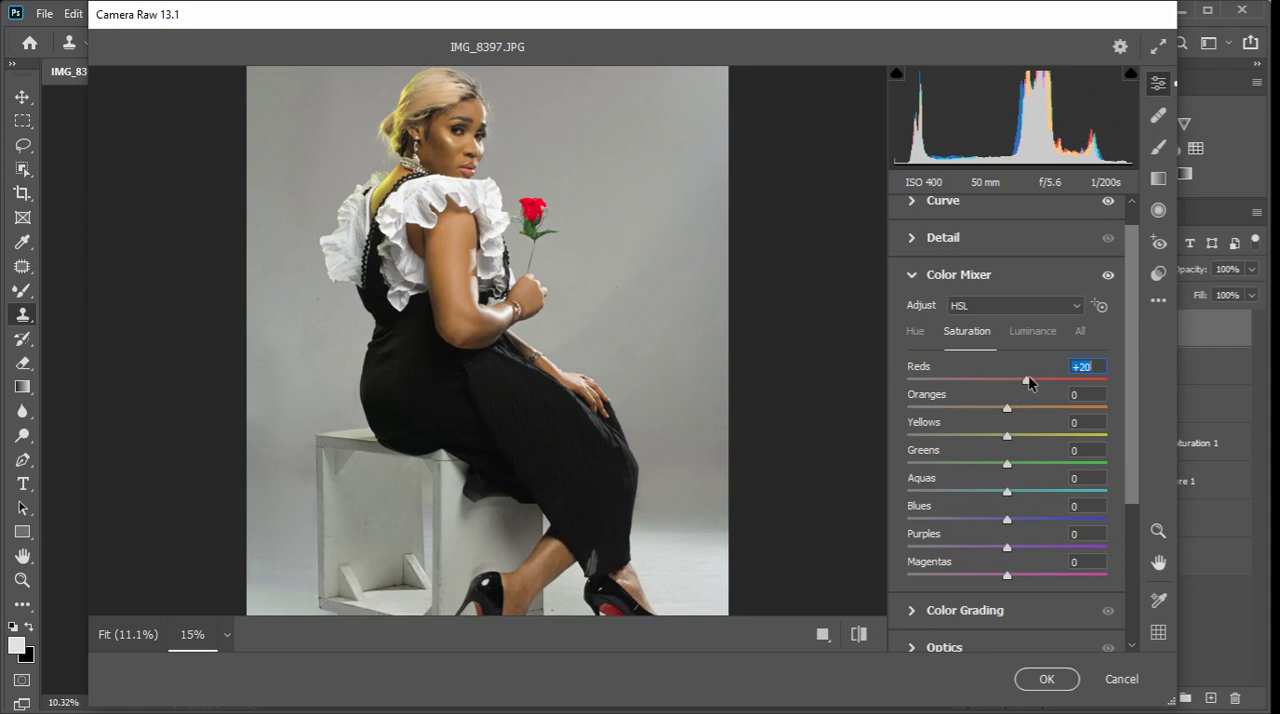
{"action": "left_click_drag", "start_coordinate": [1007, 463], "coordinate": [1037, 462]}
{"action": "left_click_drag", "start_coordinate": [1027, 383], "coordinate": [1024, 412]}
{"action": "left_click_drag", "start_coordinate": [1010, 438], "coordinate": [1019, 437]}
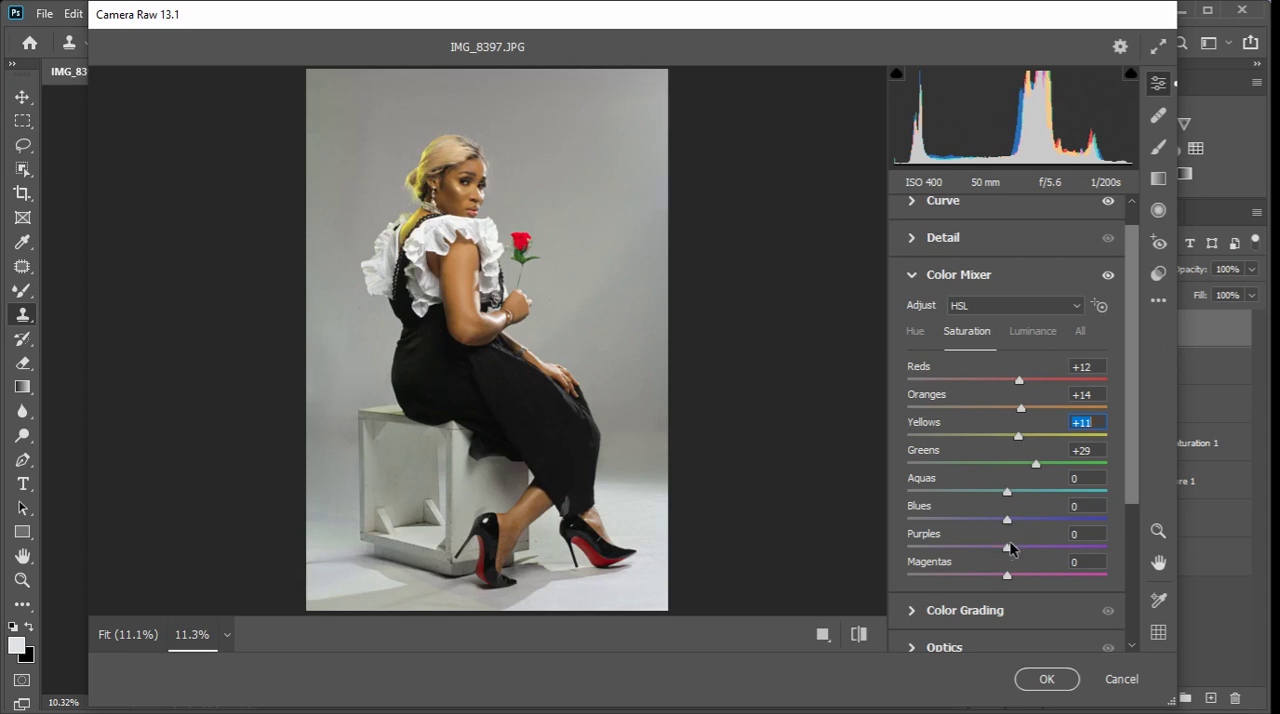
{"action": "left_click_drag", "start_coordinate": [1027, 519], "coordinate": [1037, 521]}
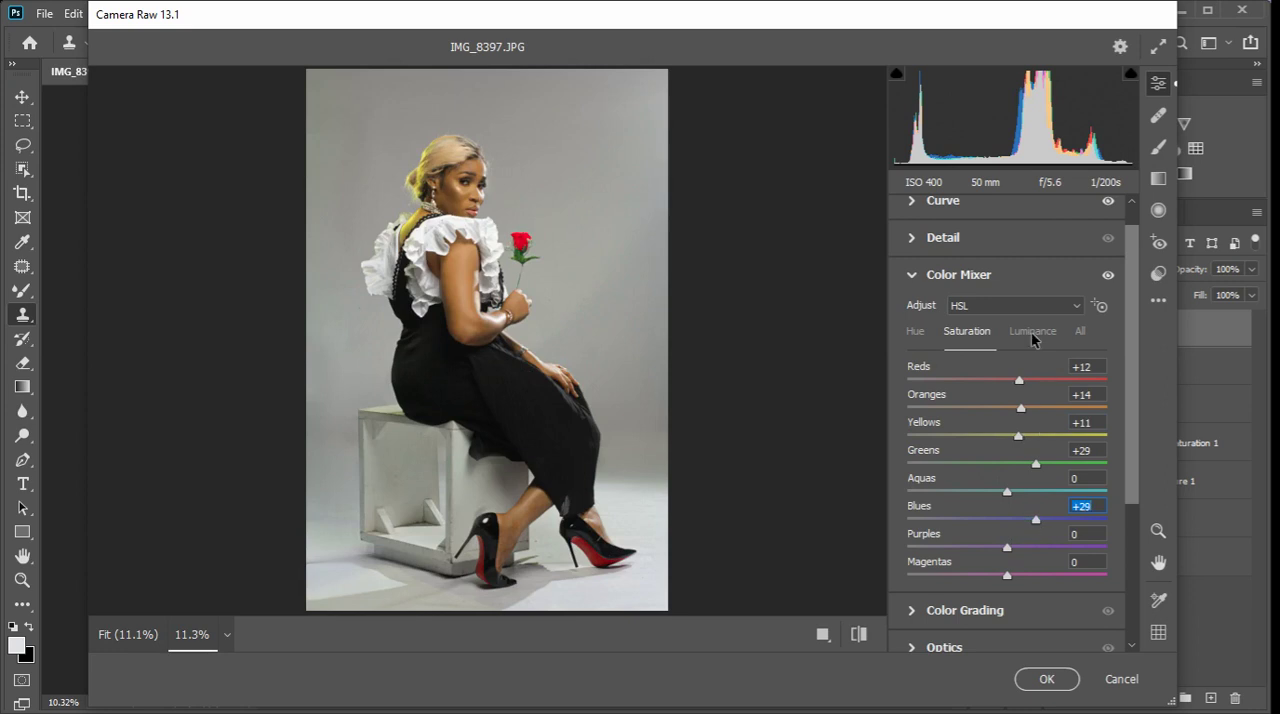
Brighten the skin tones by setting the Color Mixer luminance of Oranges and Yellows to +10.
{"action": "left_click", "coordinate": [1033, 337]}
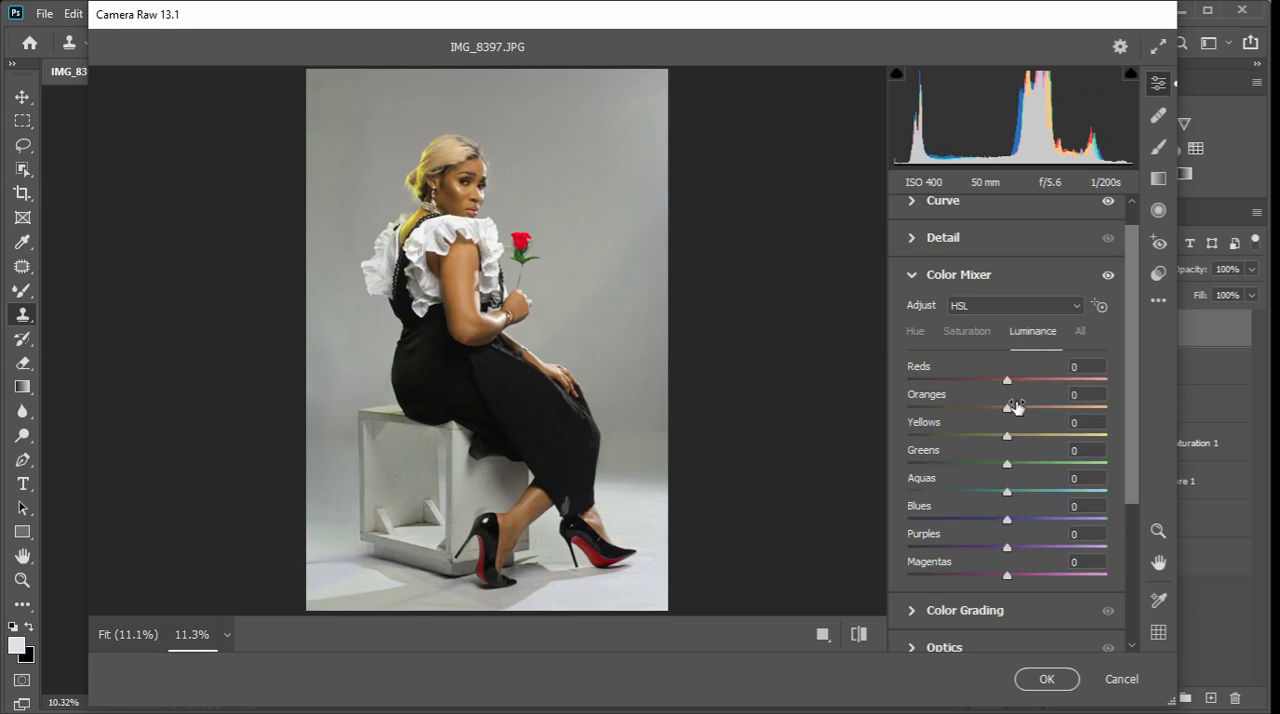
{"action": "left_click_drag", "start_coordinate": [1018, 410], "coordinate": [1019, 438]}
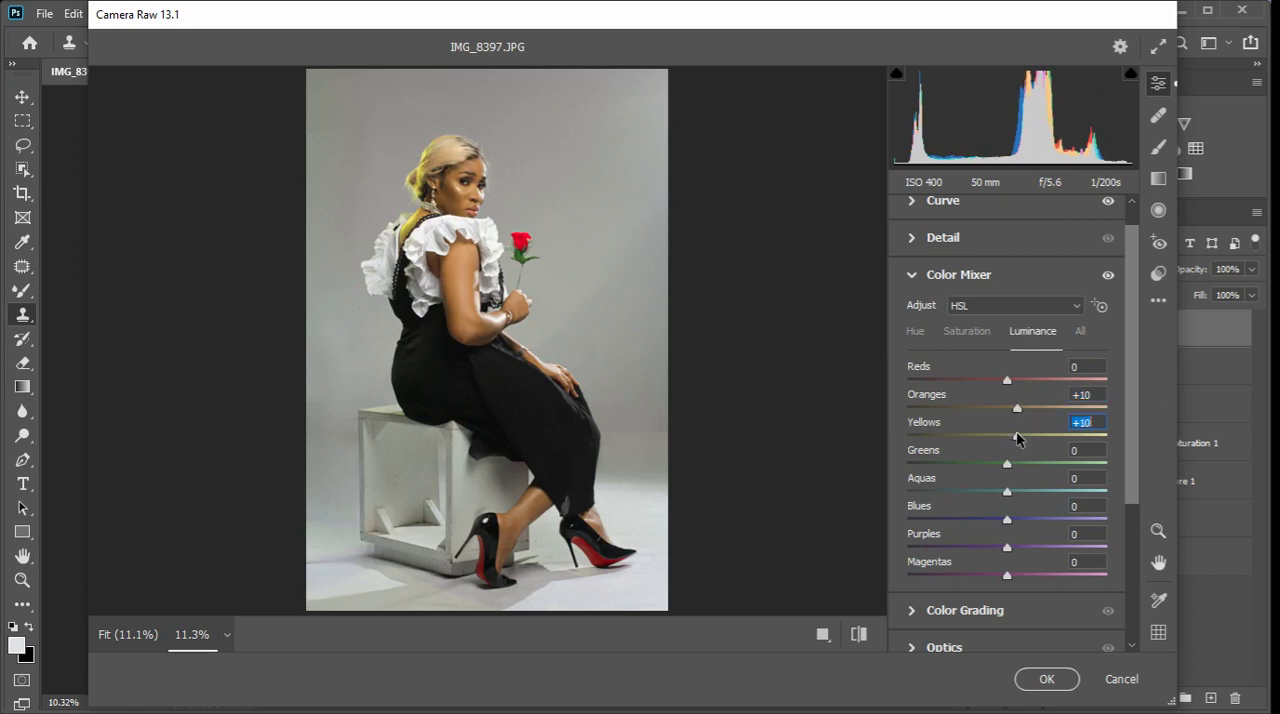
{"action": "left_click", "coordinate": [911, 278]}
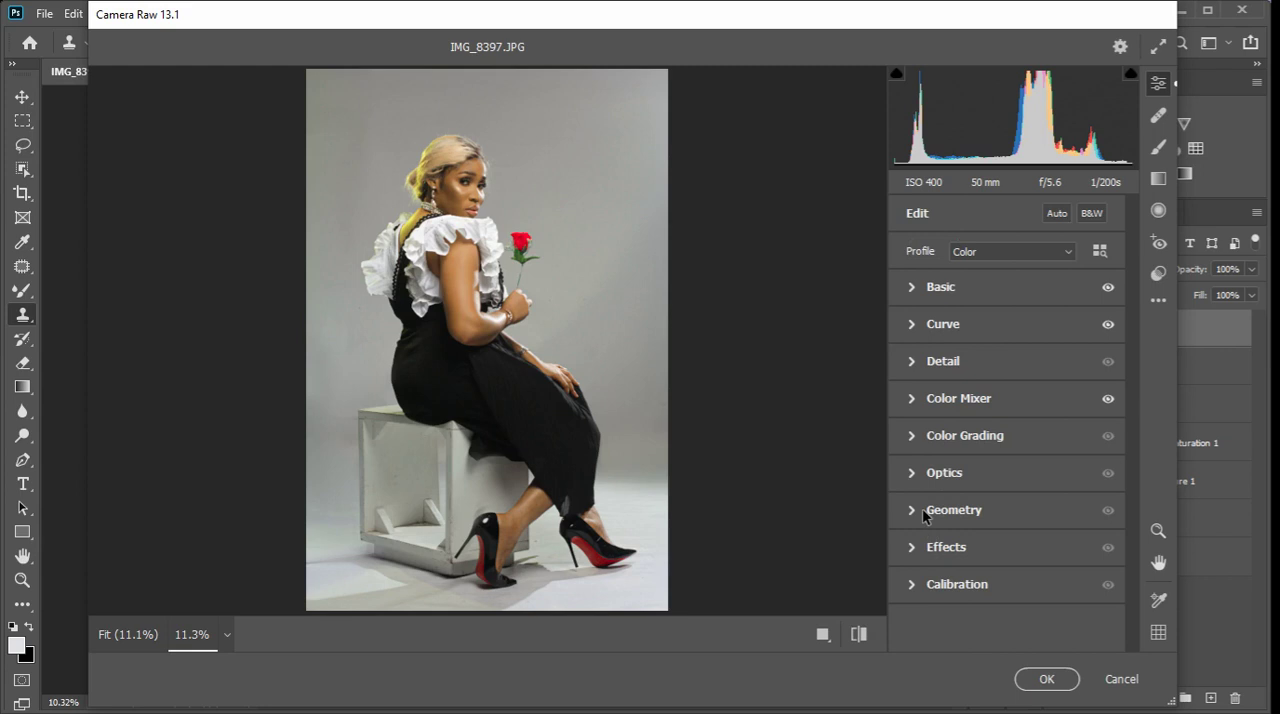
Calibrate the primary hues to Red +23, Green +30 and Blue -20, and apply the Camera Raw Filter to the layer.
{"action": "left_click", "coordinate": [912, 585]}
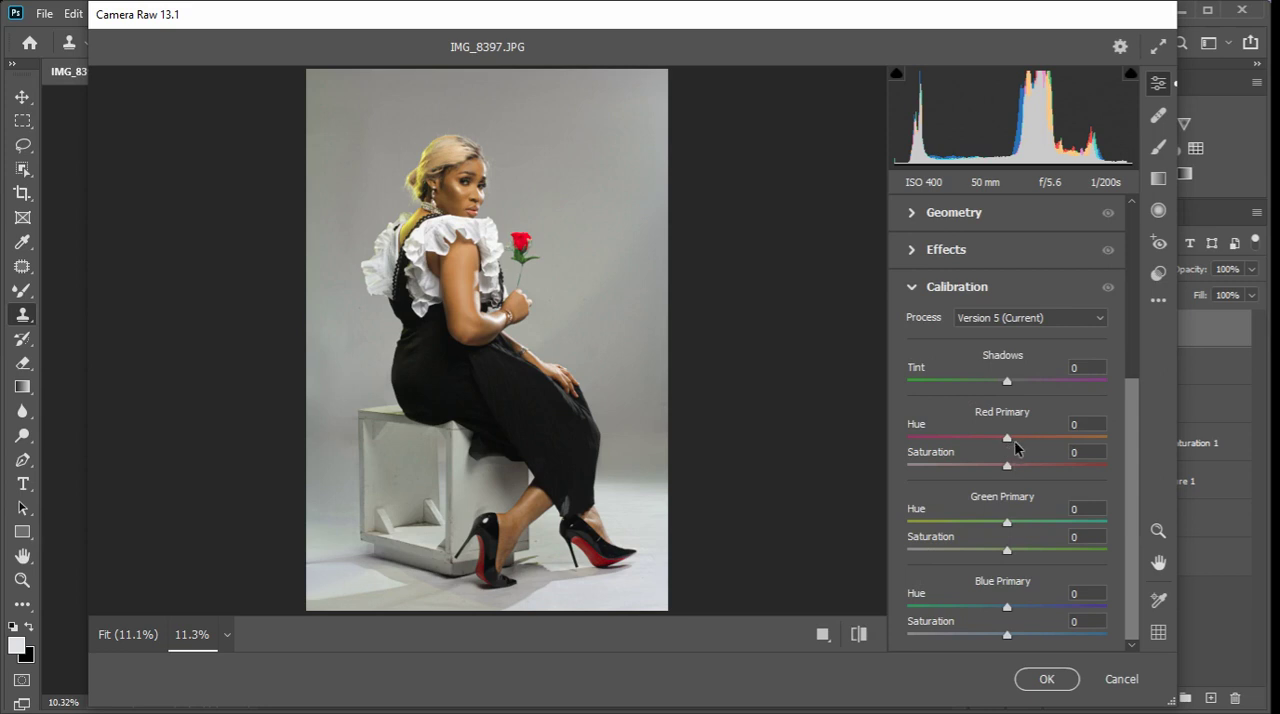
{"action": "mouse_move", "coordinate": [1008, 444]}
{"action": "left_mouse_down"}
{"action": "mouse_move", "coordinate": [979, 452]}
{"action": "mouse_move", "coordinate": [997, 448]}
{"action": "left_mouse_up"}
{"action": "mouse_move", "coordinate": [1012, 605]}
{"action": "left_mouse_down"}
{"action": "mouse_move", "coordinate": [1040, 603]}
{"action": "mouse_move", "coordinate": [1019, 607]}
{"action": "left_mouse_up"}
{"action": "mouse_move", "coordinate": [1007, 522]}
{"action": "left_mouse_down"}
{"action": "mouse_move", "coordinate": [990, 527]}
{"action": "mouse_move", "coordinate": [1043, 528]}
{"action": "mouse_move", "coordinate": [1023, 527]}
{"action": "left_mouse_up"}
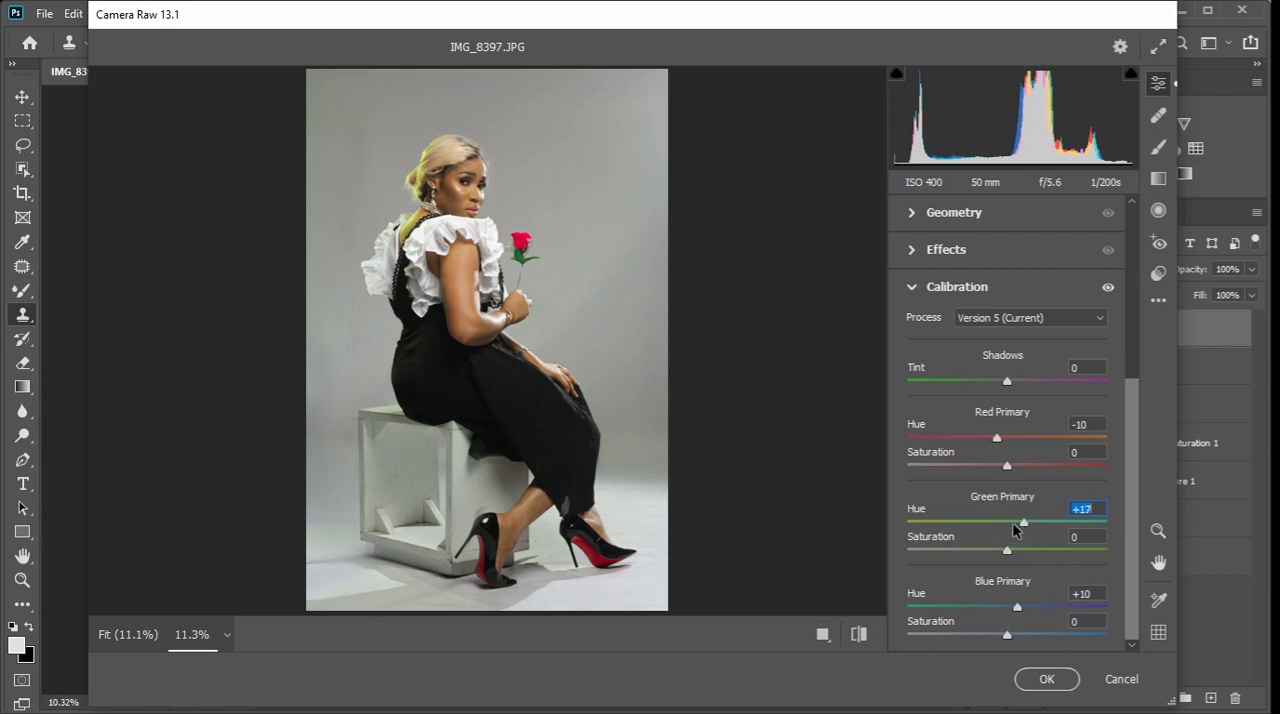
{"action": "left_click_drag", "start_coordinate": [997, 440], "coordinate": [1030, 440]}
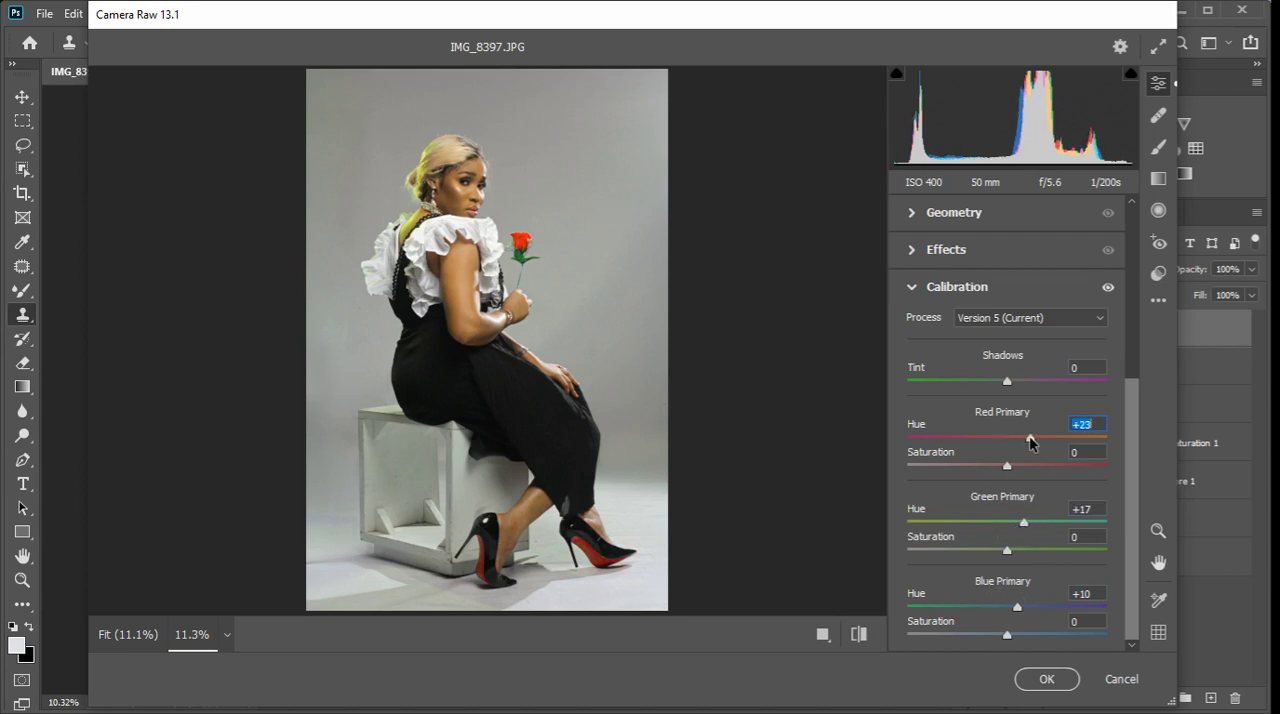
{"action": "left_click_drag", "start_coordinate": [1015, 605], "coordinate": [986, 607]}
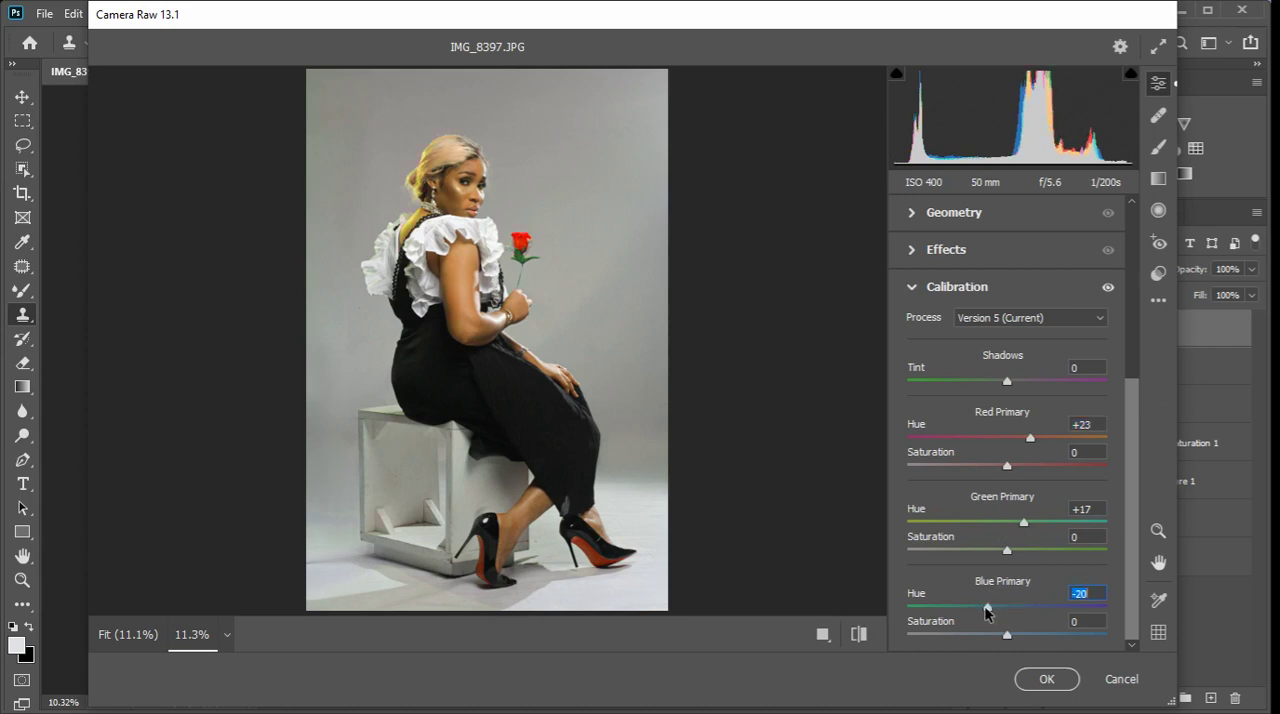
{"action": "mouse_move", "coordinate": [1023, 522]}
{"action": "left_mouse_down"}
{"action": "mouse_move", "coordinate": [991, 532]}
{"action": "mouse_move", "coordinate": [1051, 532]}
{"action": "mouse_move", "coordinate": [1040, 535]}
{"action": "left_mouse_up"}
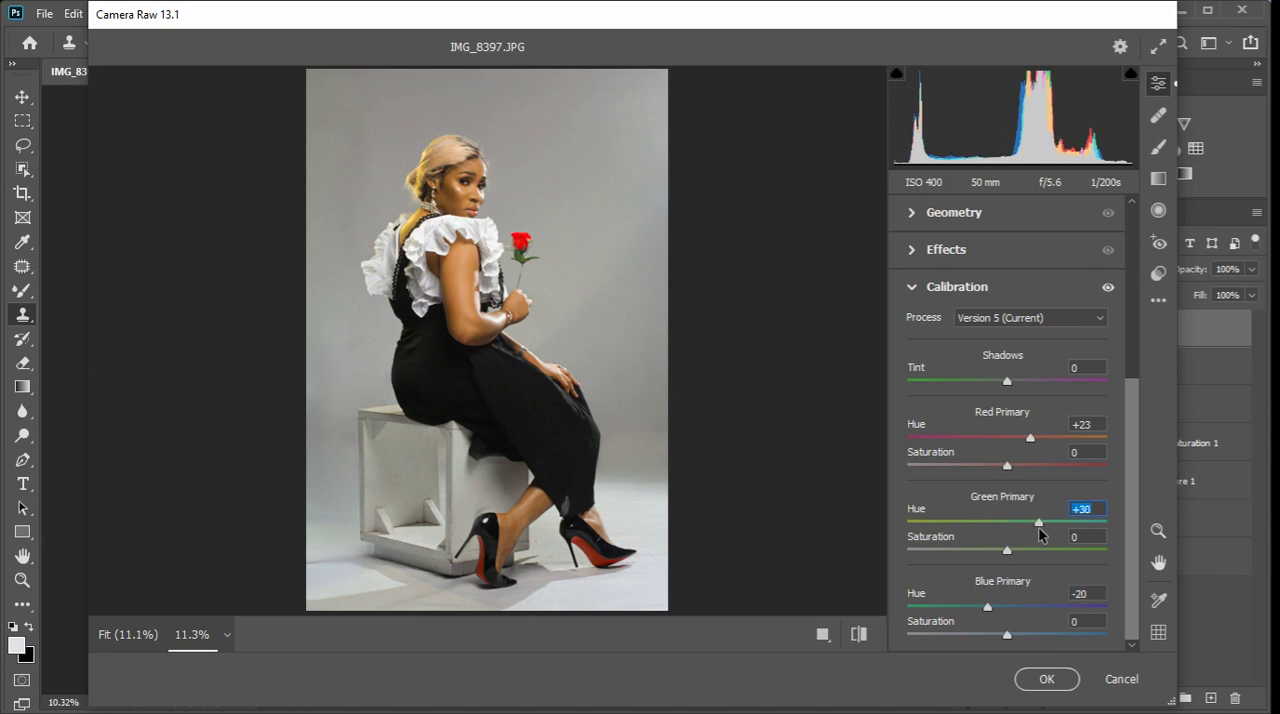
{"action": "left_click", "coordinate": [1046, 680]}
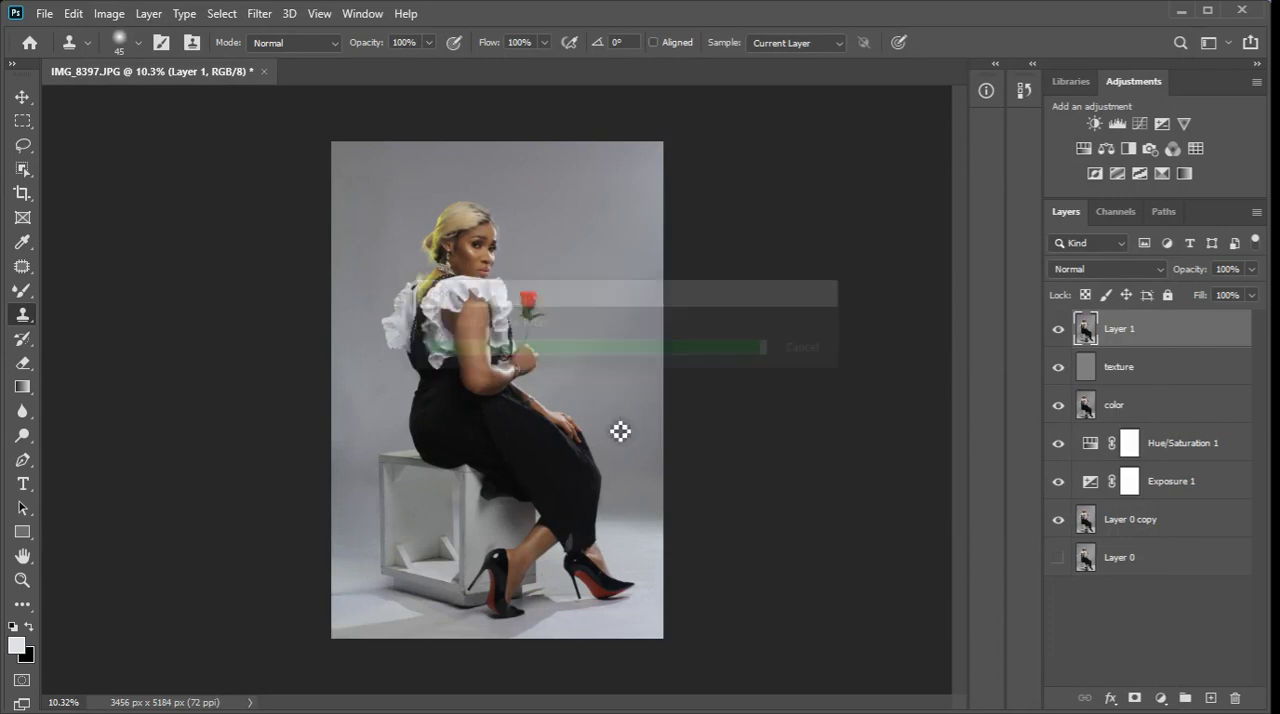
Add a Photo Filter adjustment layer above the filtered layer, using Cooling Filter (82) at 25% density.
{"action": "scroll", "coordinate": [400, 292], "scroll_direction": "up", "scroll_amount": 2}
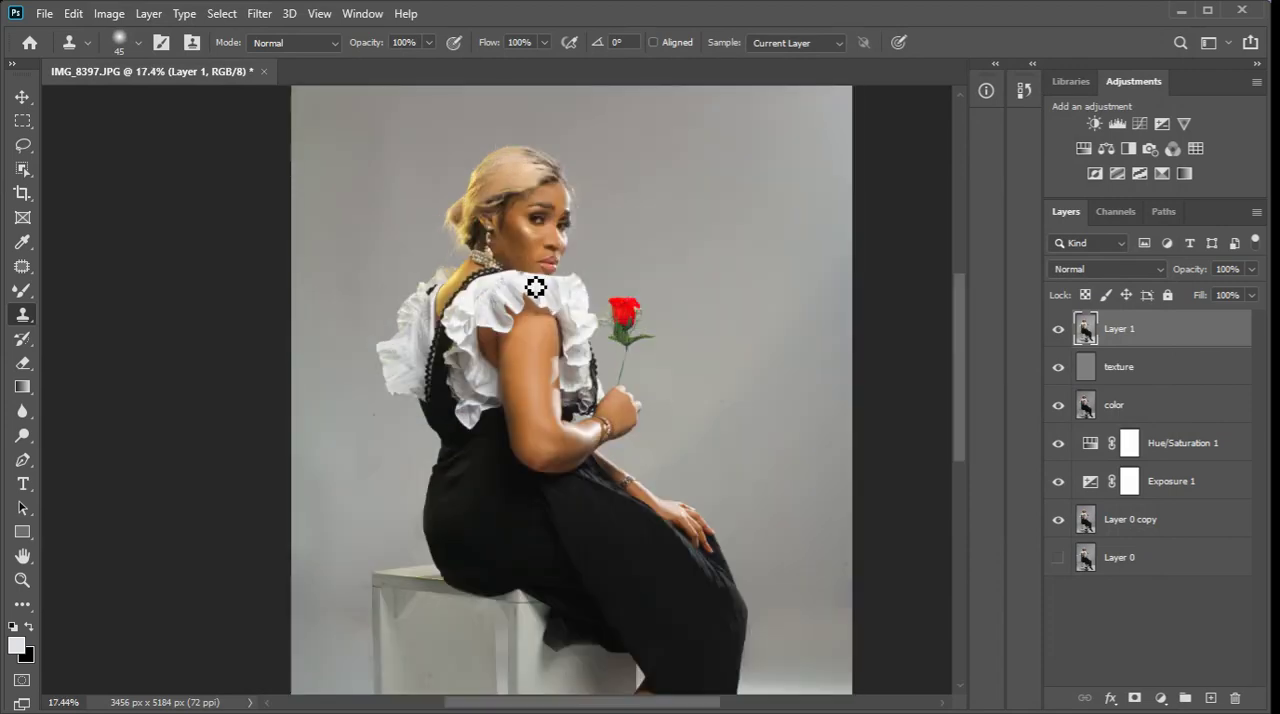
{"action": "scroll", "coordinate": [562, 252], "scroll_direction": "up", "scroll_amount": 5}
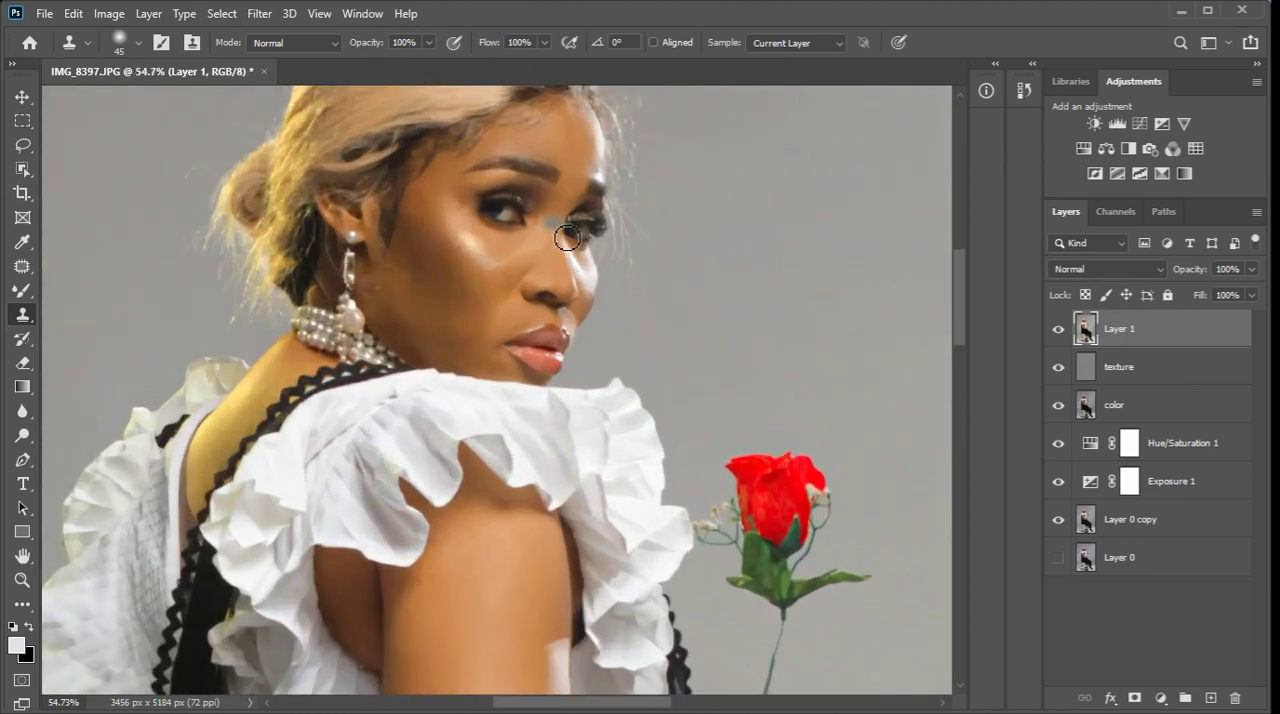
{"action": "scroll", "coordinate": [545, 352], "scroll_direction": "up", "scroll_amount": 2}
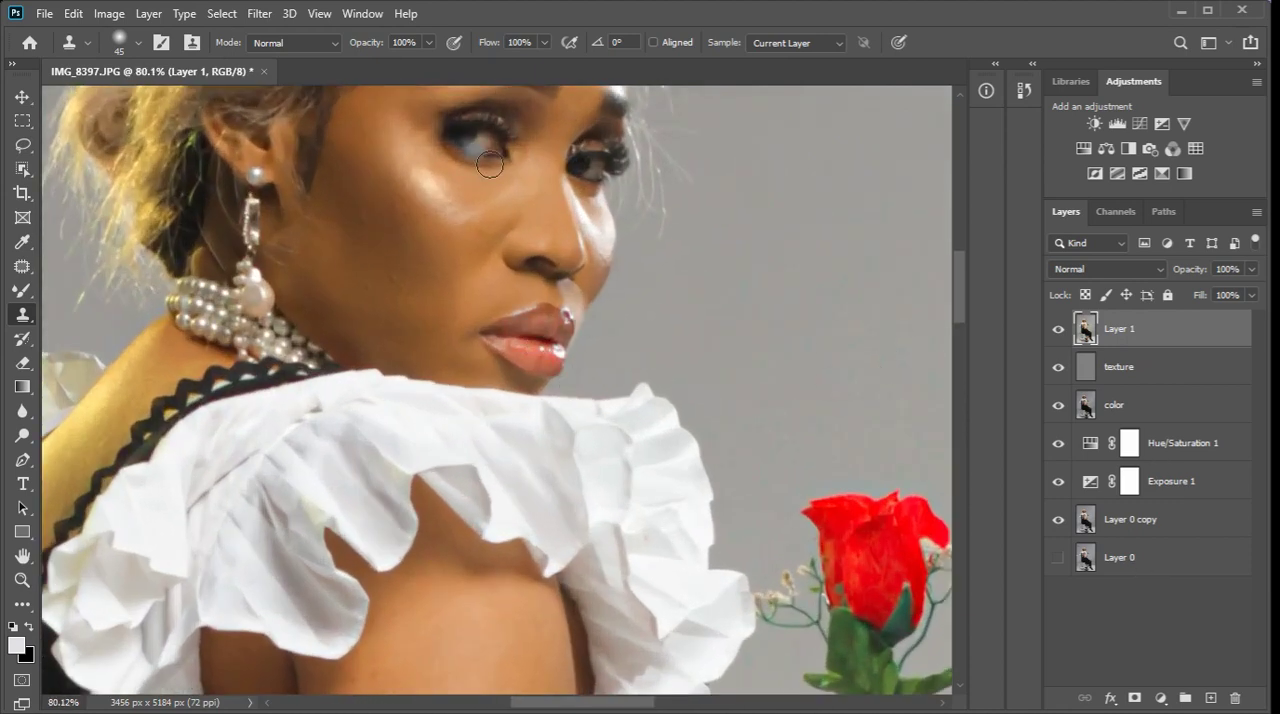
{"action": "left_click", "coordinate": [1160, 698]}
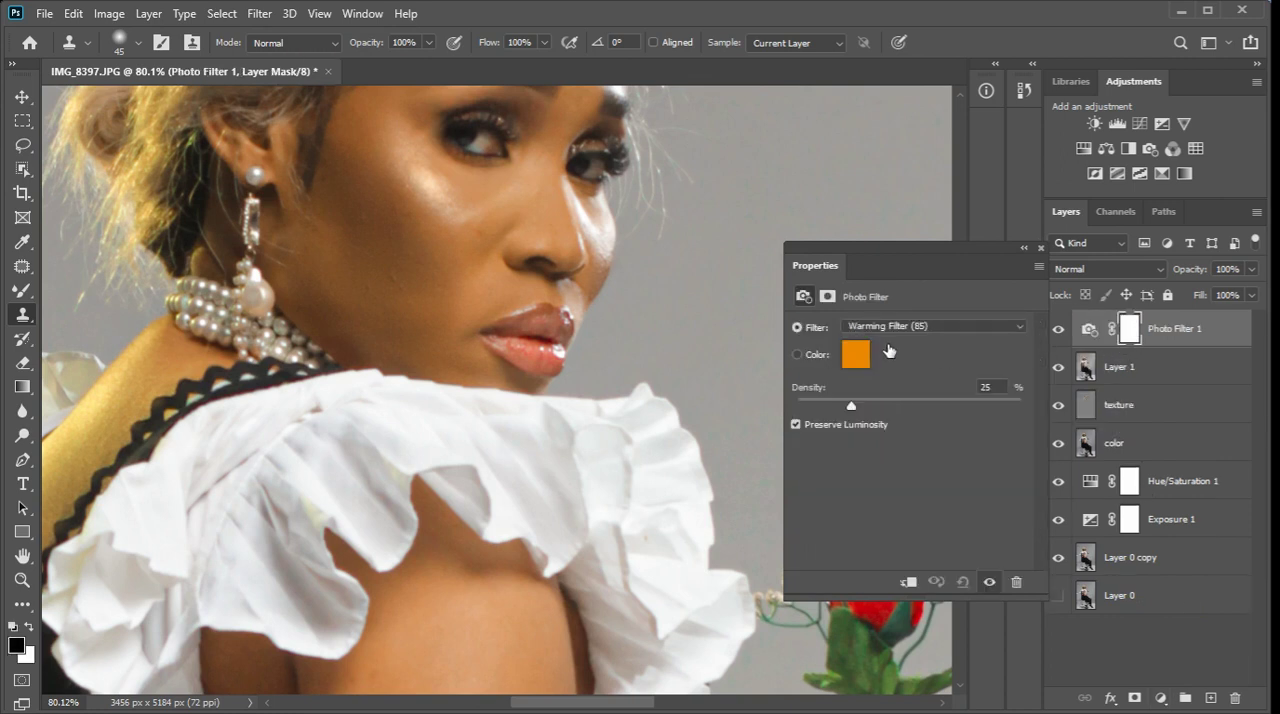
{"action": "left_click", "coordinate": [889, 325]}
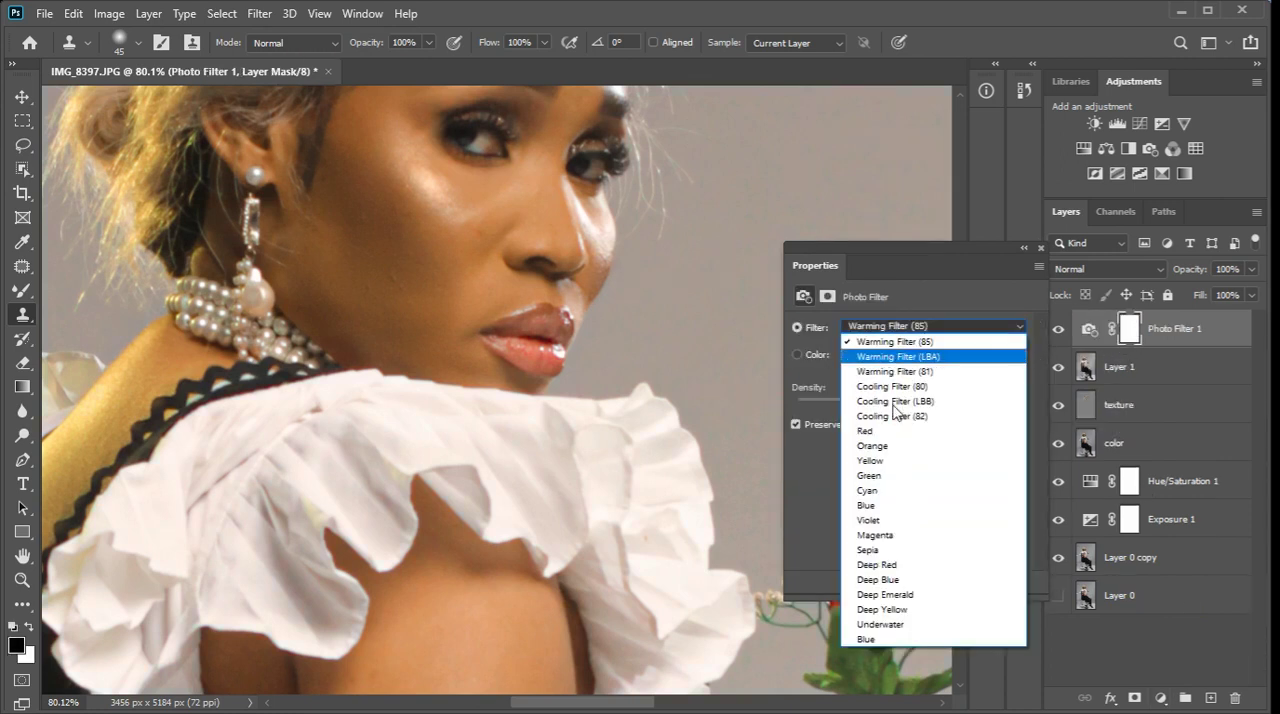
{"action": "left_click", "coordinate": [894, 415]}
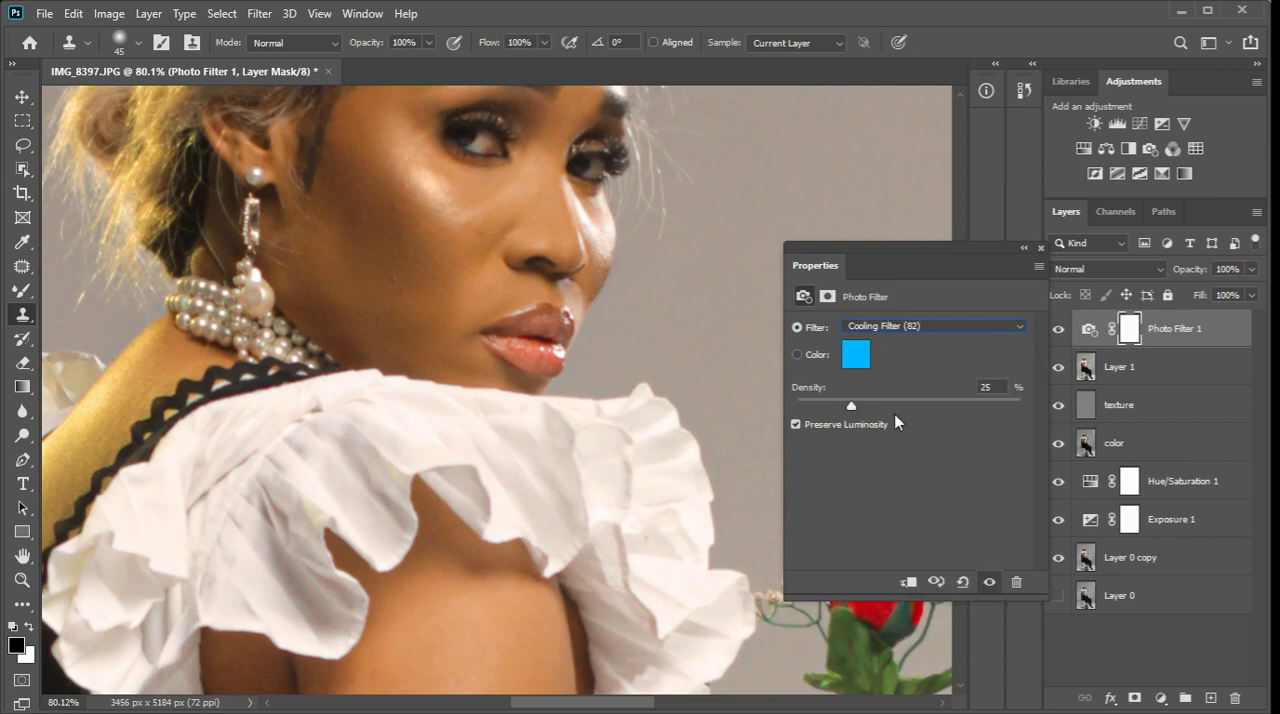
{"action": "left_click", "coordinate": [1037, 248]}
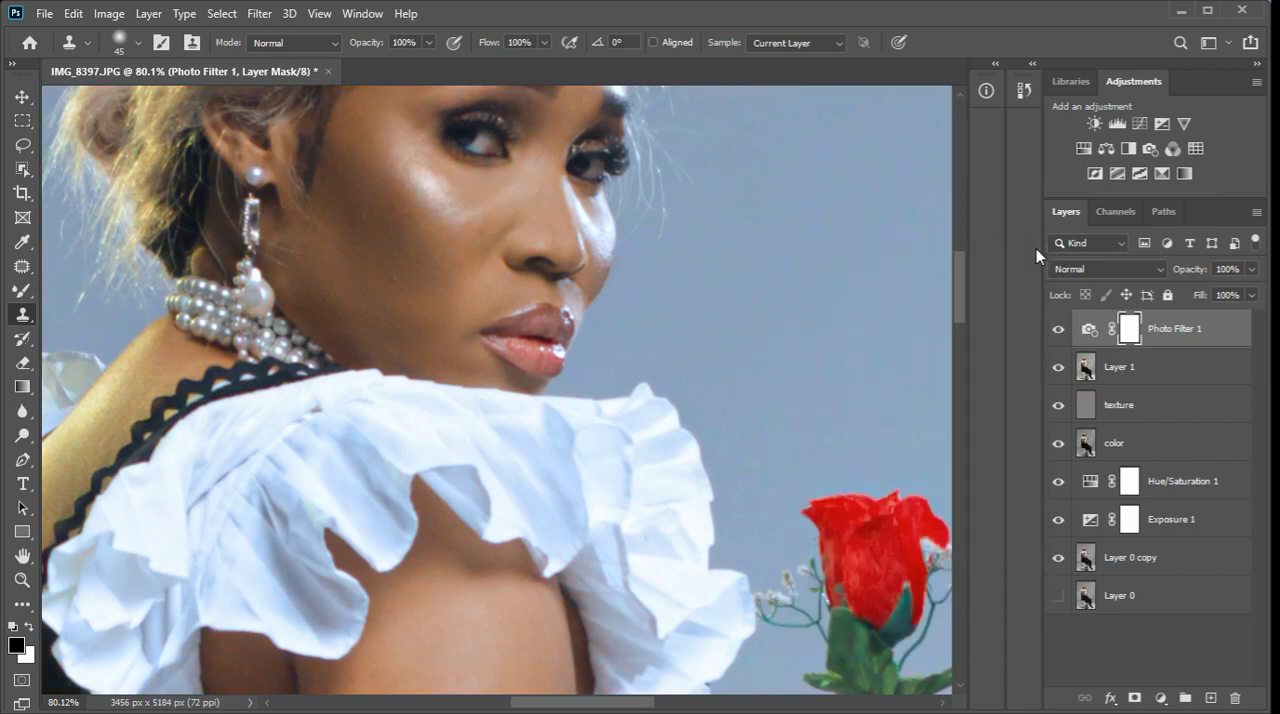
Add a Black & White adjustment layer above the photo filter and raise its Reds value to lighten the skin and rose.
{"action": "left_click", "coordinate": [1160, 698]}
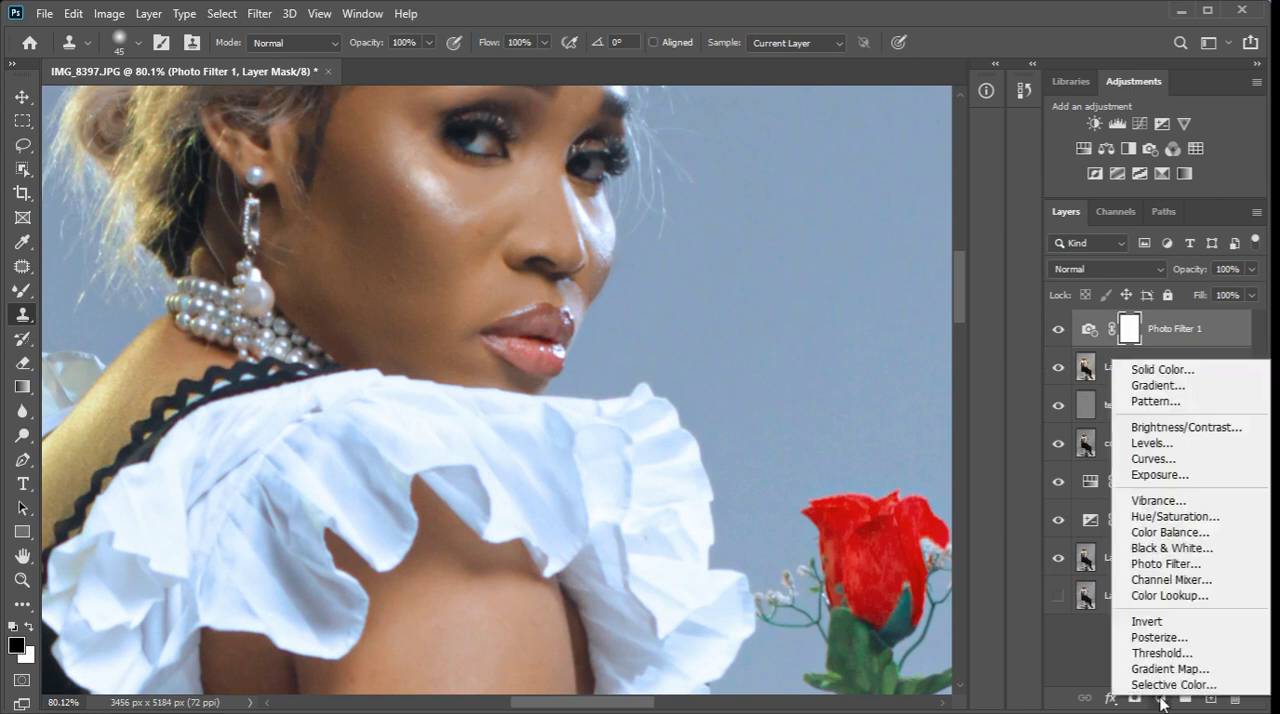
{"action": "left_click", "coordinate": [1185, 548]}
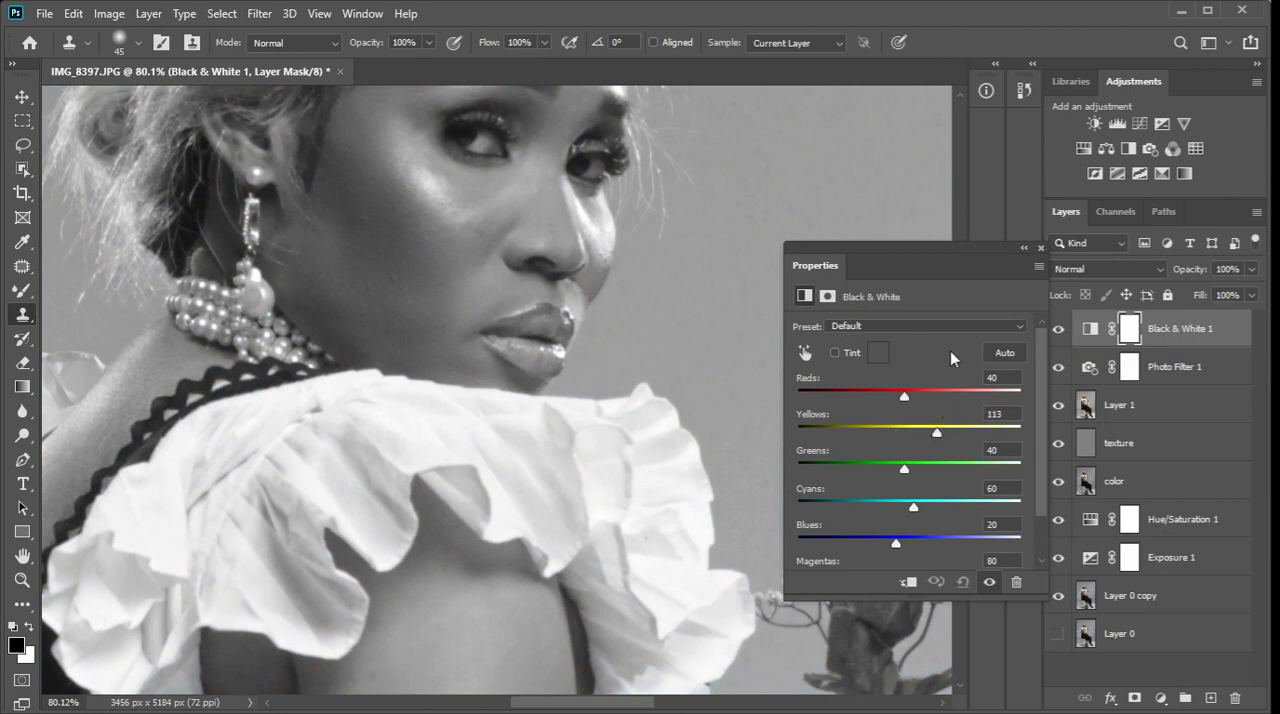
{"action": "left_click_drag", "start_coordinate": [912, 396], "coordinate": [932, 398]}
{"action": "left_click", "coordinate": [1041, 249]}
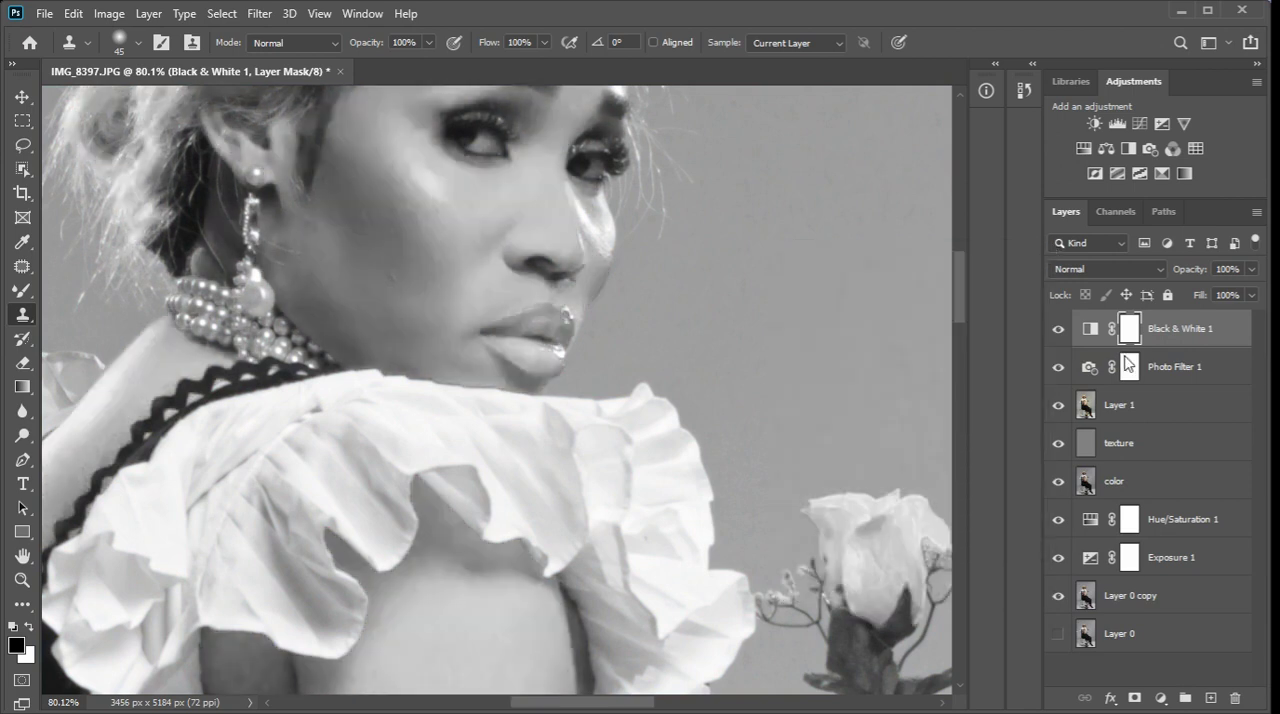
Set the Black & White layer to 71% opacity, and group it with the Photo Filter layer under a black-filled mask.
{"action": "left_click", "coordinate": [1251, 269]}
{"action": "left_click_drag", "start_coordinate": [1256, 290], "coordinate": [1229, 297]}
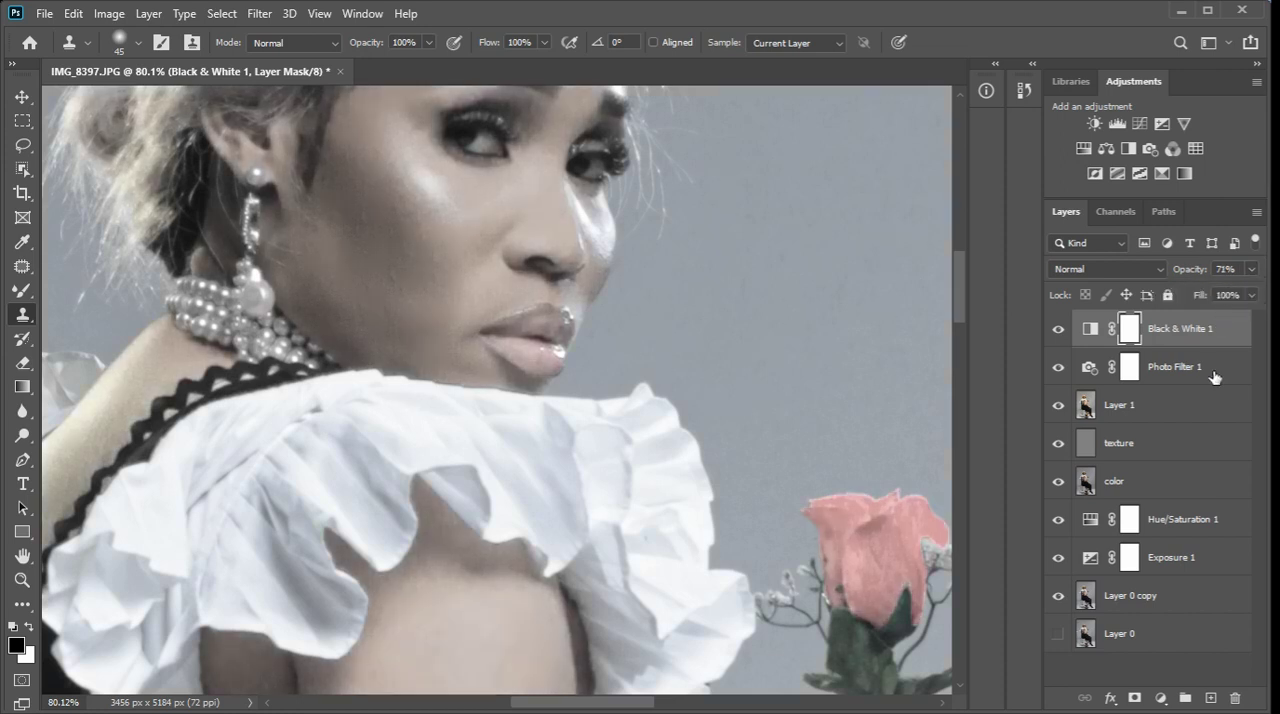
{"action": "left_click", "coordinate": [1213, 375], "text": "shift"}
{"action": "left_click", "coordinate": [1185, 697]}
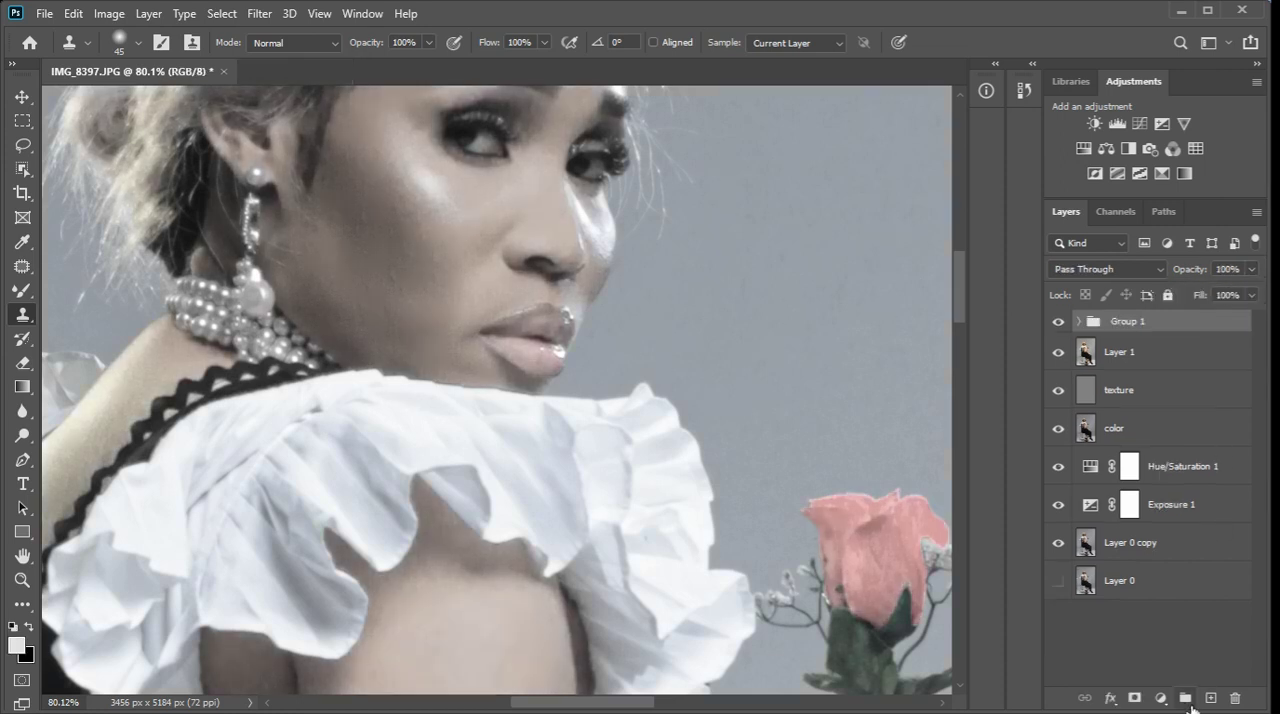
{"action": "left_click", "coordinate": [1134, 697]}
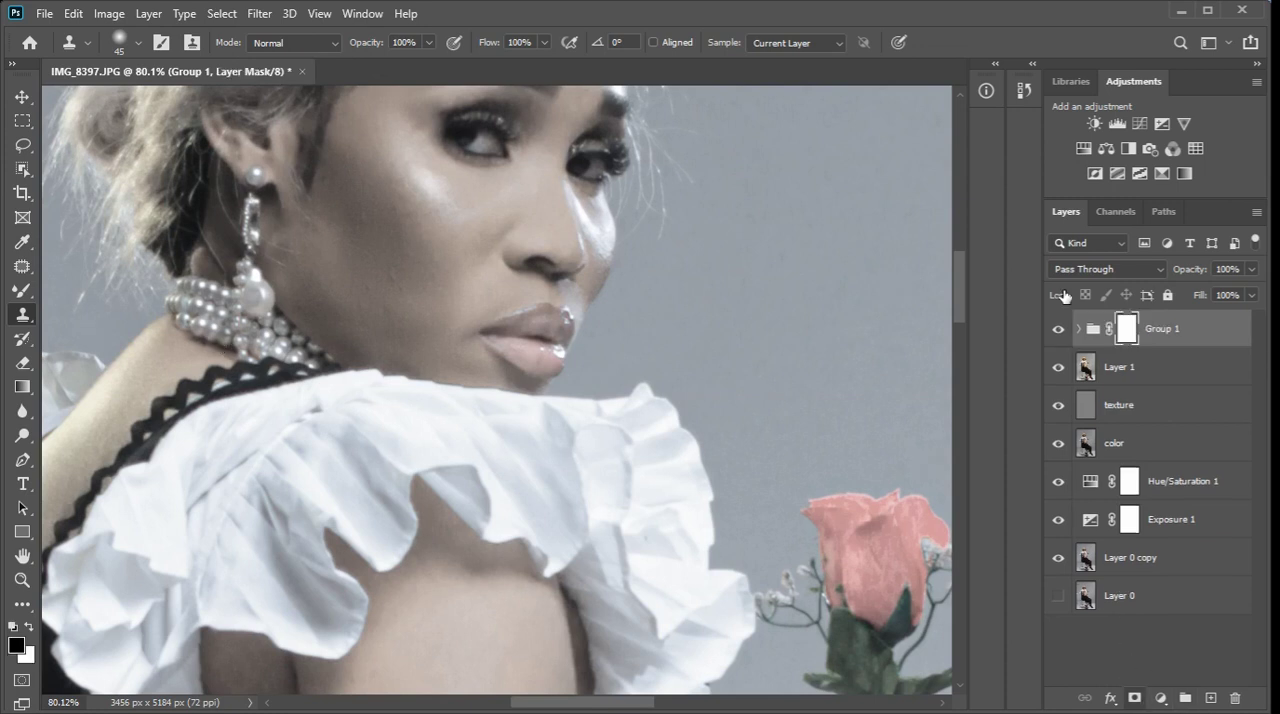
{"action": "key", "text": "ctrl+i"}
Paint white with the Brush tool on the group's mask over both eyes to reveal the desaturated, cooler tone there.
{"action": "left_click", "coordinate": [23, 290]}
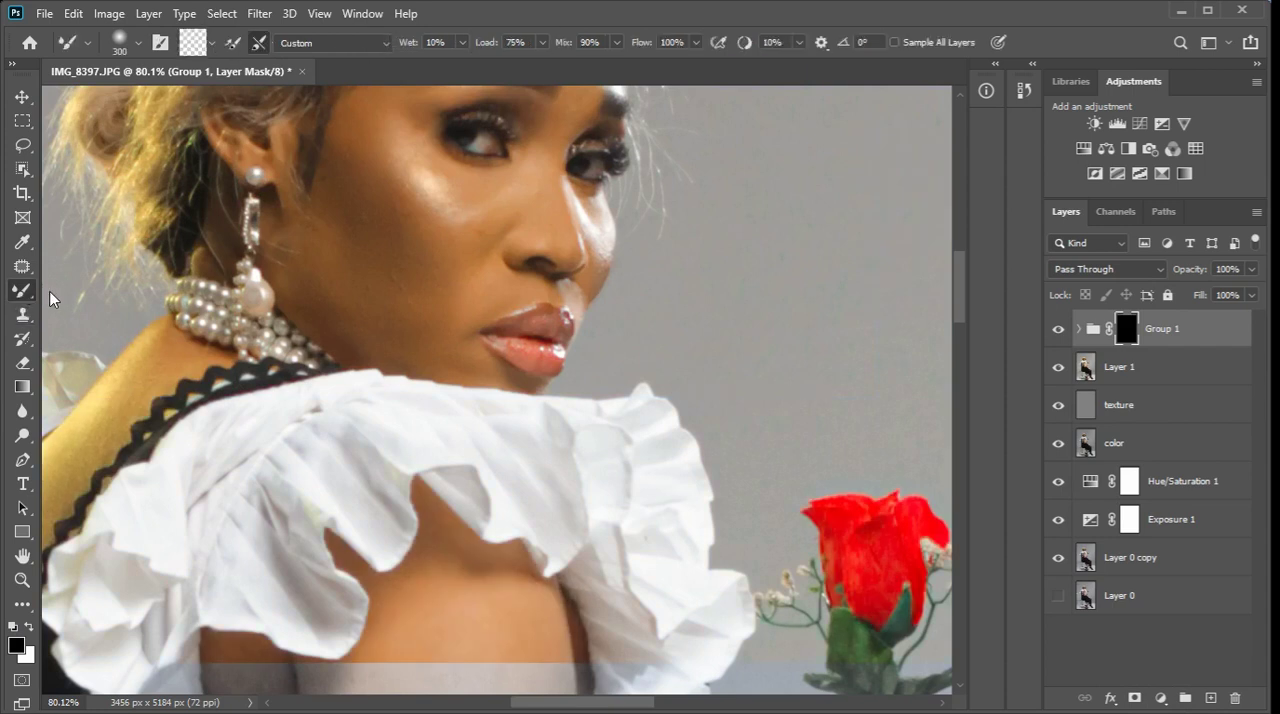
{"action": "right_click", "coordinate": [28, 291]}
{"action": "left_click", "coordinate": [48, 290]}
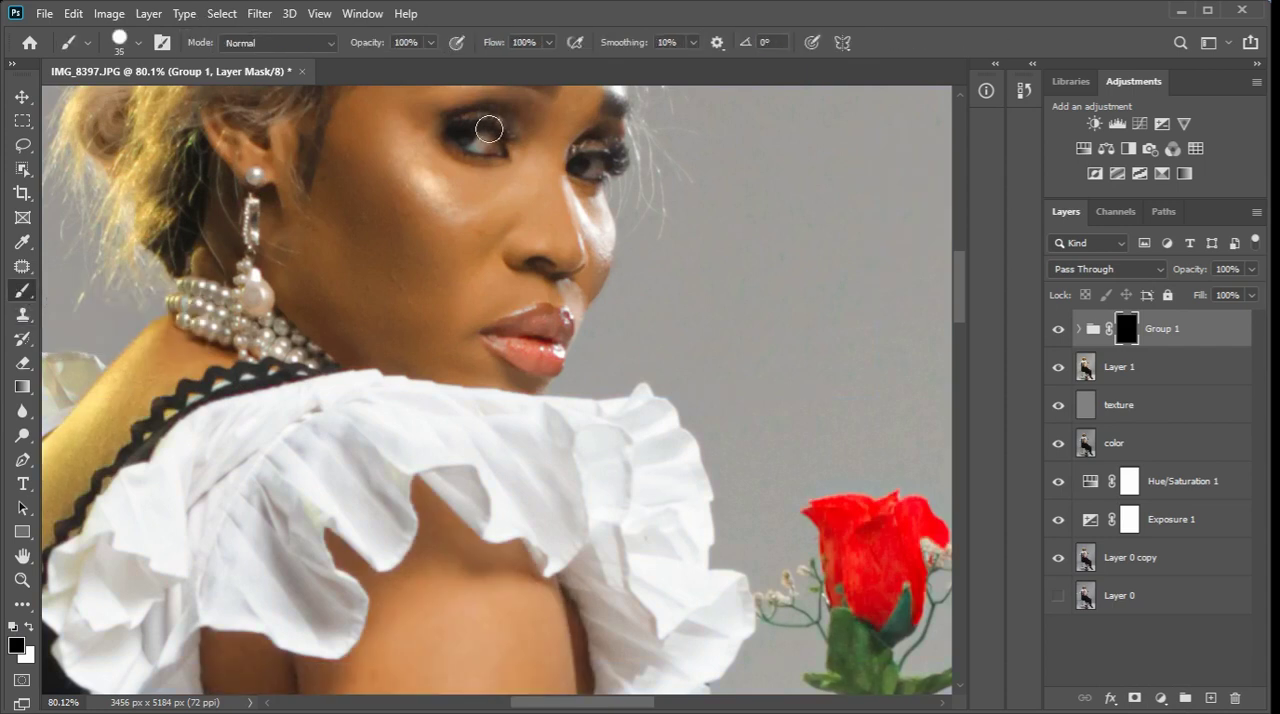
{"action": "scroll", "coordinate": [490, 135], "scroll_direction": "up", "scroll_amount": 4}
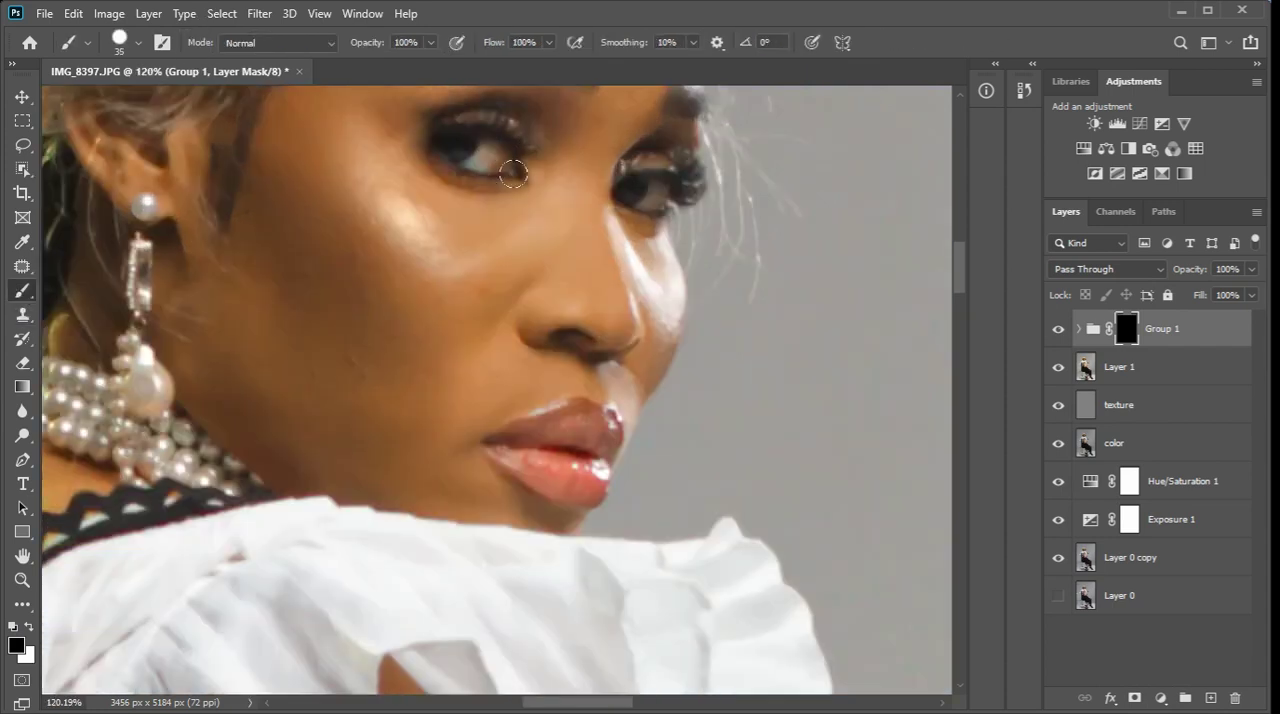
{"action": "key", "text": "x"}
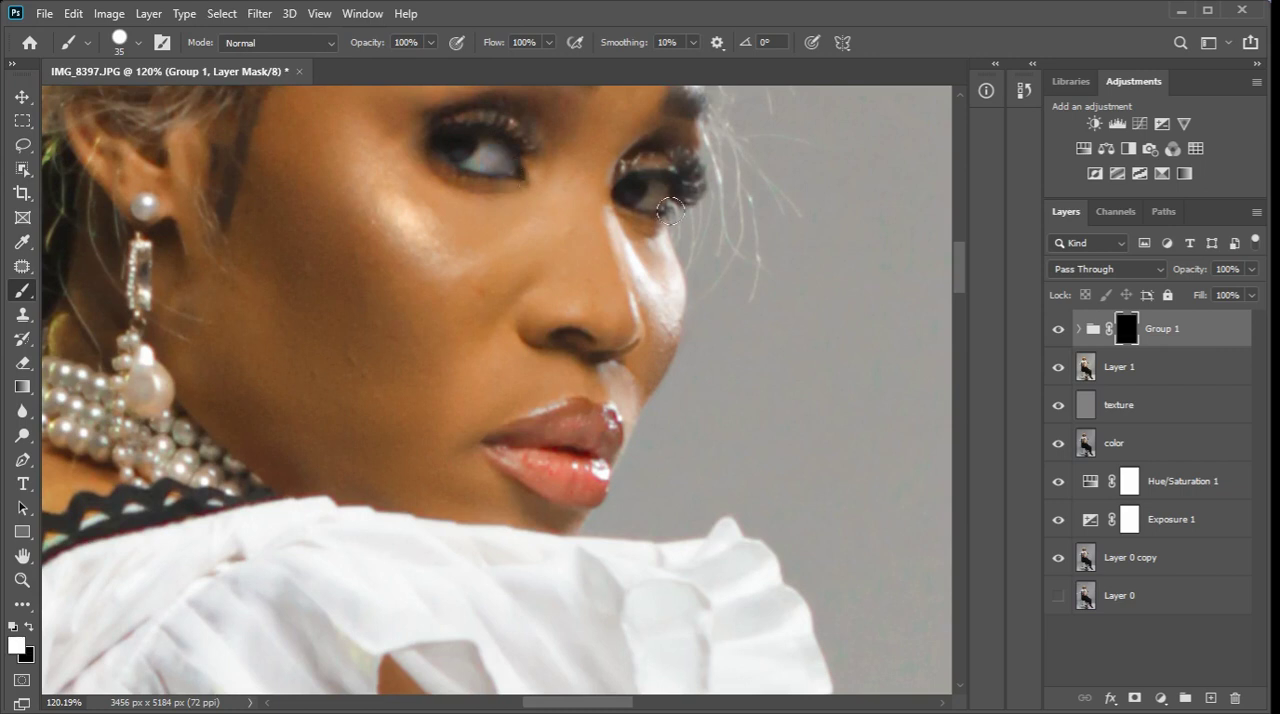
{"action": "left_click_drag", "start_coordinate": [671, 211], "coordinate": [648, 209]}
Add a Hue/Saturation adjustment layer above the group with Saturation set to +30.
{"action": "scroll", "coordinate": [628, 238], "scroll_direction": "down", "scroll_amount": 2}
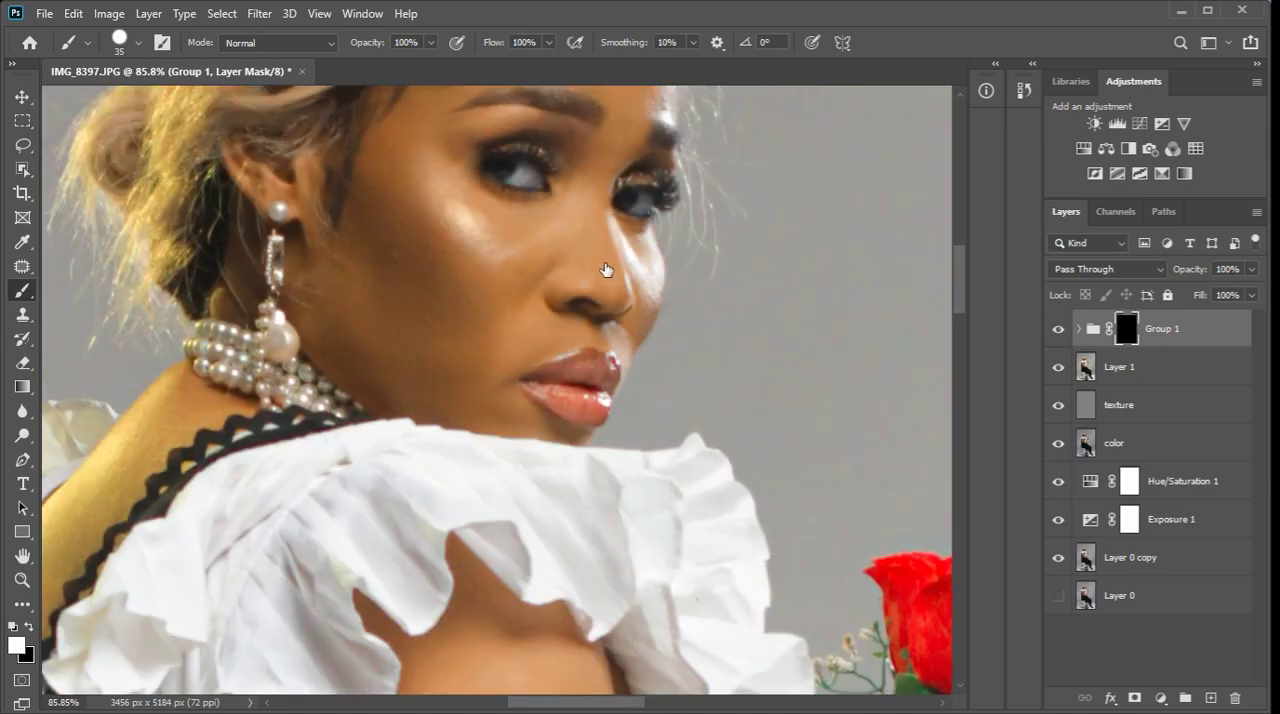
{"action": "scroll", "coordinate": [608, 274], "scroll_direction": "down", "scroll_amount": 3}
{"action": "scroll", "coordinate": [685, 366], "scroll_direction": "down", "scroll_amount": 2}
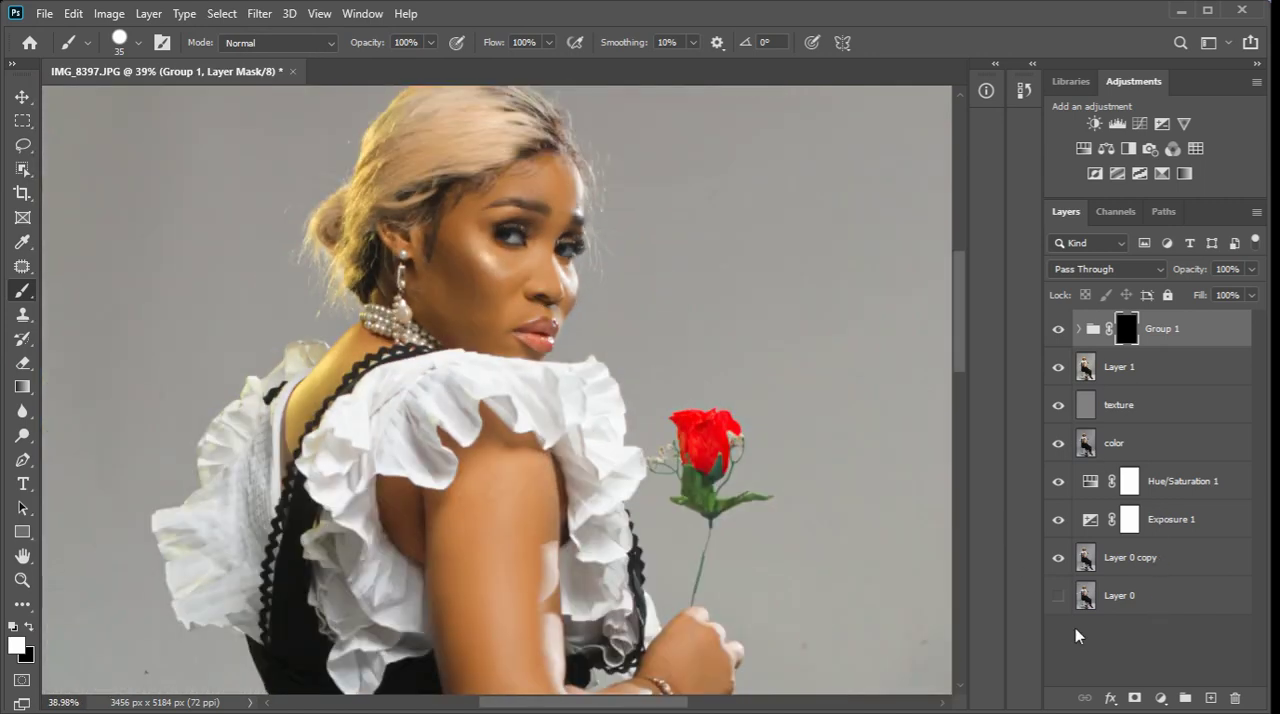
{"action": "left_click", "coordinate": [1161, 697]}
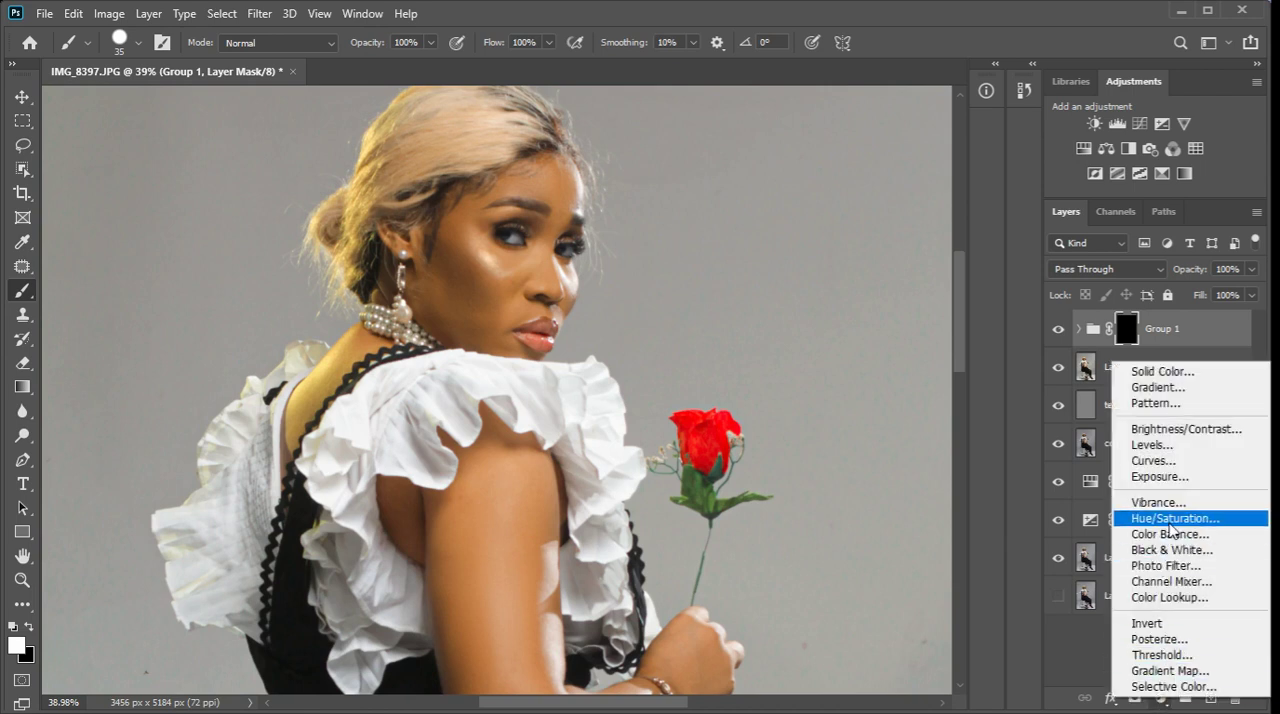
{"action": "left_click", "coordinate": [1169, 521]}
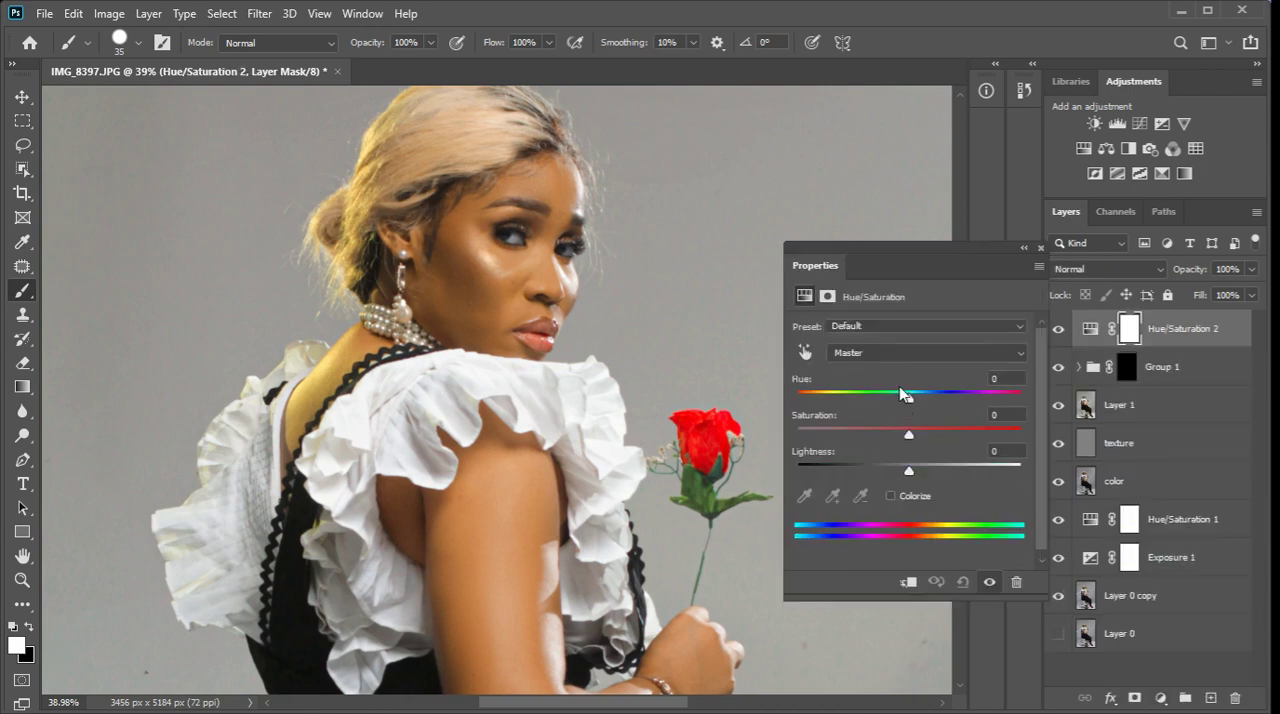
{"action": "left_click_drag", "start_coordinate": [911, 436], "coordinate": [960, 439]}
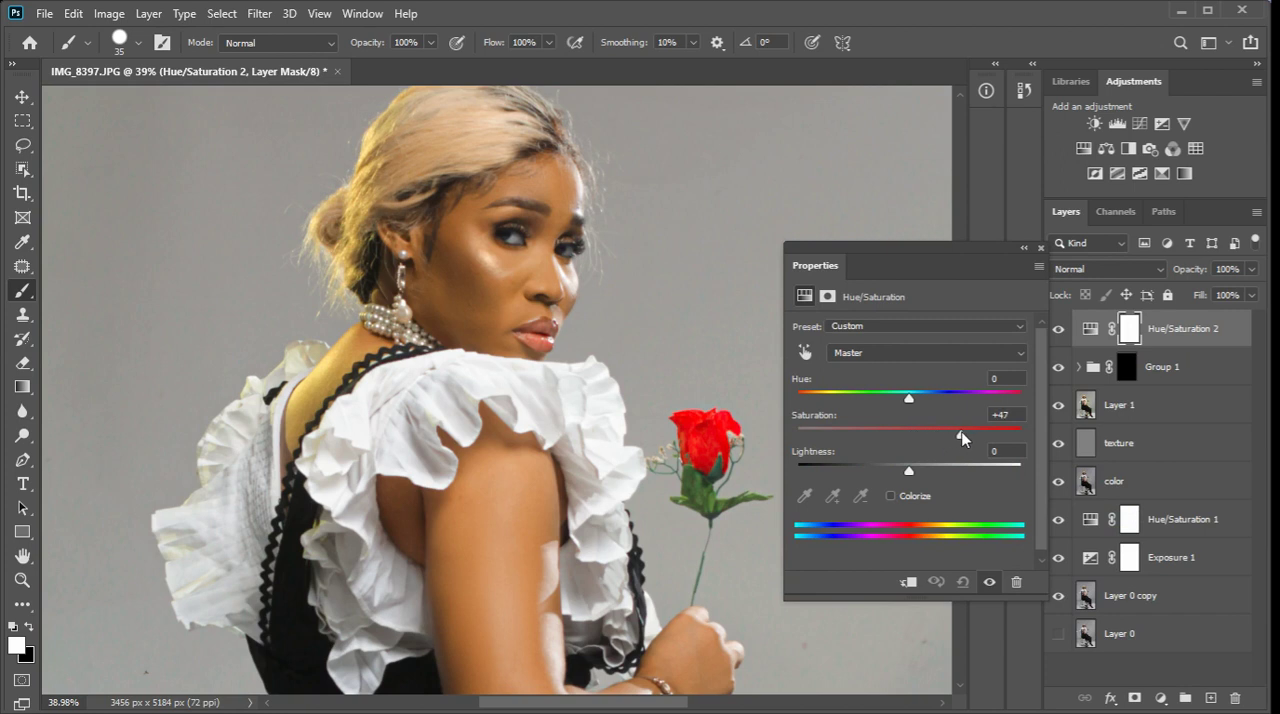
{"action": "left_click_drag", "start_coordinate": [960, 438], "coordinate": [942, 440]}
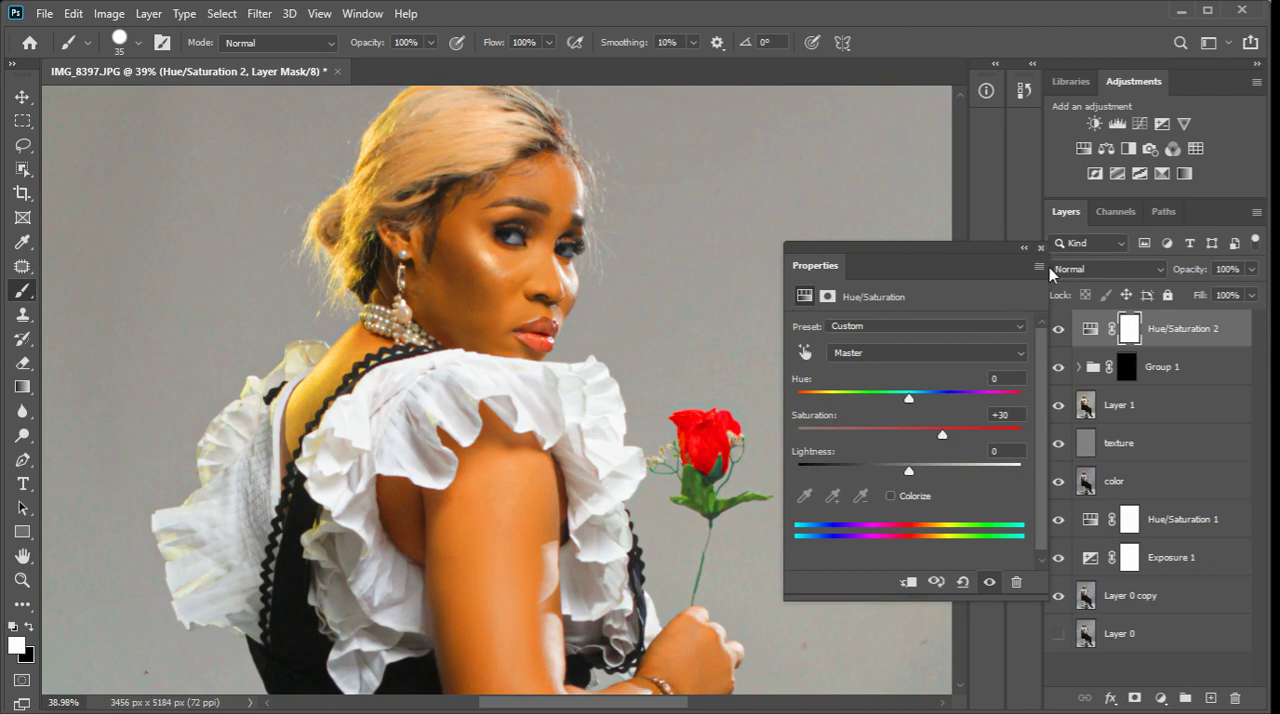
{"action": "left_click", "coordinate": [1041, 244]}
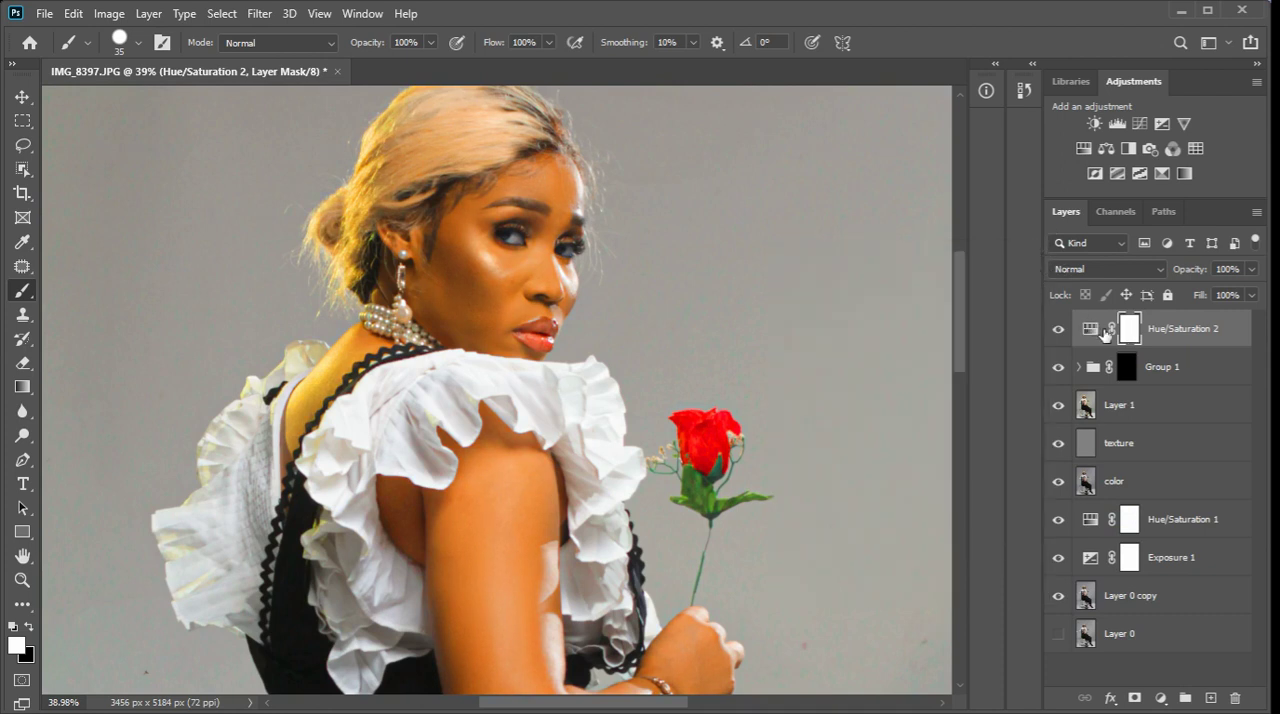
Invert the Hue/Saturation layer's mask and paint white over the lips to restrict the saturation boost to them.
{"action": "key", "text": "ctrl+i"}
{"action": "scroll", "coordinate": [558, 331], "scroll_direction": "up", "scroll_amount": 5}
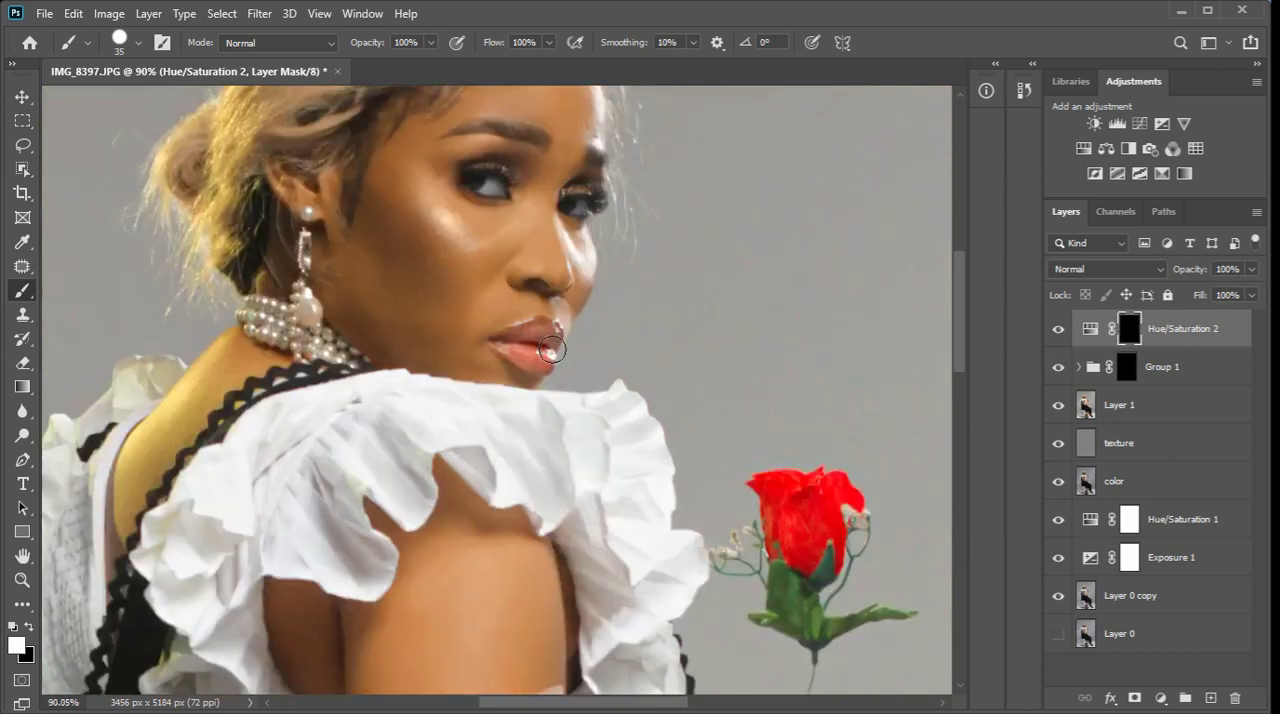
{"action": "mouse_move", "coordinate": [566, 360]}
{"action": "left_mouse_down"}
{"action": "mouse_move", "coordinate": [535, 342]}
{"action": "mouse_move", "coordinate": [494, 362]}
{"action": "left_mouse_up"}
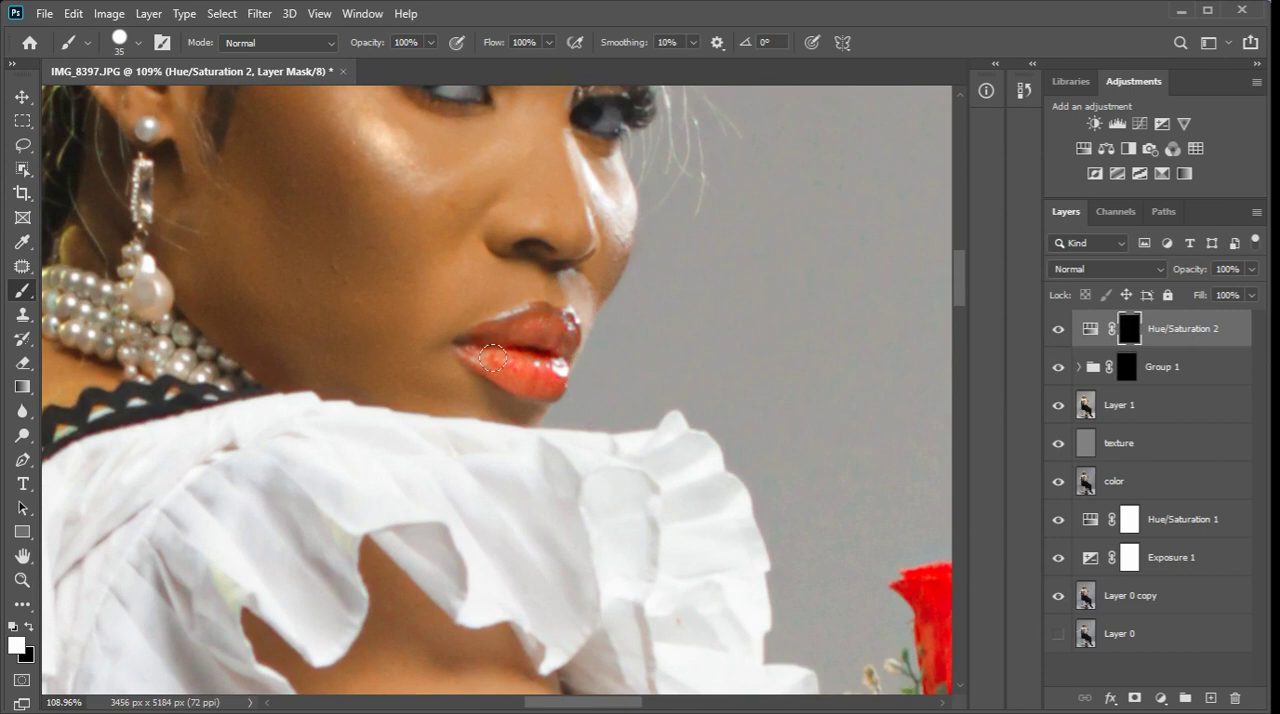
Reduce the lip Hue/Saturation layer's opacity to 60% and toggle its visibility to compare the effect.
{"action": "scroll", "coordinate": [637, 365], "scroll_direction": "down", "scroll_amount": 7}
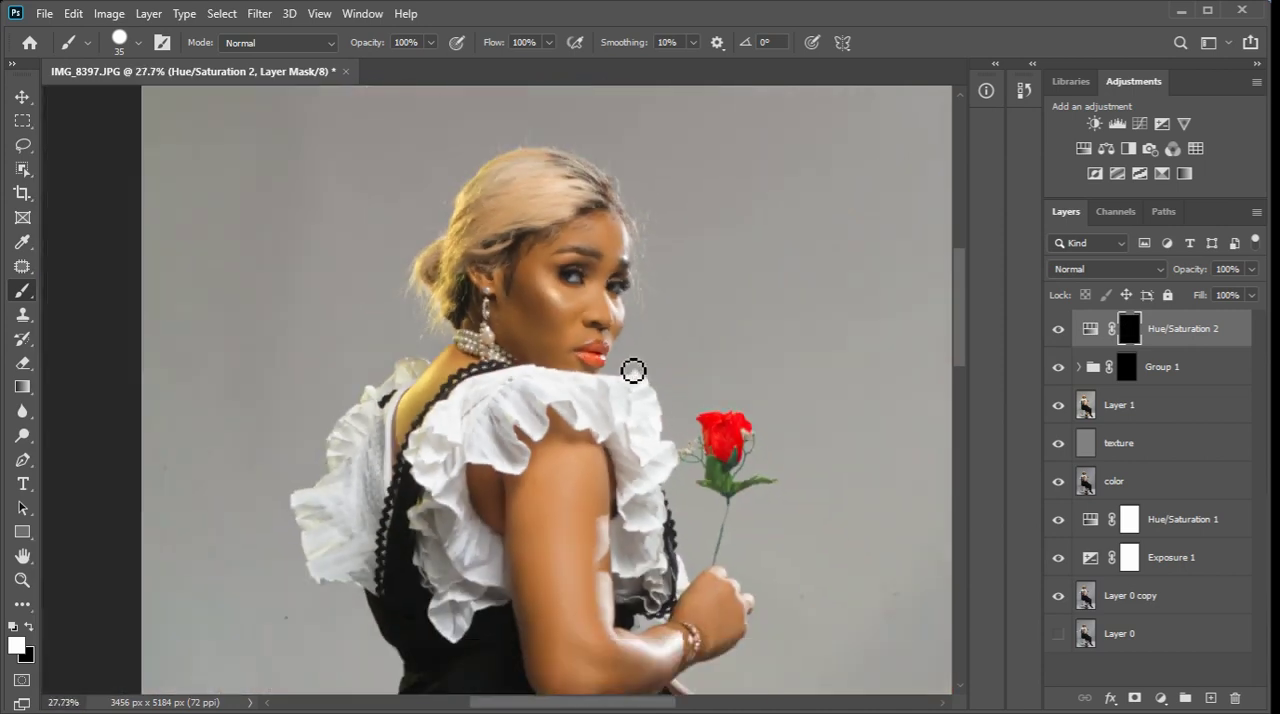
{"action": "scroll", "coordinate": [666, 334], "scroll_direction": "down", "scroll_amount": 2}
{"action": "scroll", "coordinate": [657, 451], "scroll_direction": "up", "scroll_amount": 4}
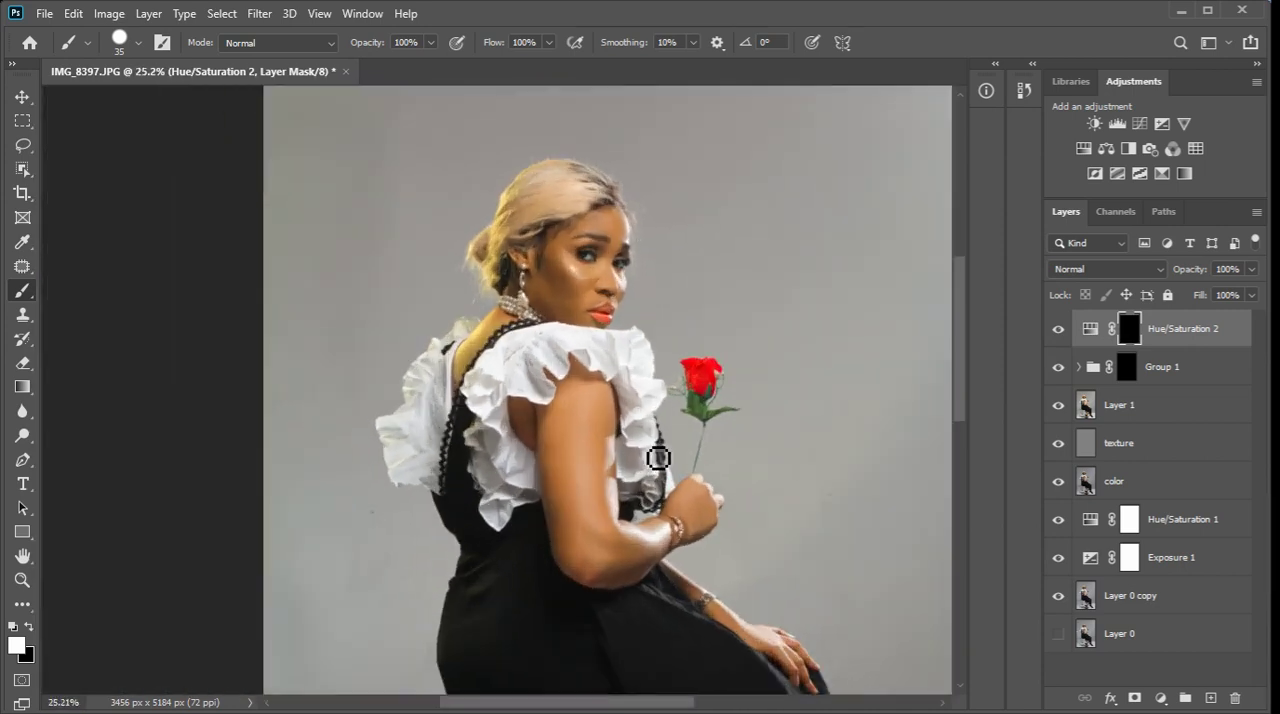
{"action": "left_click_drag", "start_coordinate": [1250, 273], "coordinate": [1222, 290]}
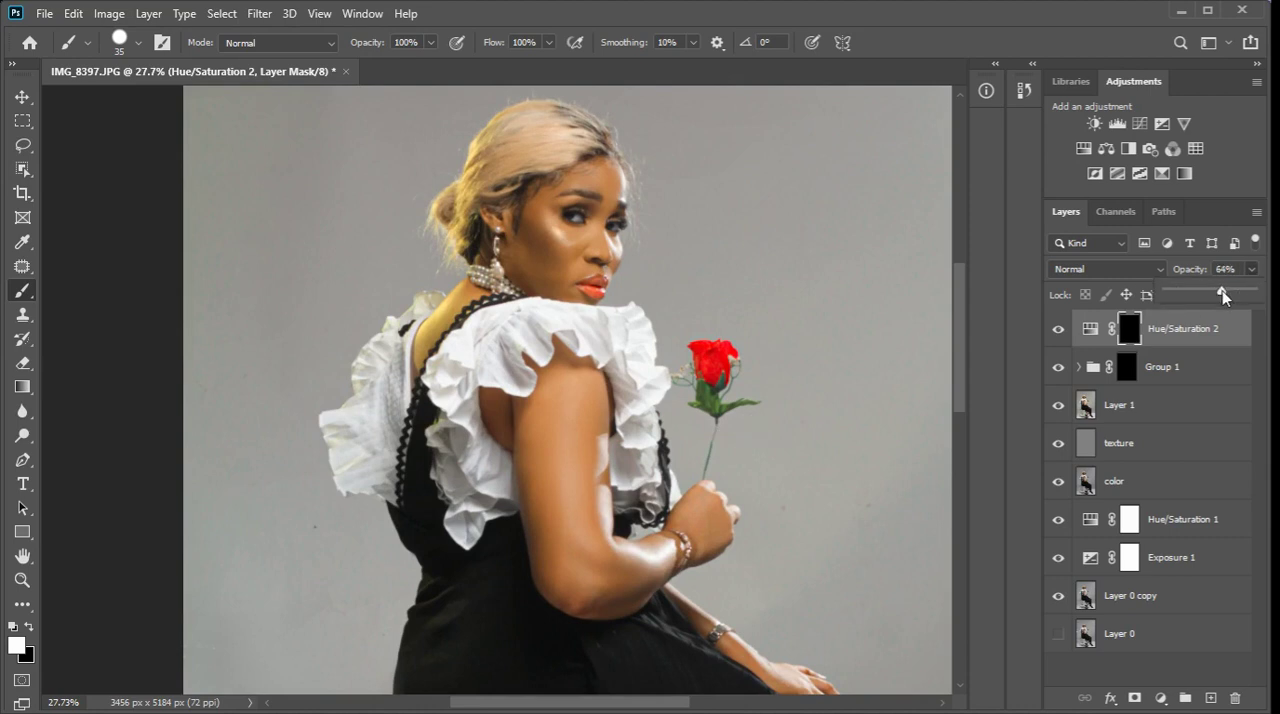
{"action": "left_click_drag", "start_coordinate": [1219, 291], "coordinate": [1218, 291]}
{"action": "left_click", "coordinate": [1064, 335]}
{"action": "left_click", "coordinate": [1064, 335]}
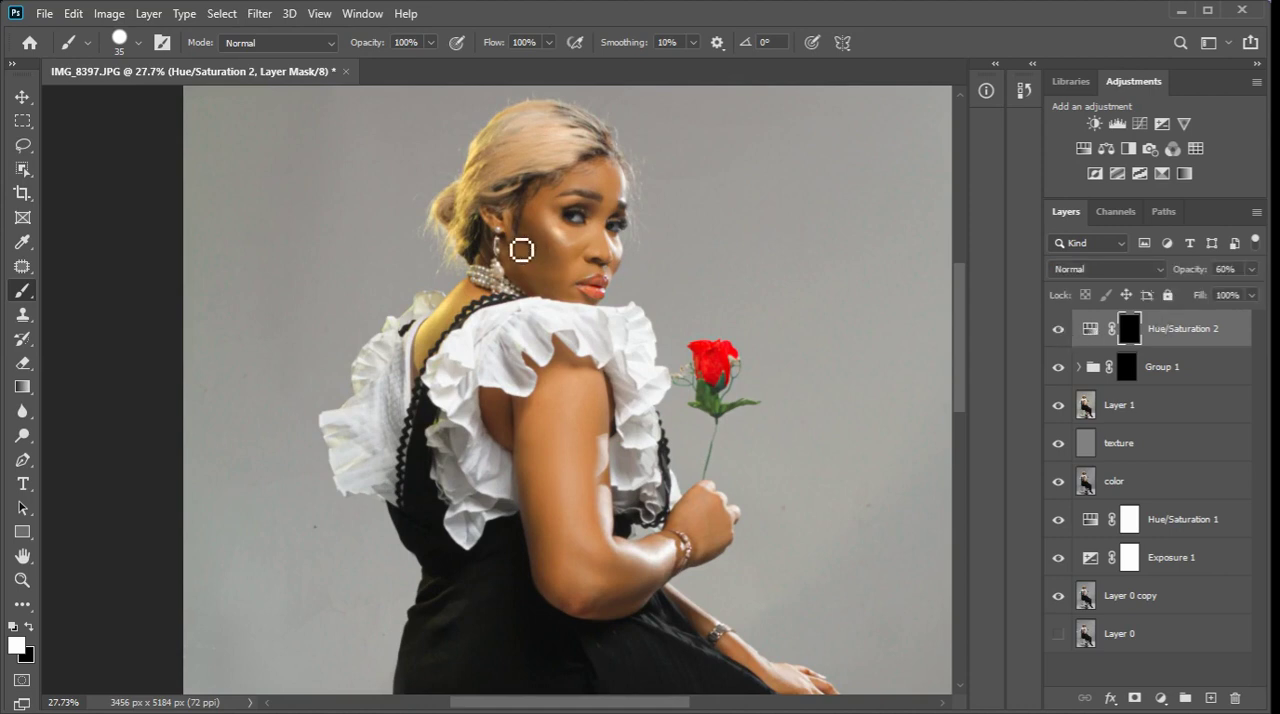
Add an Exposure adjustment layer with Gamma Correction 0.92, and stamp all visible layers into a new top layer.
{"action": "scroll", "coordinate": [569, 303], "scroll_direction": "down", "scroll_amount": 5}
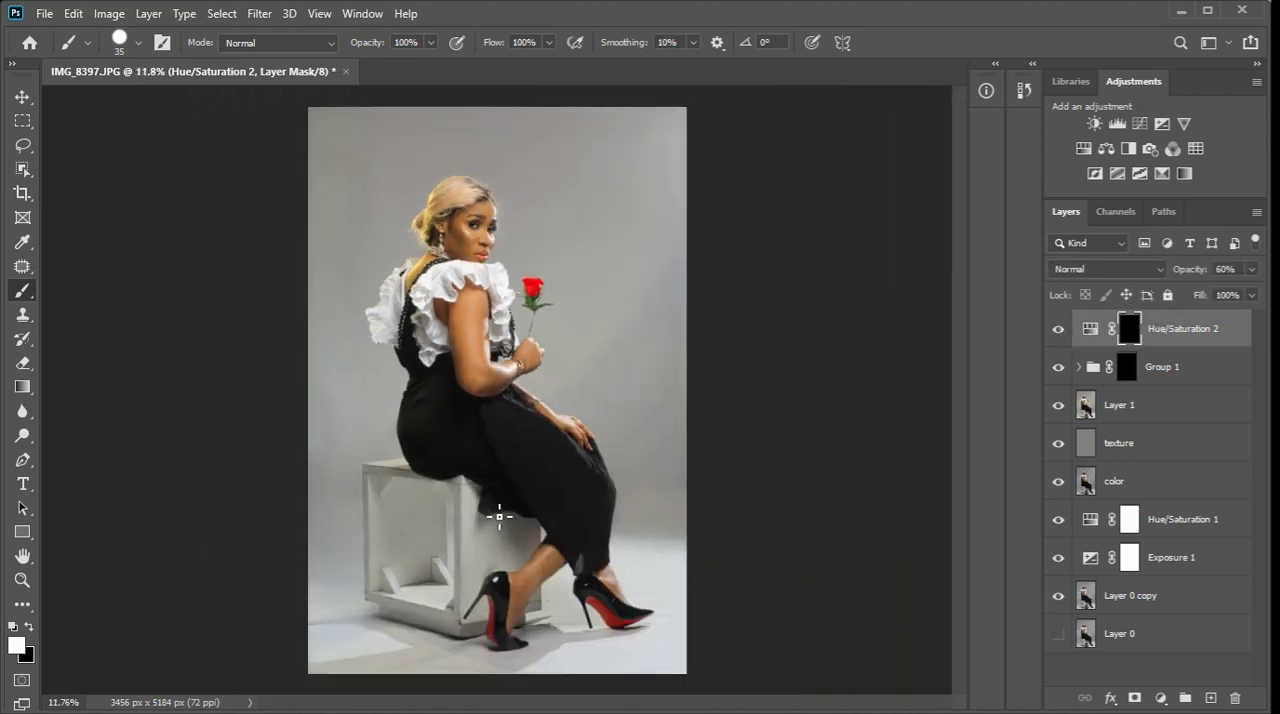
{"action": "left_click", "coordinate": [1160, 698]}
{"action": "left_click", "coordinate": [1184, 472]}
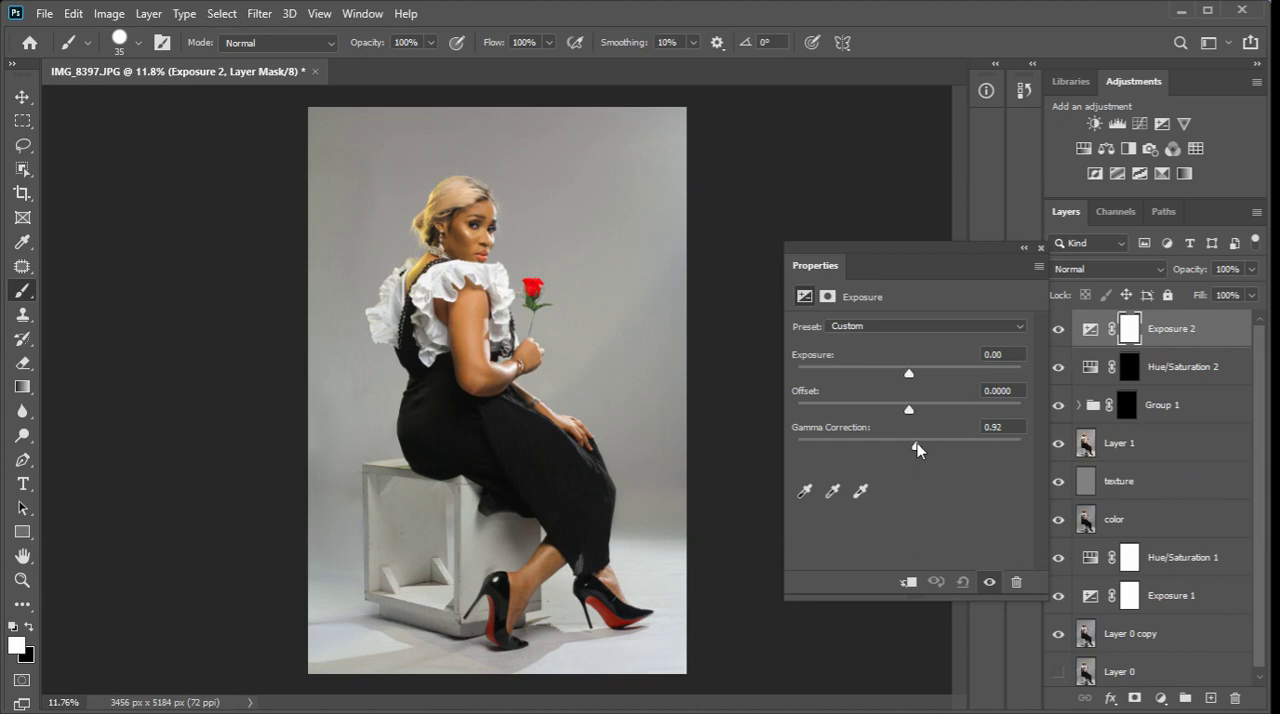
{"action": "left_click", "coordinate": [1040, 248]}
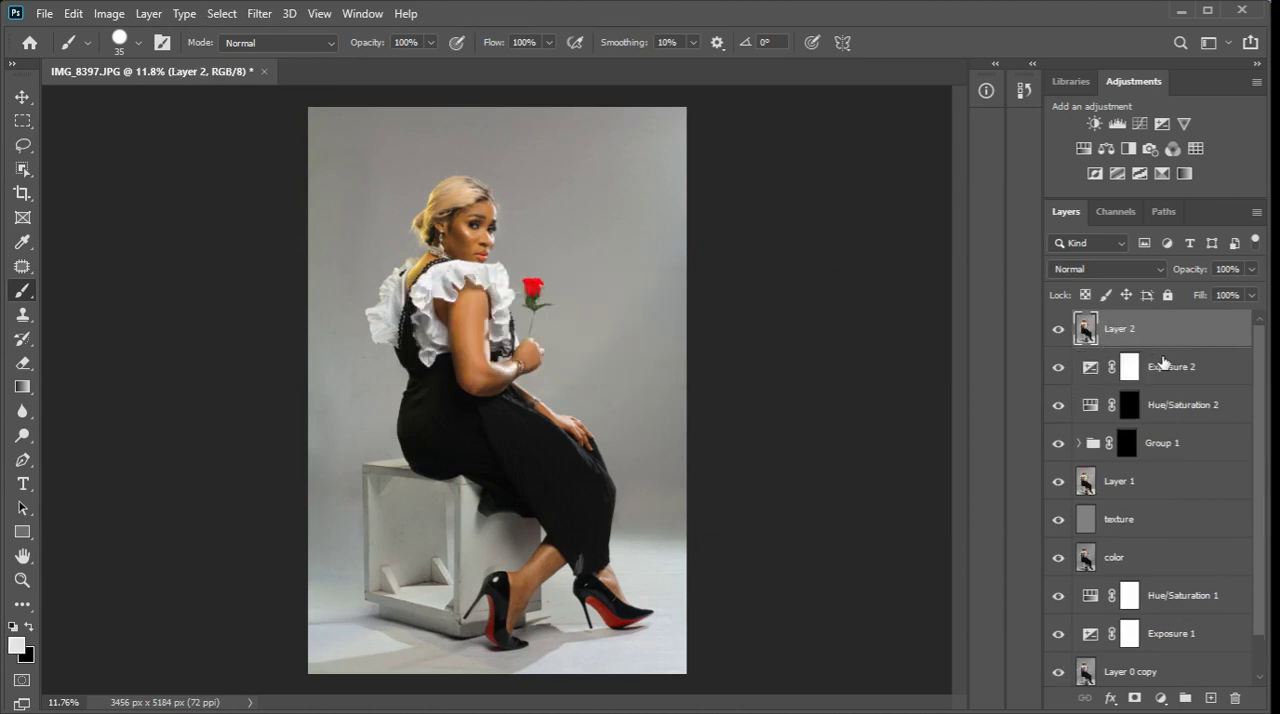
Group all layers from Exposure 2 down to Layer 0 copy, leaving the stamped layer and Layer 0 outside.
{"action": "left_click", "coordinate": [1180, 367]}
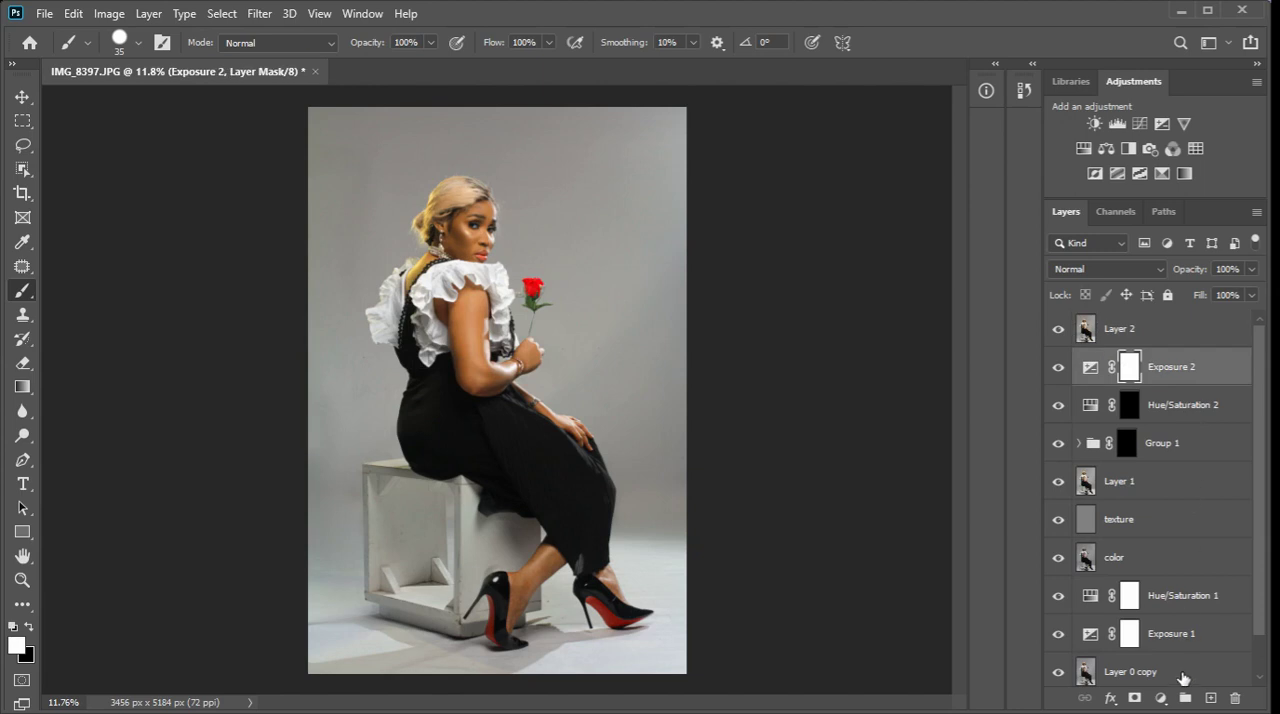
{"action": "left_click", "coordinate": [1188, 675], "text": "shift"}
{"action": "scroll", "coordinate": [1190, 676], "scroll_direction": "down", "scroll_amount": 1}
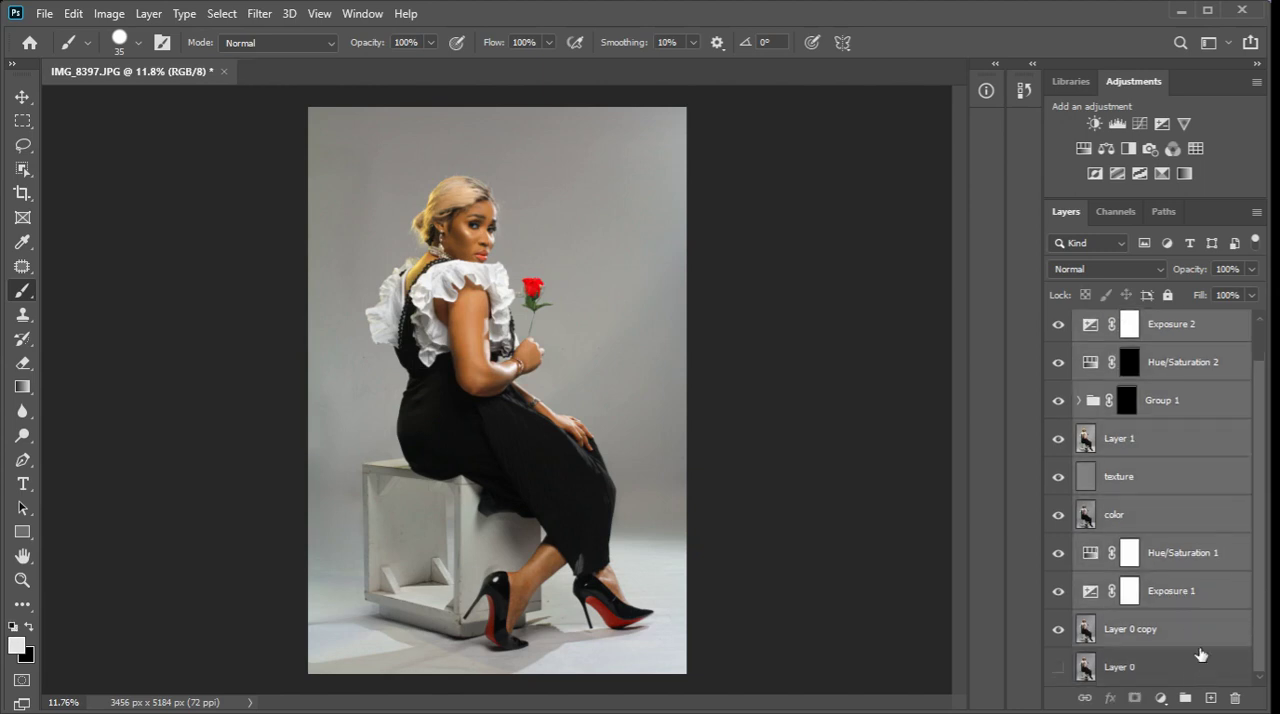
{"action": "left_click", "coordinate": [1189, 700]}
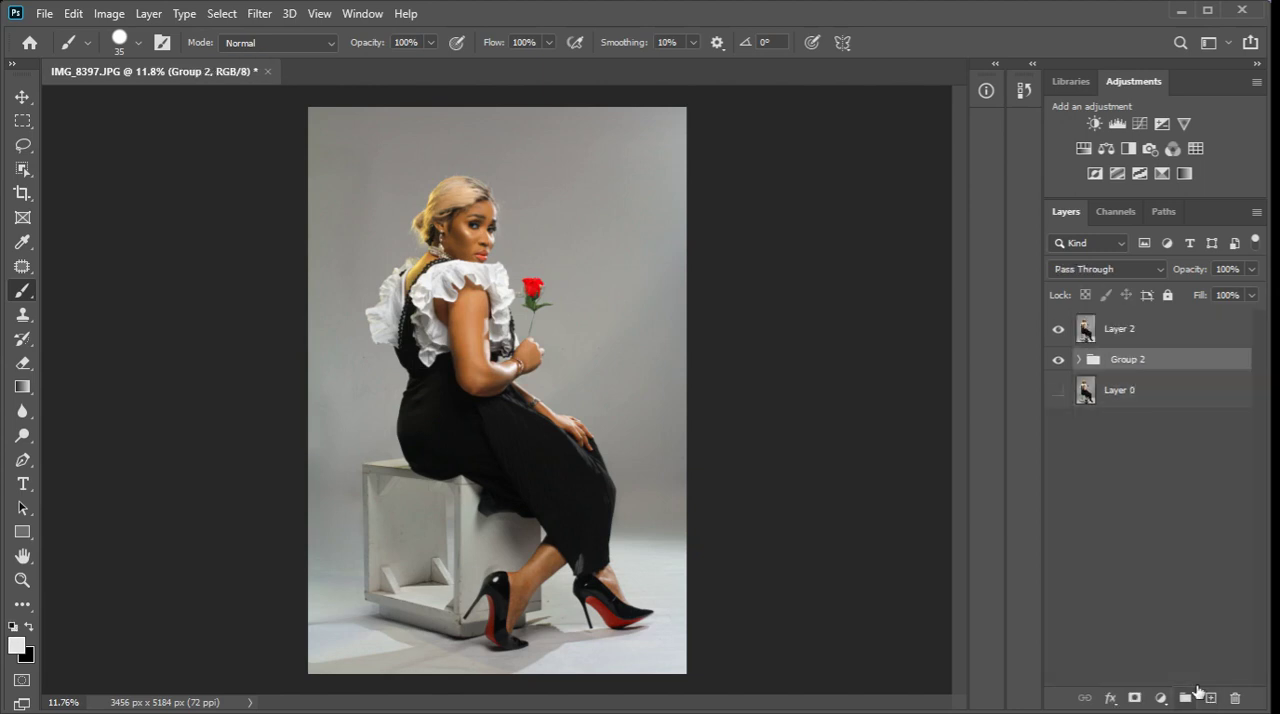
Hide the new group, show Layer 0, and toggle Layer 2's visibility to compare the retouched portrait with the original.
{"action": "left_click", "coordinate": [1060, 358]}
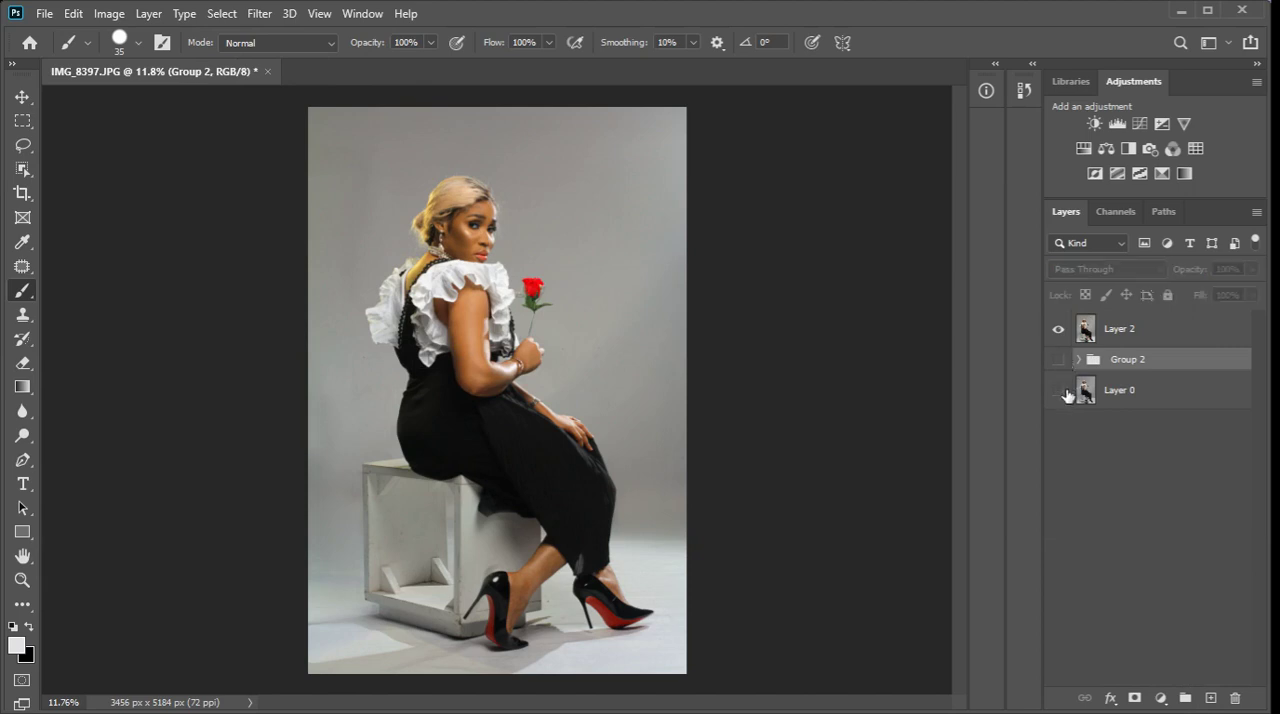
{"action": "left_click", "coordinate": [1060, 329]}
{"action": "left_click", "coordinate": [1060, 330]}
{"action": "left_click", "coordinate": [1060, 330]}
{"action": "scroll", "coordinate": [414, 357], "scroll_direction": "up", "scroll_amount": 3}
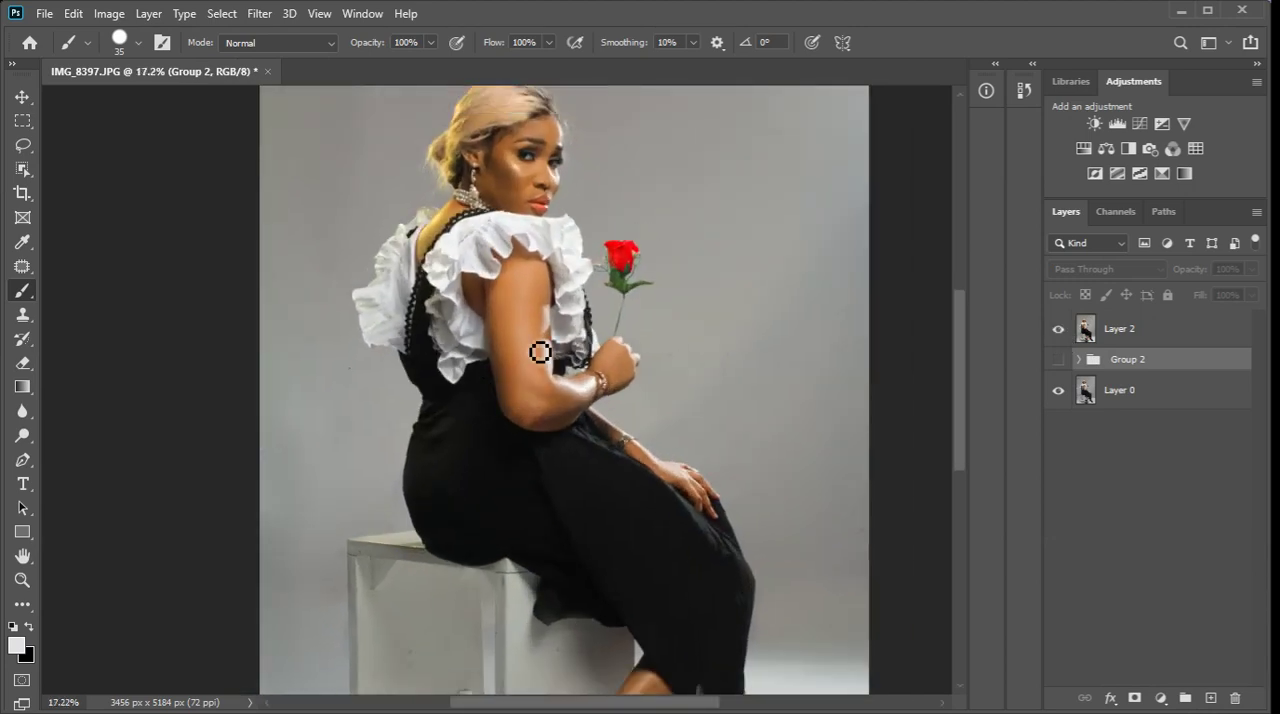
{"action": "scroll", "coordinate": [540, 351], "scroll_direction": "down", "scroll_amount": 2}
{"action": "scroll", "coordinate": [540, 351], "scroll_direction": "down", "scroll_amount": 1}
{"action": "scroll", "coordinate": [536, 345], "scroll_direction": "down", "scroll_amount": 1}
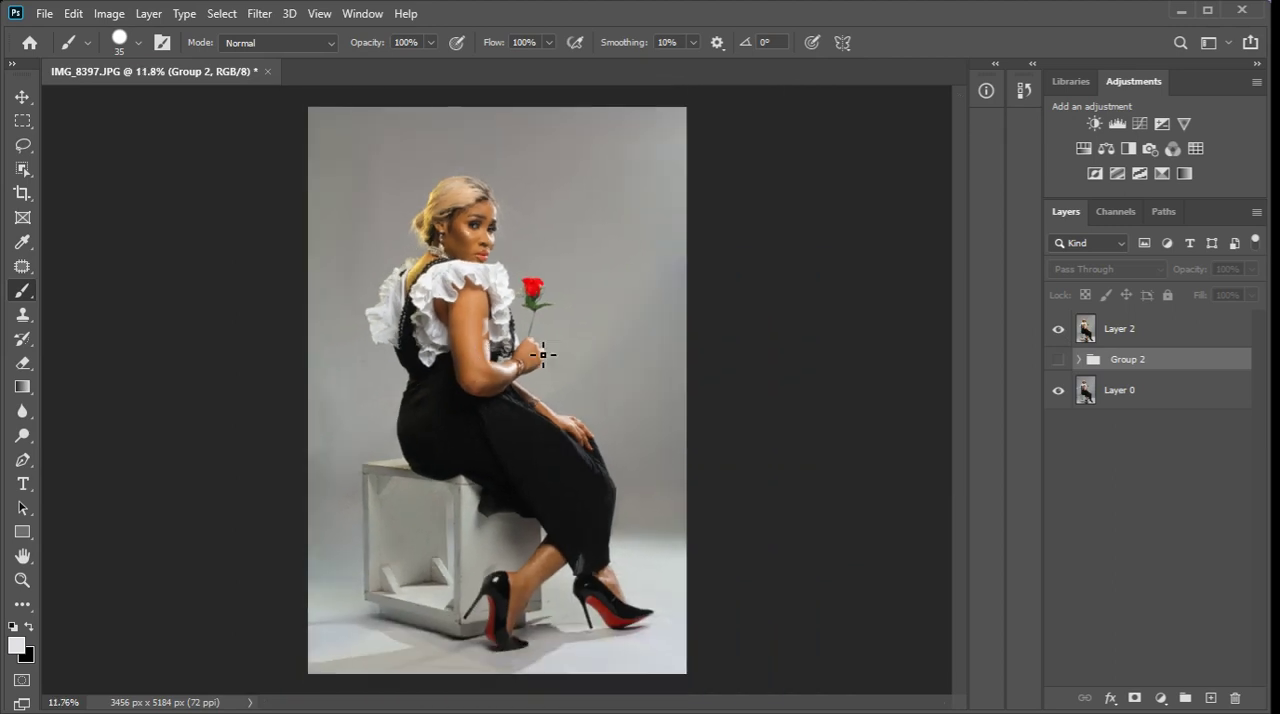